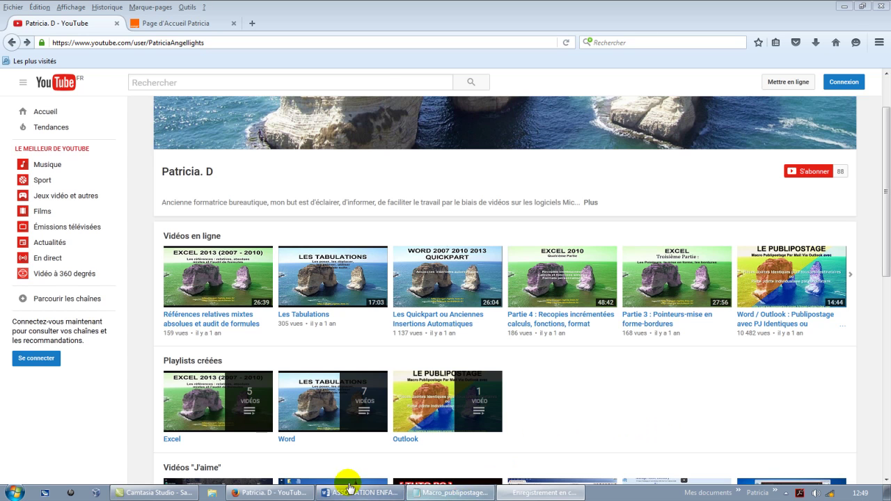
View the tax-receipt letter in Word, and browse the videos of the Word playlist on the YouTube channel
left_click(374, 491)
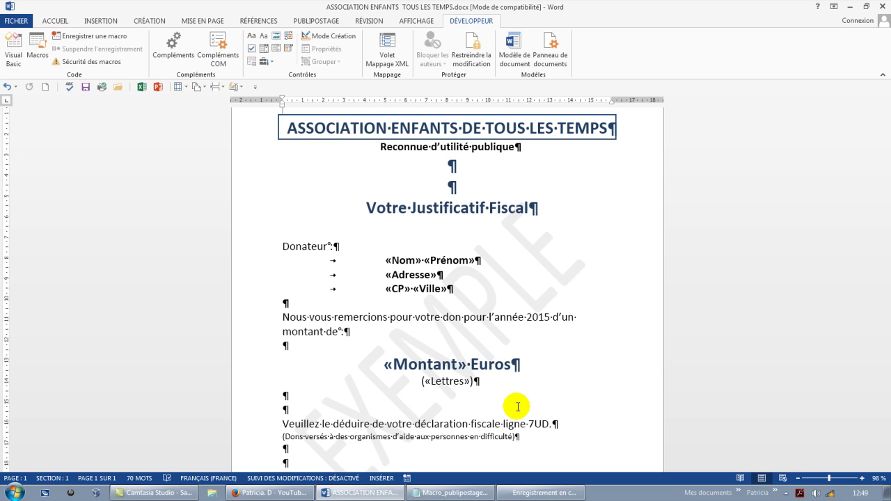
left_click(298, 493)
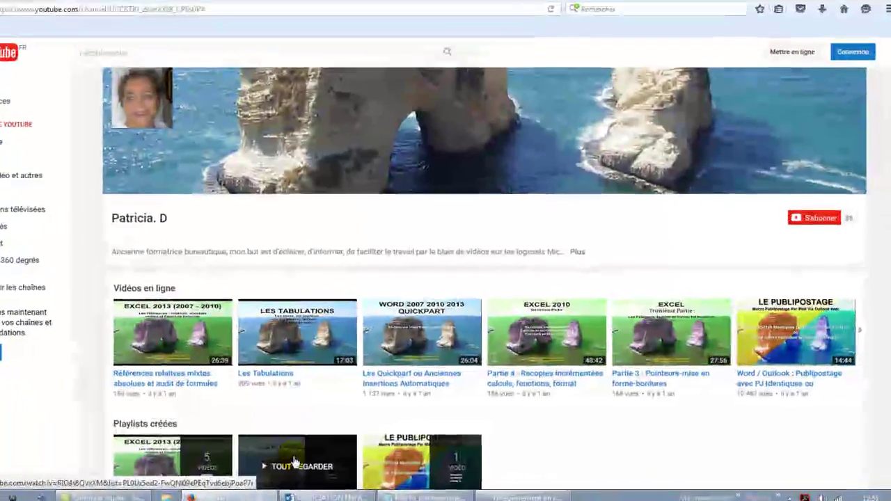
left_click(331, 459)
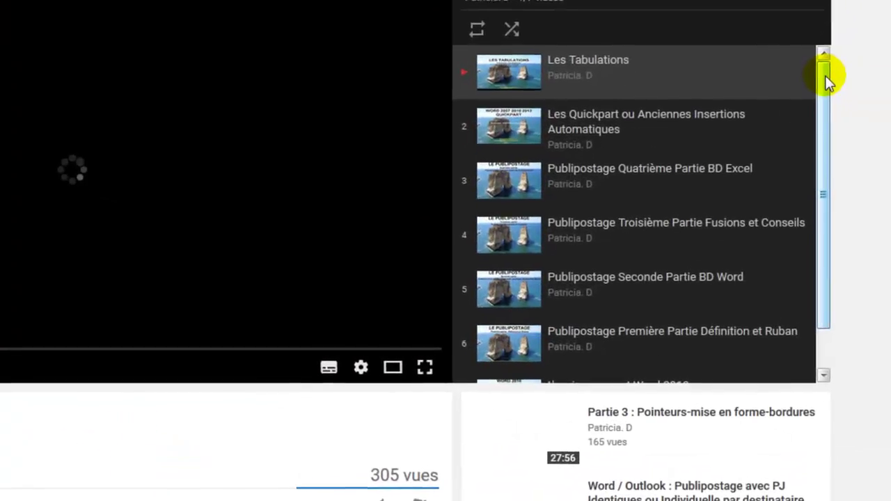
left_click_drag(826, 93, 828, 144)
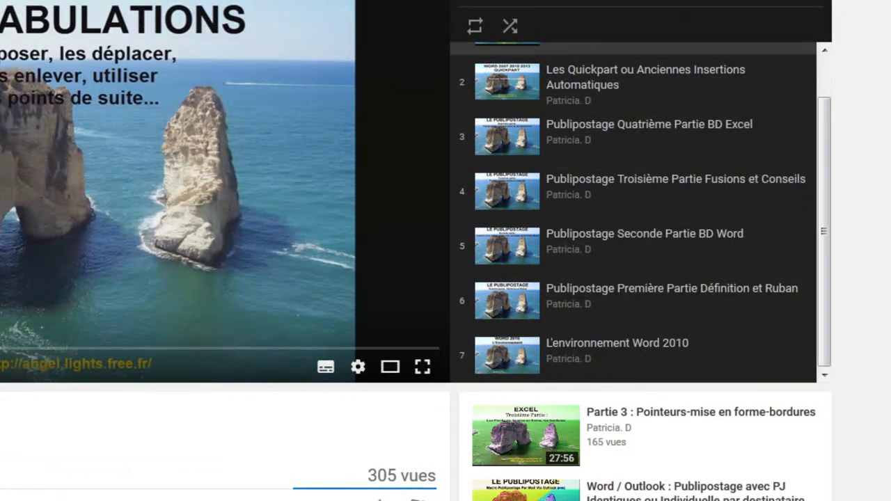
scroll(417, 251, "down", 2)
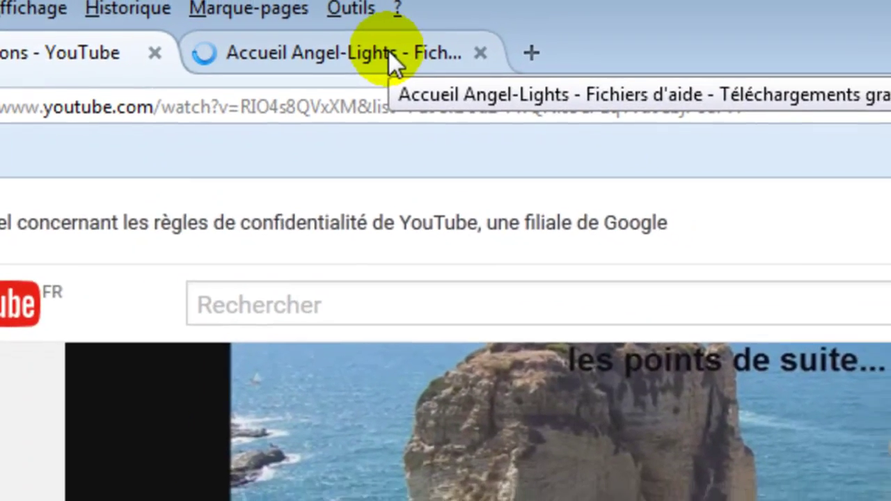
View the Word page of the Angel-Lights website and return to the YouTube video Les Tabulations
left_click(398, 54)
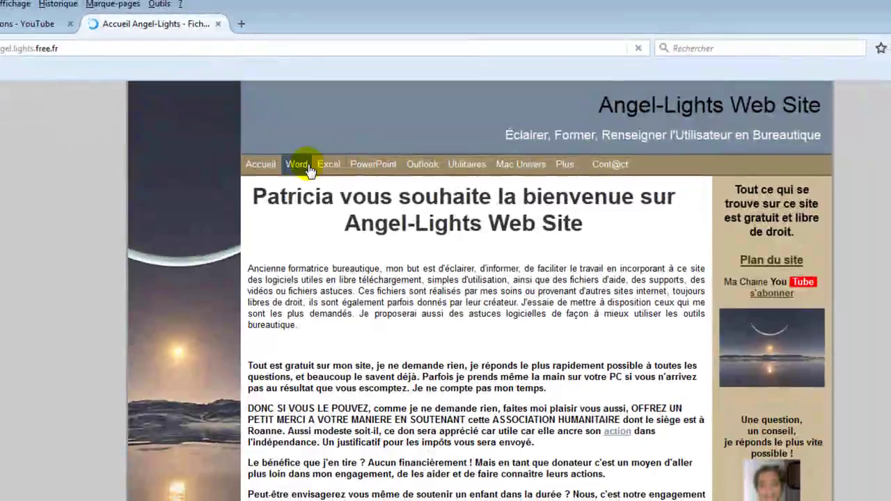
left_click(309, 168)
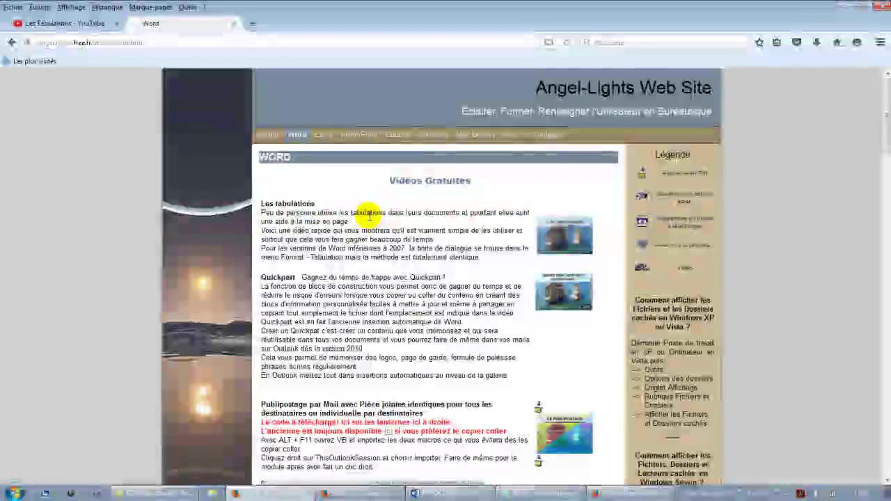
left_click(74, 24)
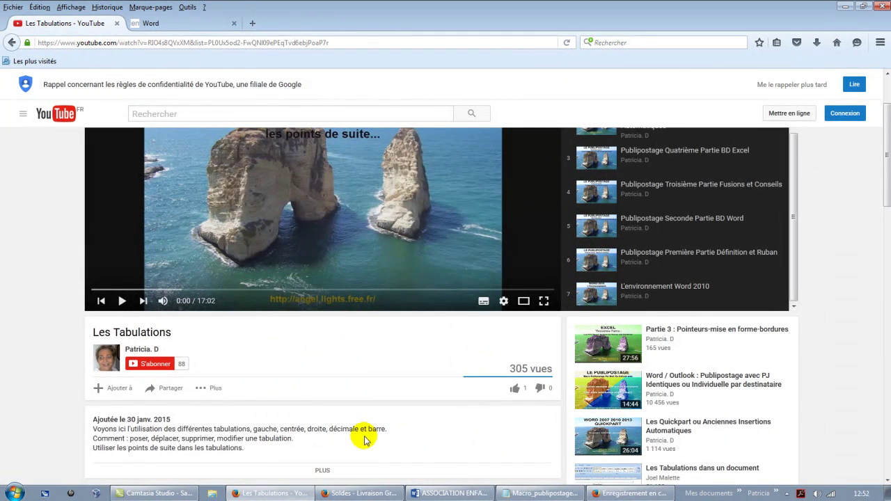
Switch to the tax-receipt letter in Word and review the mail merge recipient list from Donateurs.xlsx
mouse_move(444, 497)
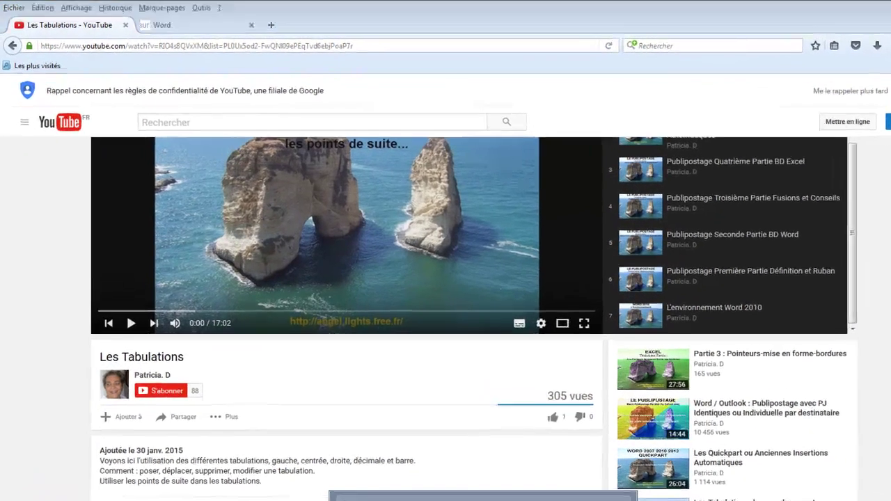
left_click(483, 495)
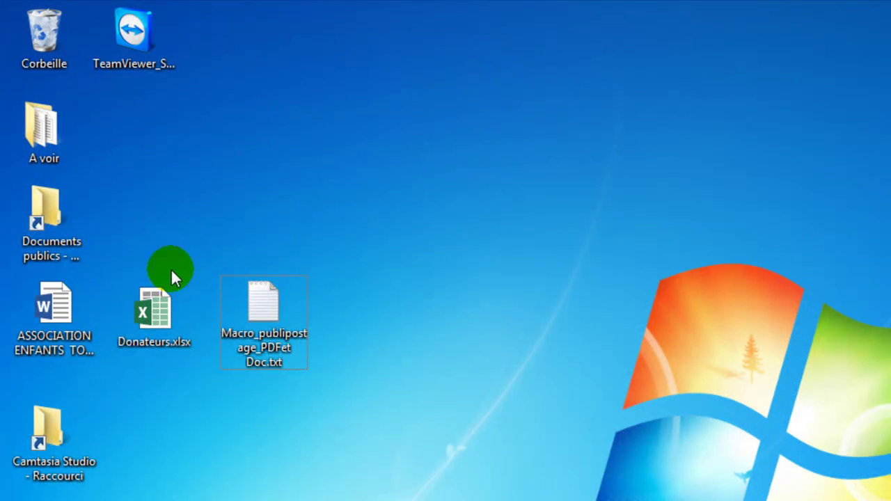
left_click(152, 306)
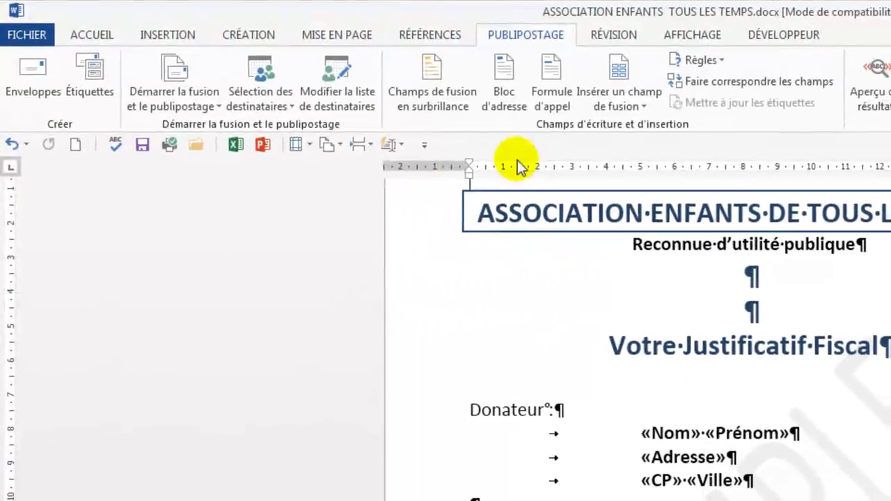
left_click(338, 83)
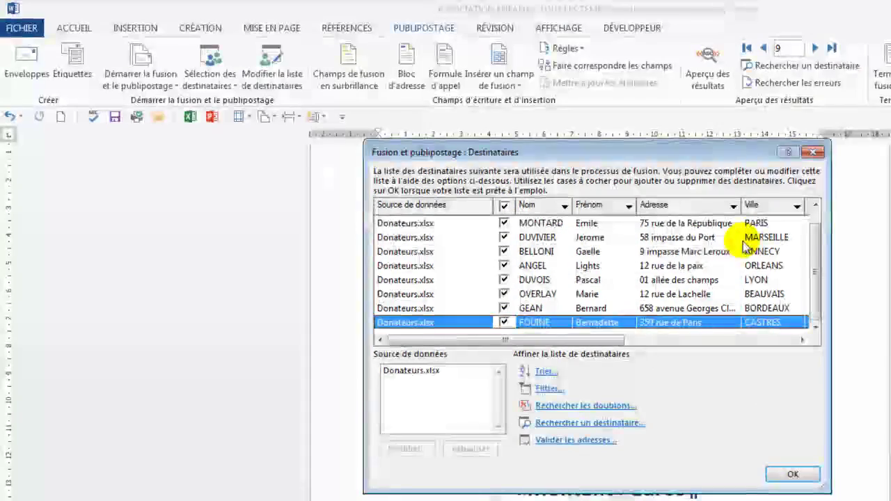
left_click(812, 152)
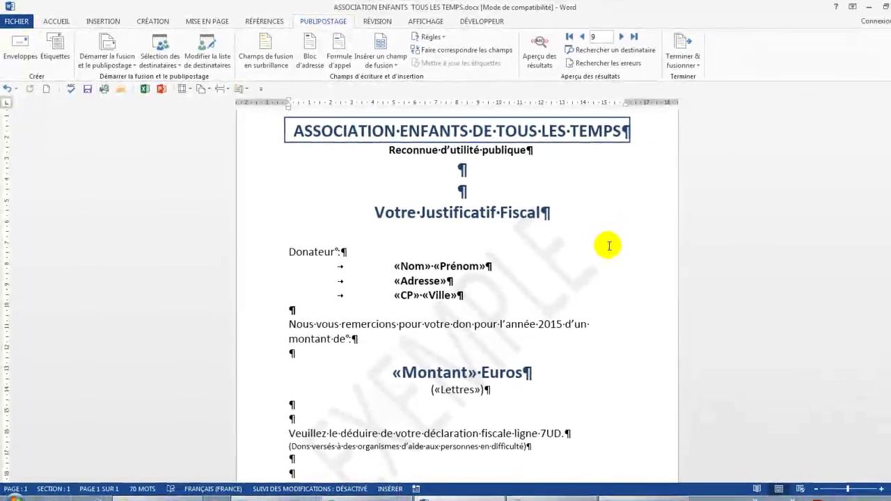
left_click(831, 494)
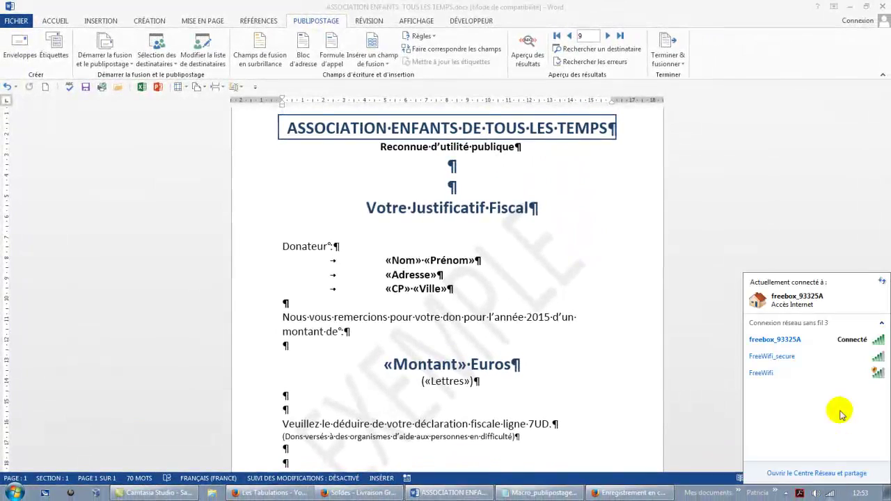
left_click(861, 339)
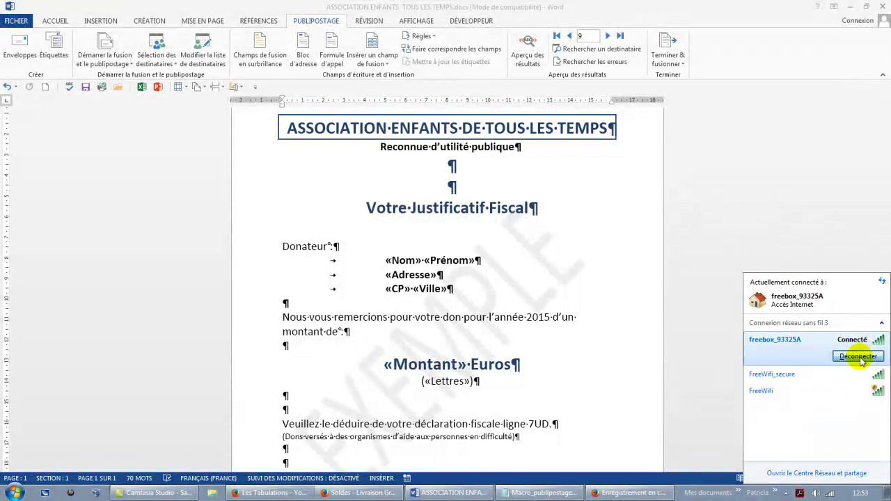
left_click(726, 350)
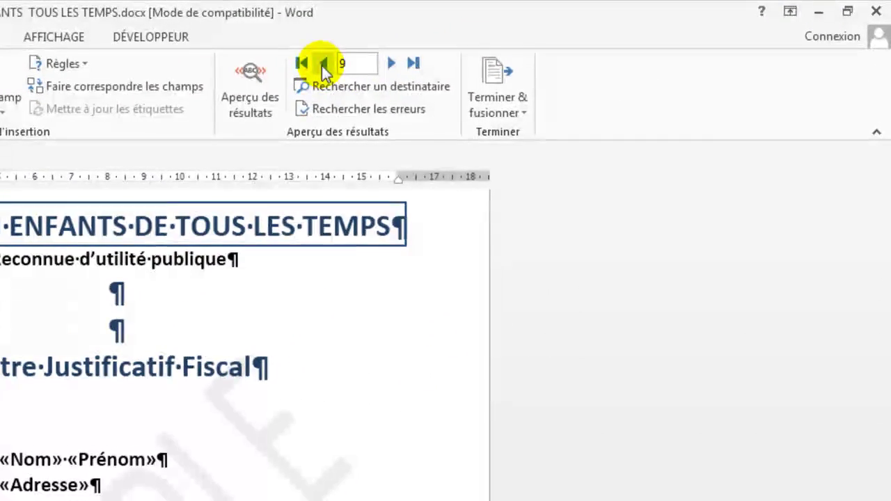
Move the letter's mail merge preview back to record 1
left_click(324, 68)
left_click(324, 68)
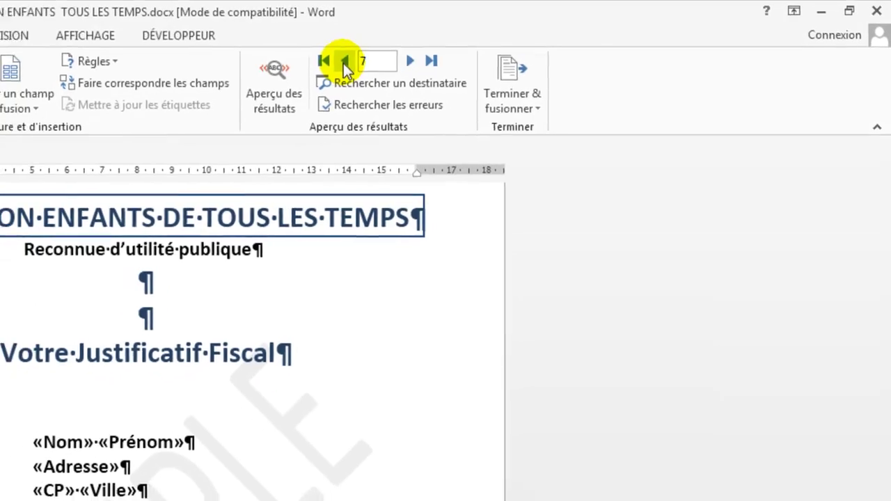
left_click(354, 61)
Merge all the records into a new document of individual letters
left_click(533, 91)
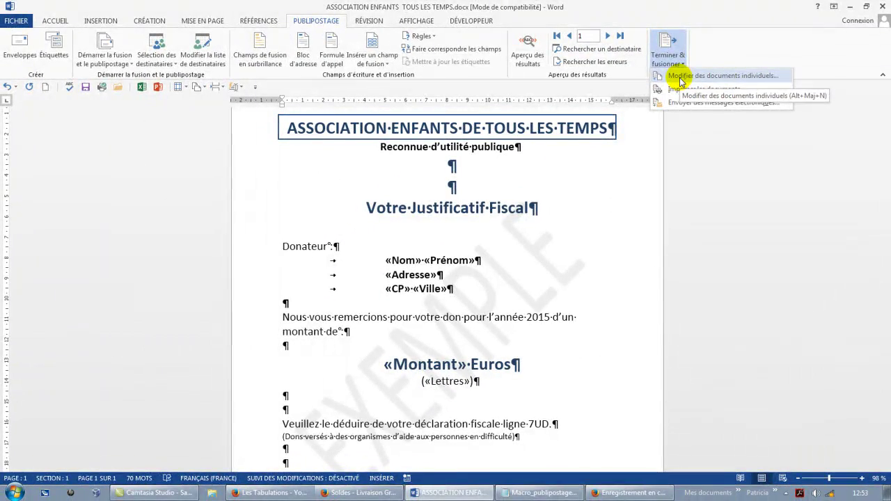
left_click(679, 78)
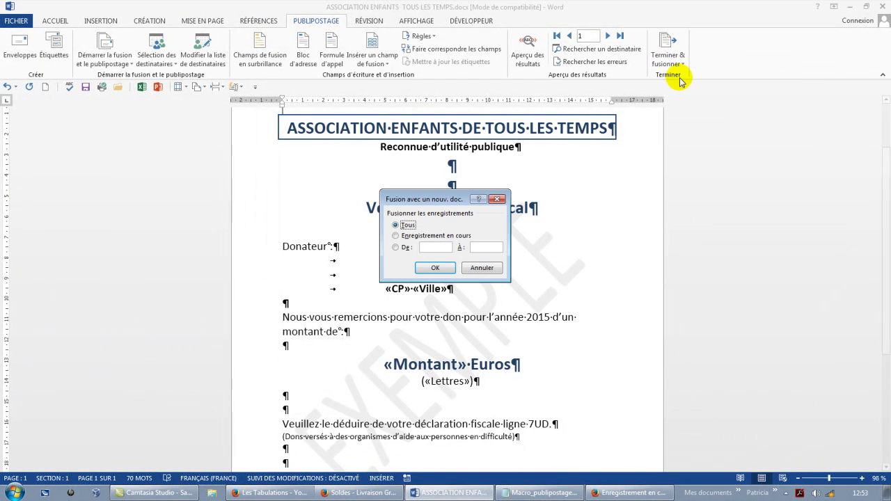
left_click(436, 268)
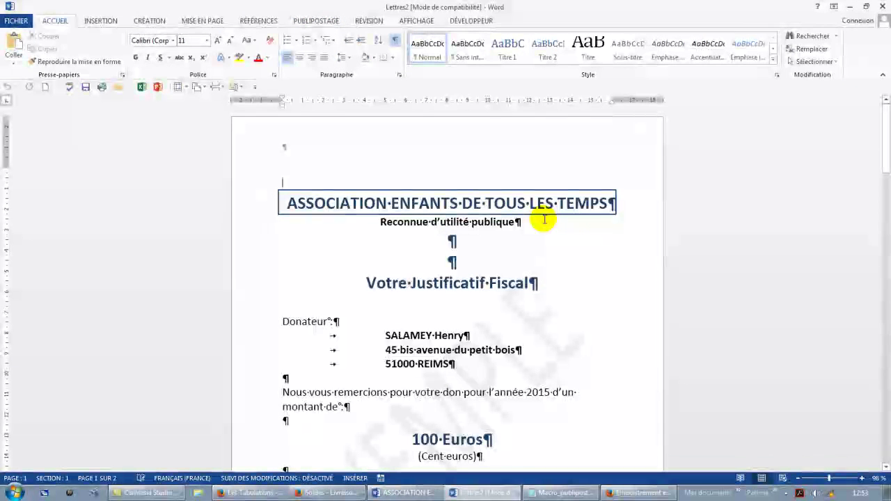
Examine the merged donor letters for how they are split into pages, and close the merged document without saving
scroll(527, 181, "down", 3)
scroll(529, 184, "down", 15)
scroll(535, 221, "down", 10)
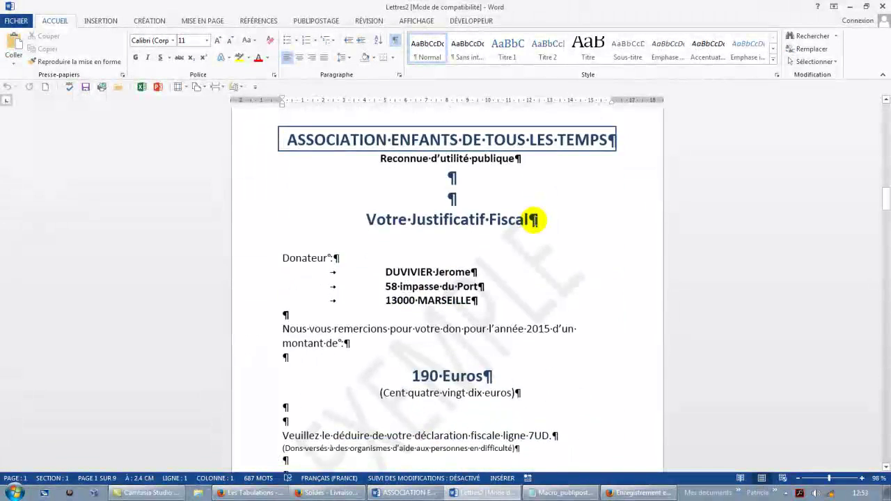
scroll(534, 220, "down", 3)
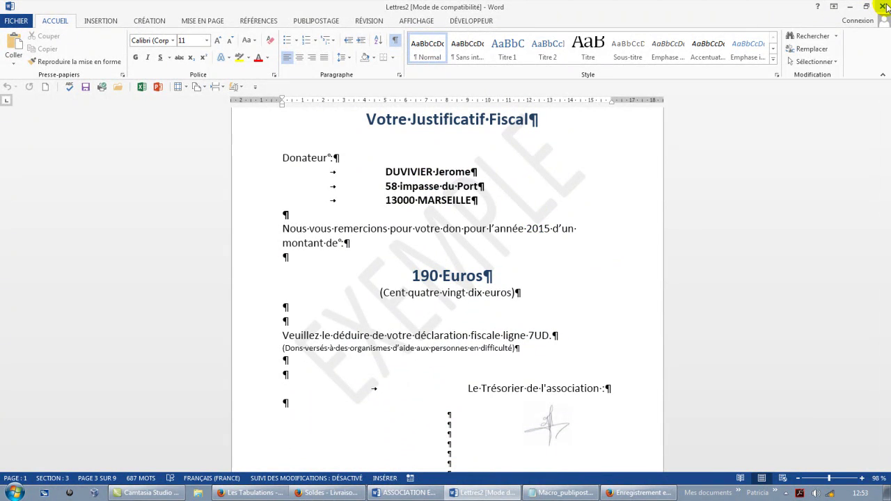
scroll(488, 203, "down", 2)
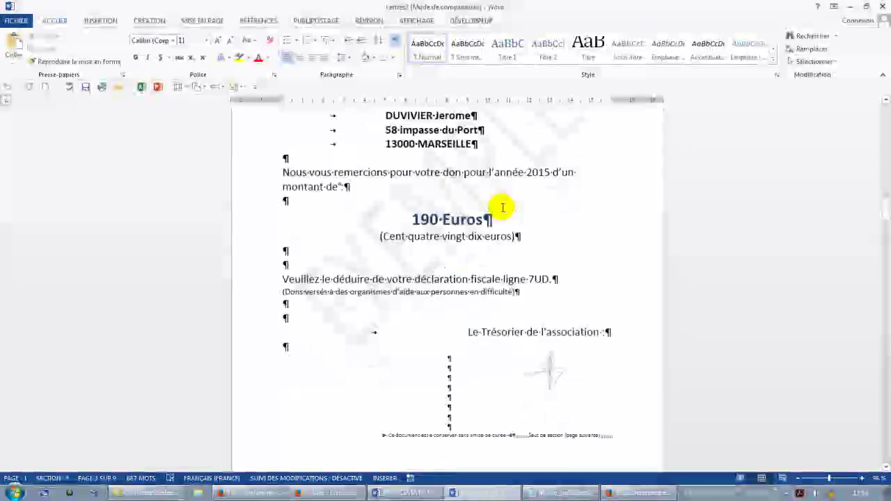
scroll(503, 208, "up", 6)
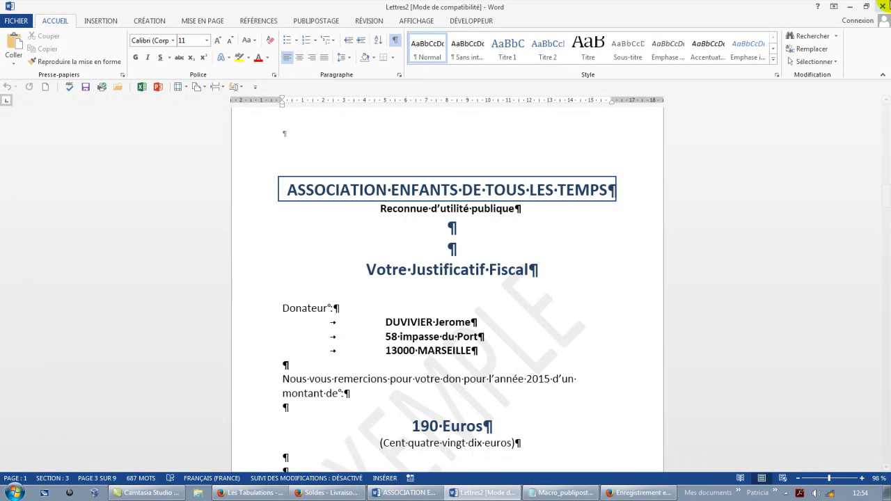
left_click(882, 7)
left_click(449, 267)
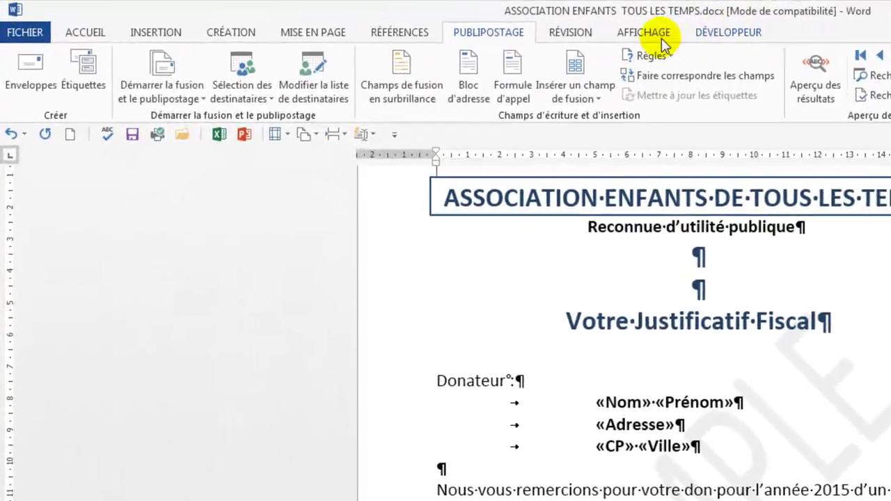
Check in Word's ribbon customization options that the Développeur tab is enabled, and close the options
left_click(31, 40)
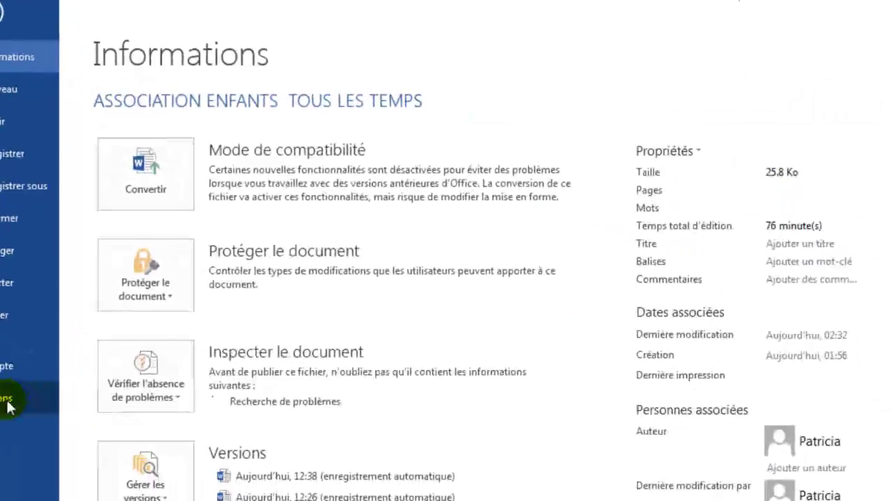
left_click(7, 404)
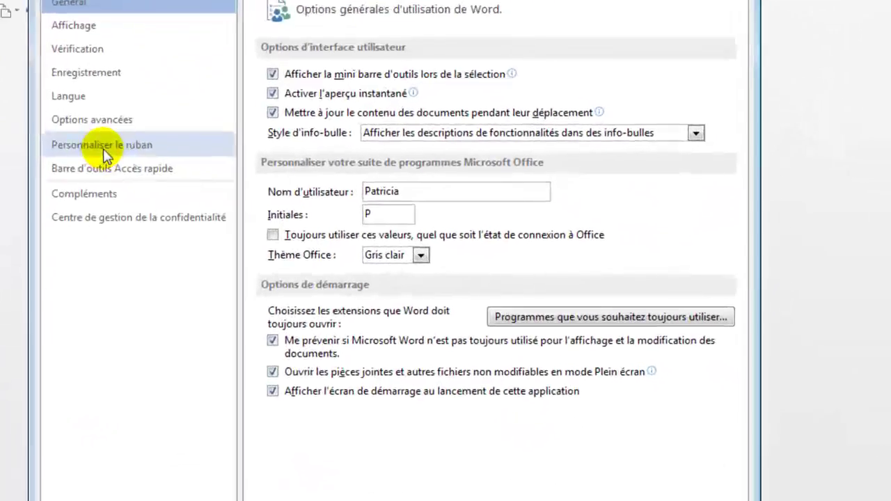
left_click(179, 172)
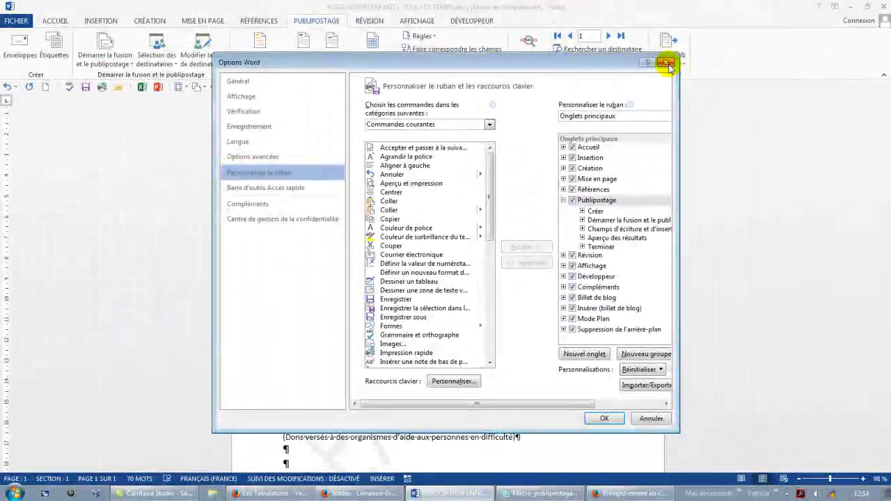
left_click(668, 63)
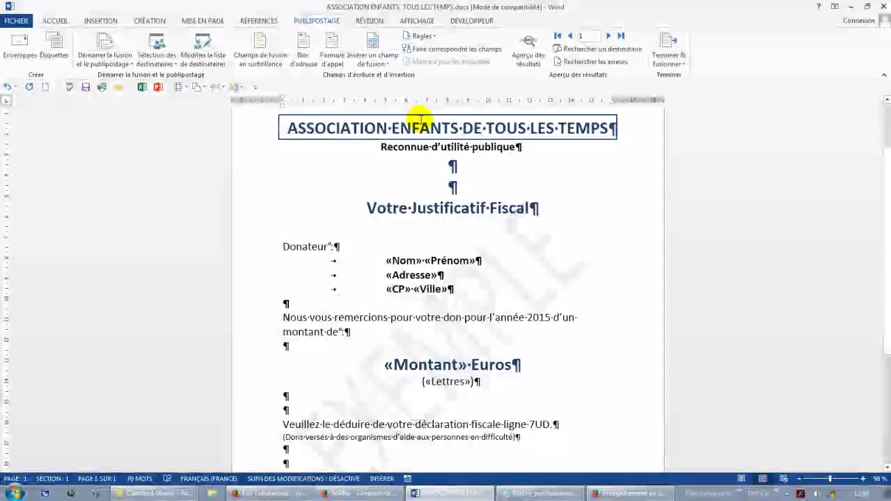
Check the macro security settings in the Trust Center and close it
left_click(473, 22)
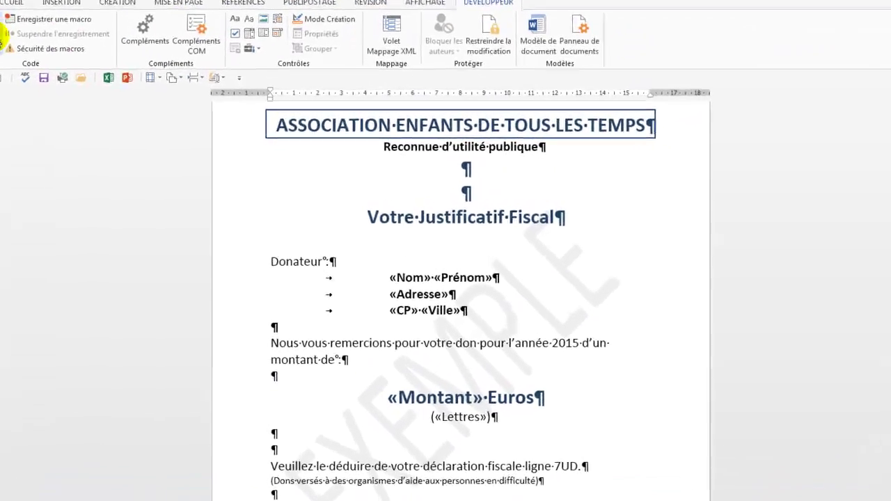
left_click(10, 42)
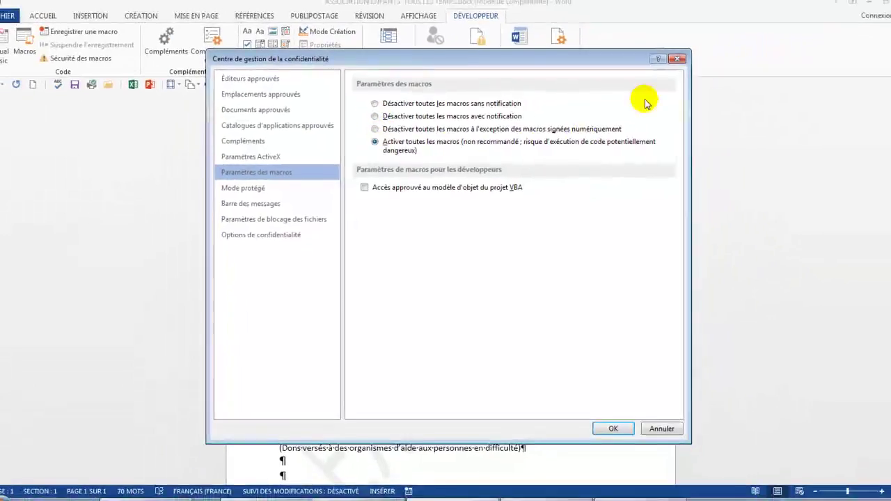
left_click(668, 63)
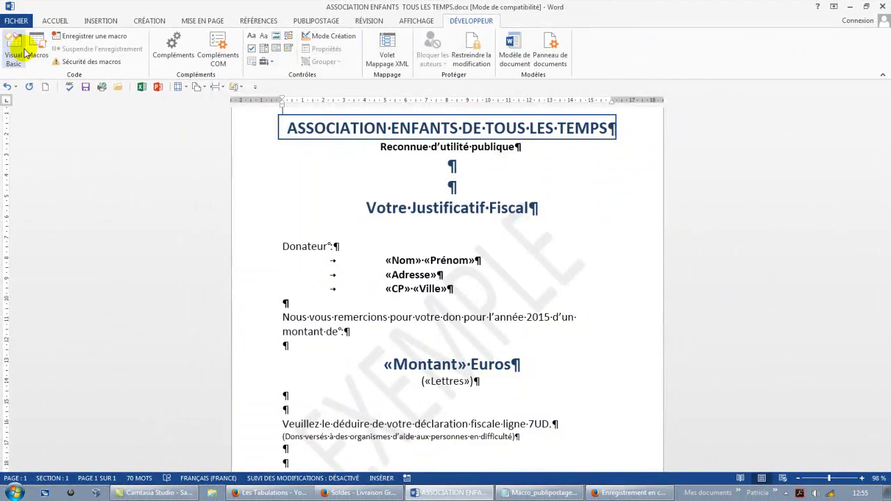
Open the Visual Basic editor and view the TestPublipostPdf macro behind the letter, alternating with the Word document
left_click(23, 53)
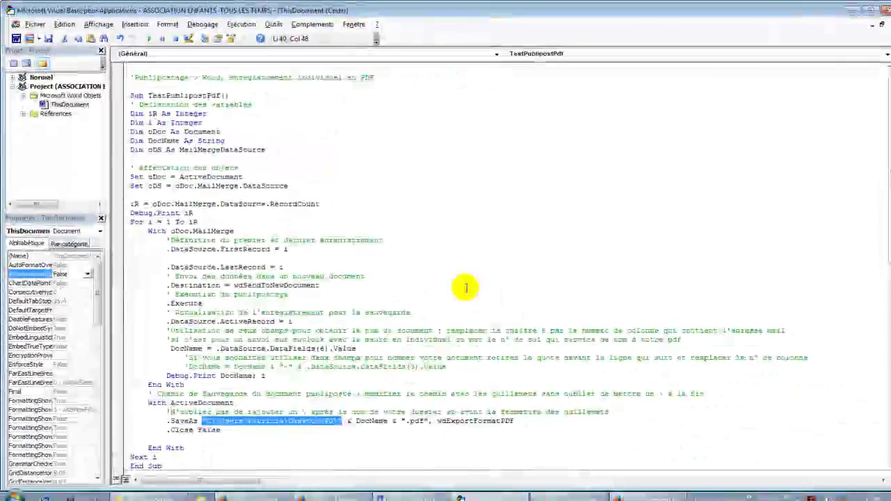
left_click(421, 499)
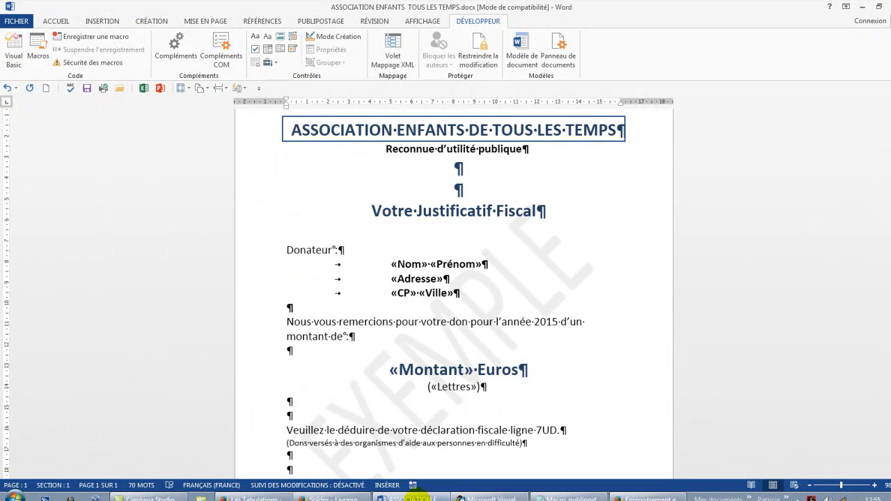
left_click(488, 499)
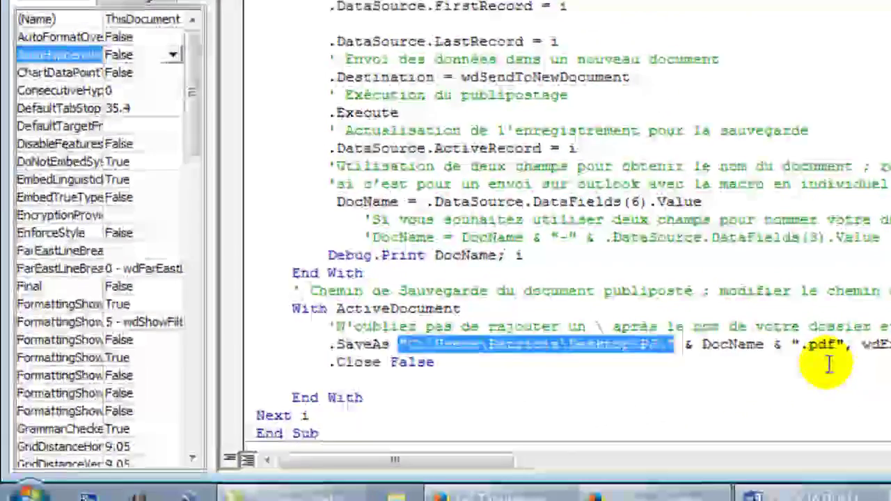
Examine the save path in the SaveAs lines of the TestPublipostPdf and TestPublipostDoc macros
scroll(580, 404, "down", 4)
scroll(863, 358, "down", 8)
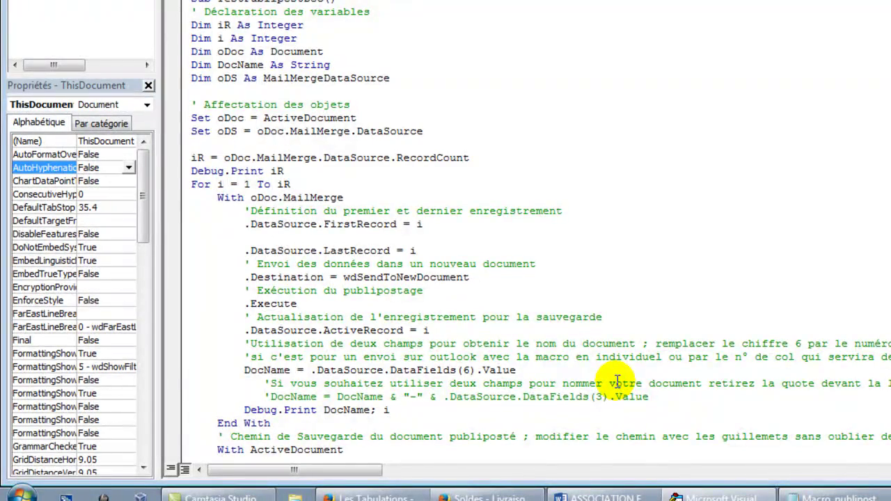
scroll(617, 382, "up", 15)
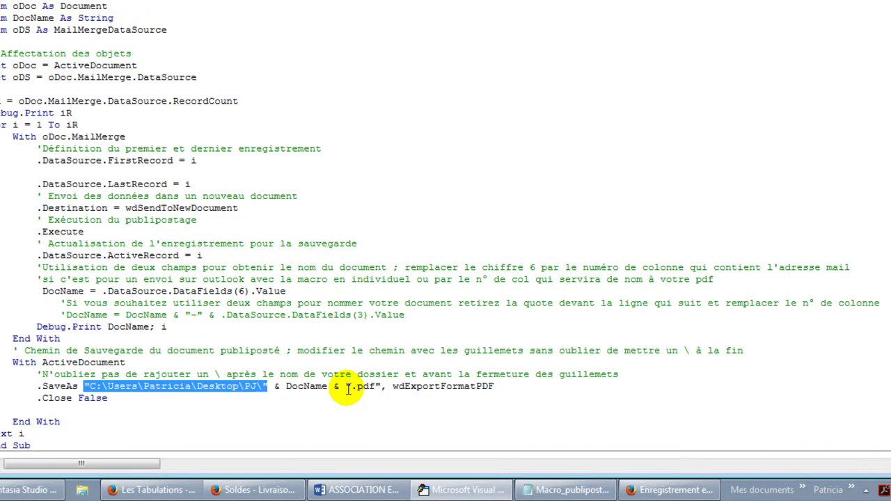
scroll(395, 393, "down", 11)
scroll(346, 390, "down", 5)
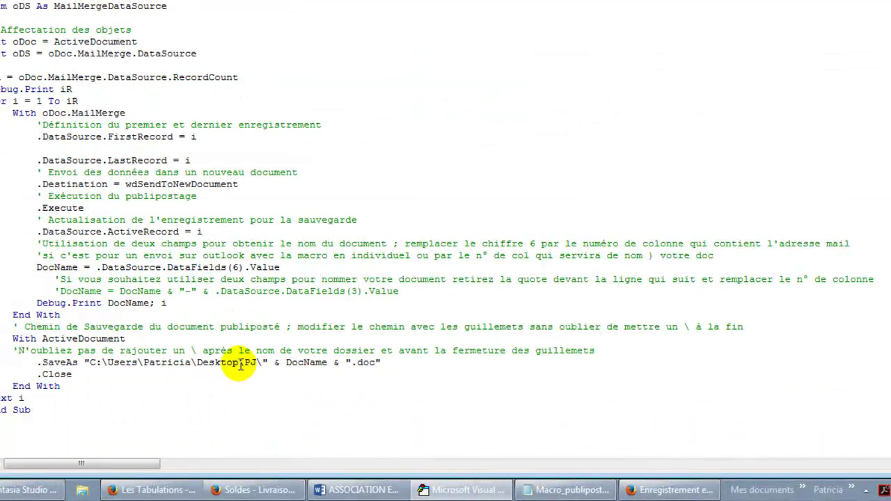
left_click_drag(85, 362, 258, 363)
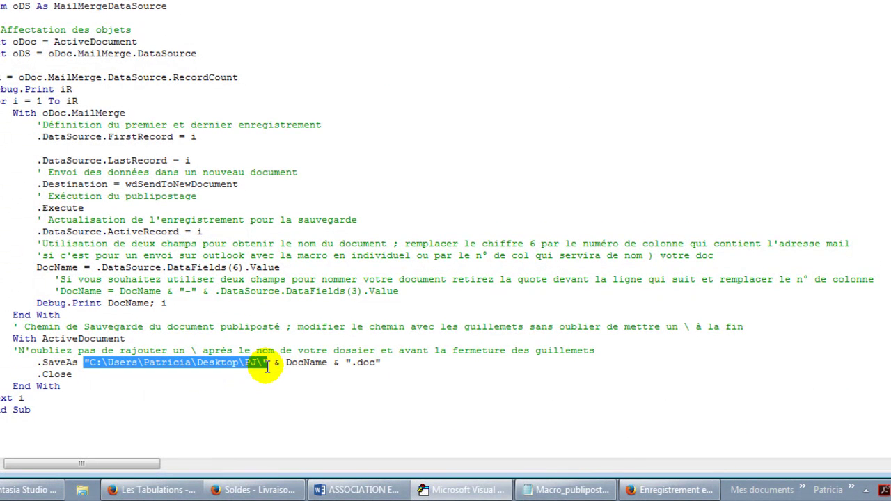
scroll(248, 398, "up", 15)
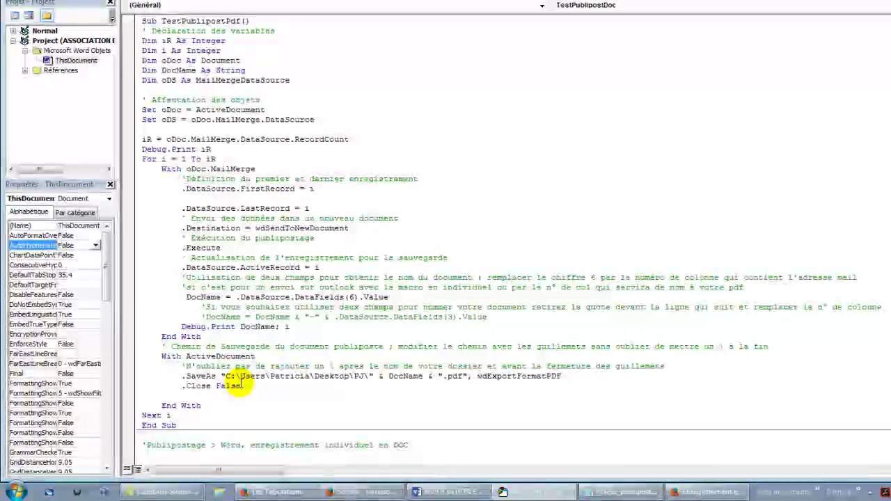
Create a new folder named PJ on the Windows desktop
key("super+d")
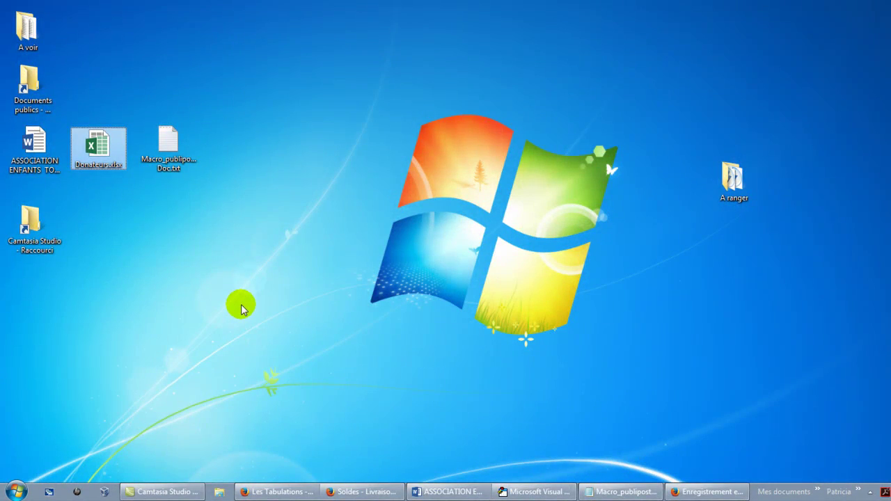
right_click(128, 309)
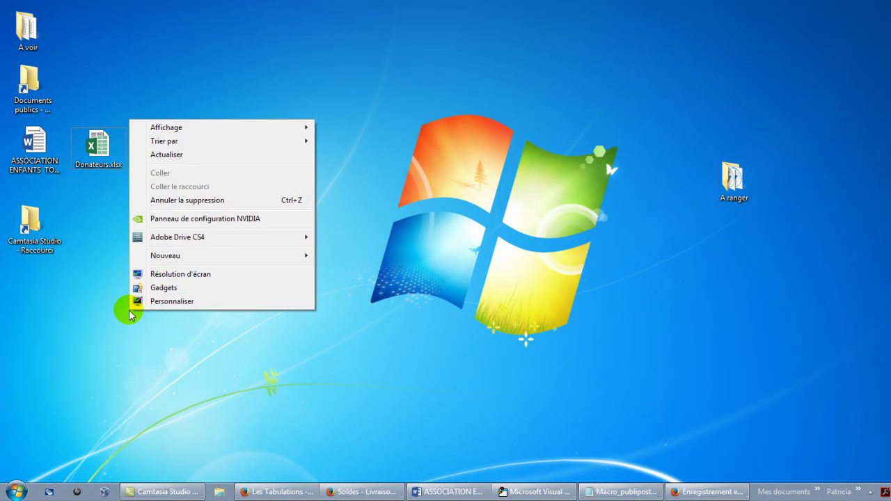
mouse_move(183, 256)
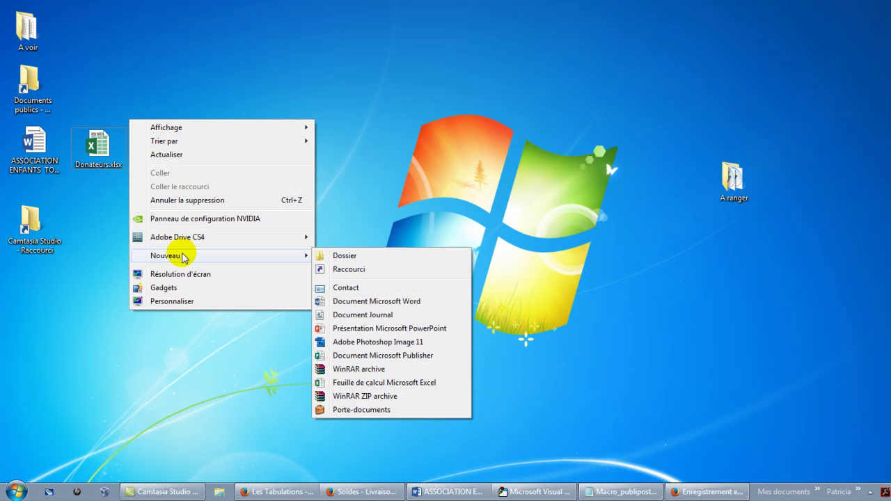
left_click(335, 257)
type("P")
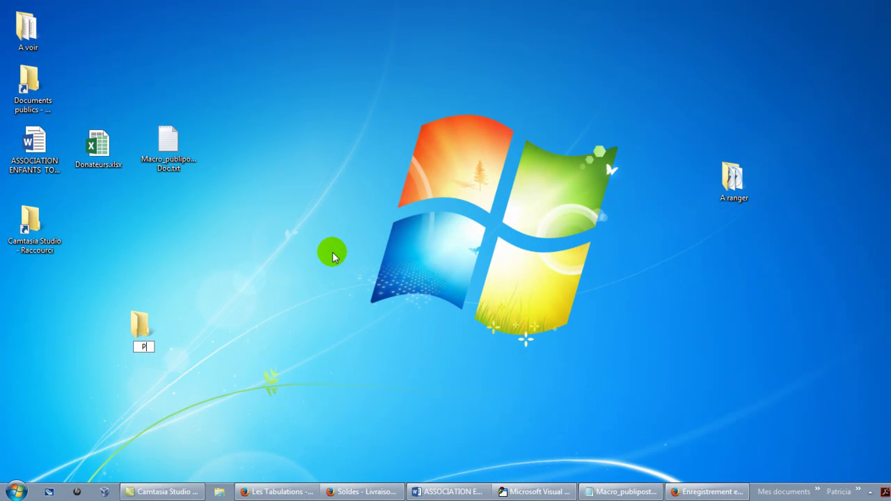
type("J")
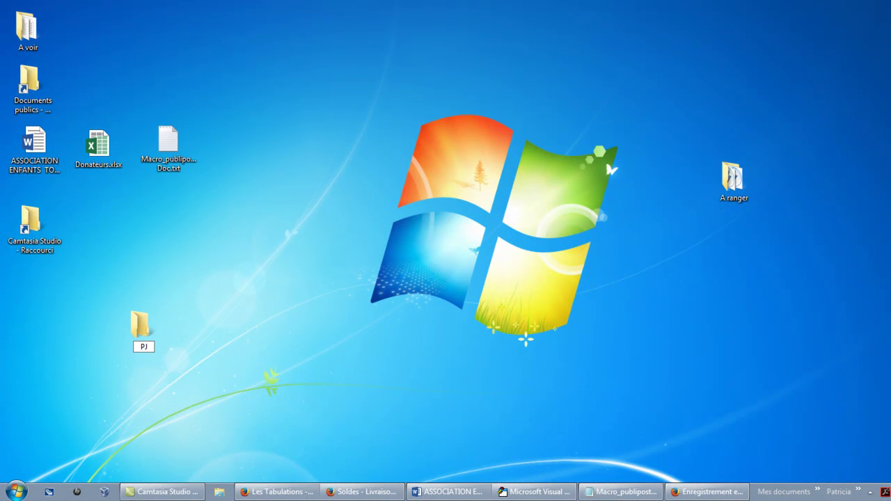
key("Return")
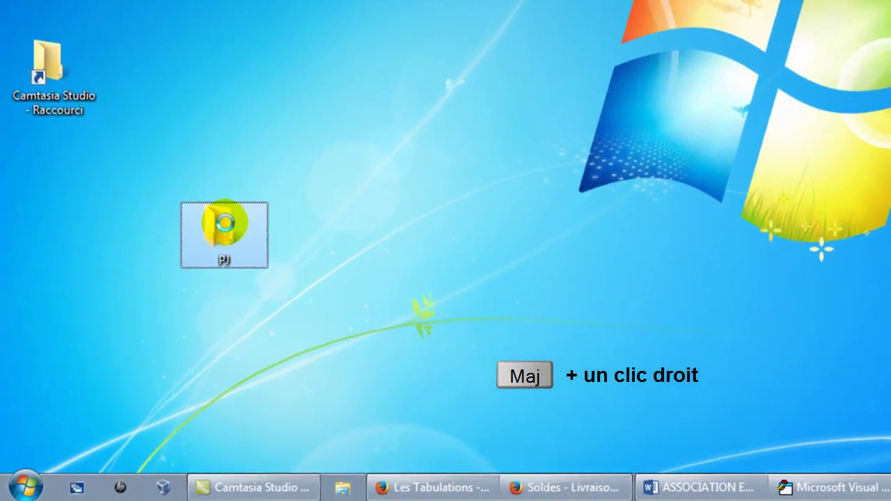
Copy the PJ folder's path and paste it as the save path in TestPublipostPdf, ending with \ before the closing quotation mark
right_click(223, 226, "shift")
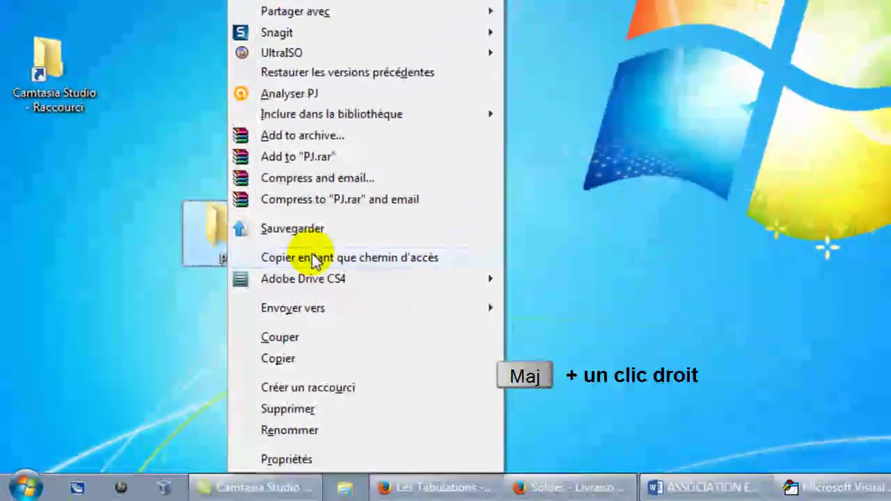
left_click(317, 256)
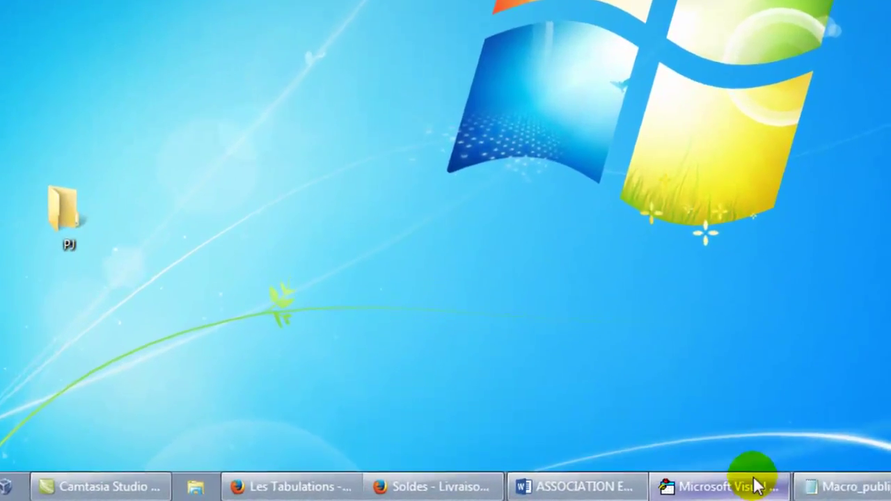
left_click(751, 487)
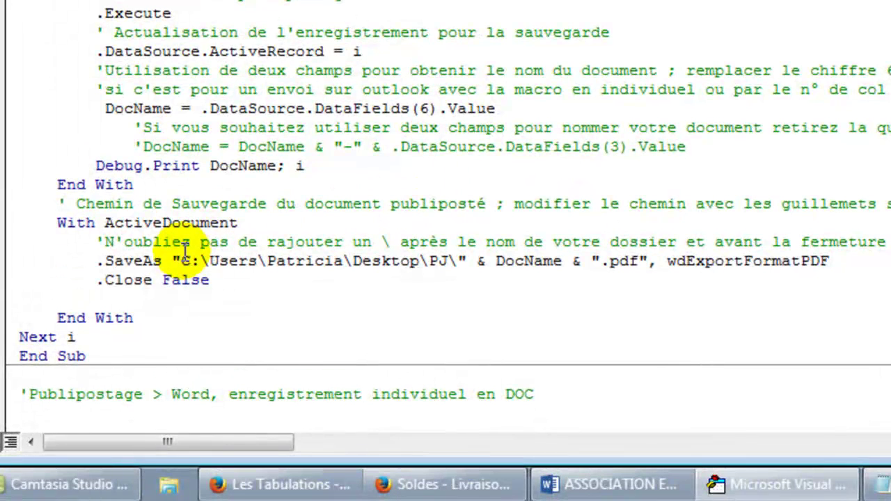
left_click_drag(174, 261, 465, 251)
type("\"C:\\Users\\Patricia\\Desktop\\PJ\"")
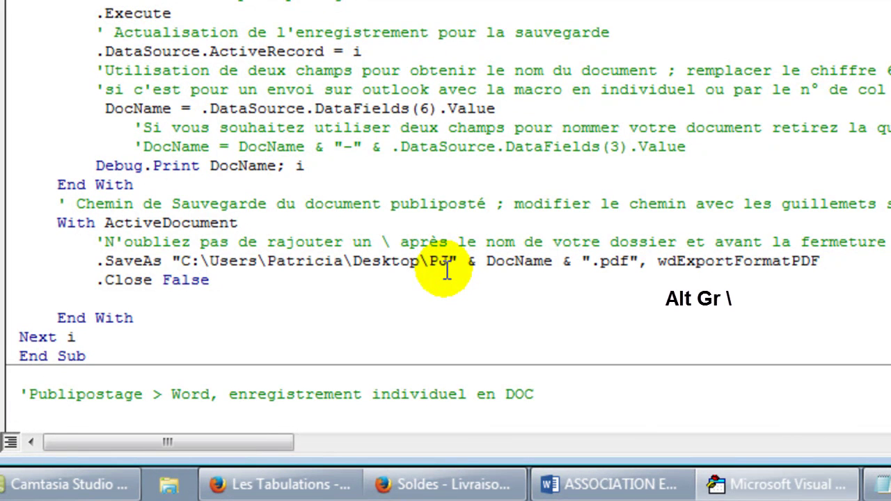
type("\\")
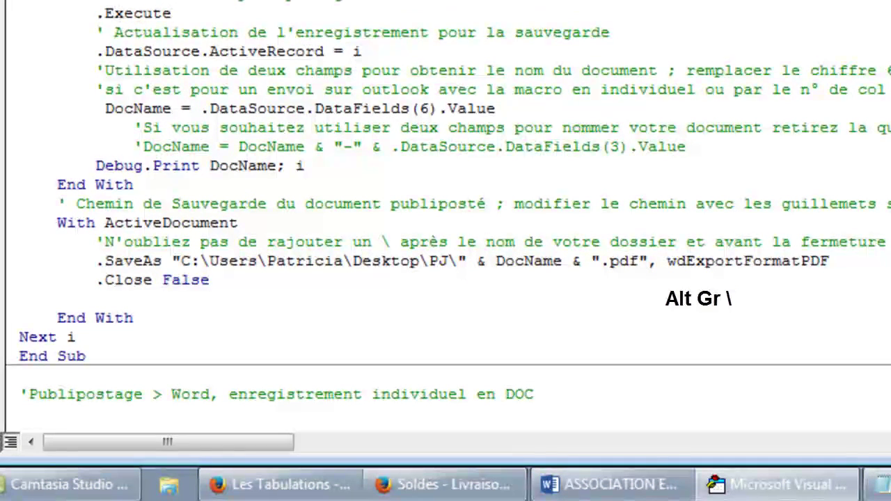
type("<")
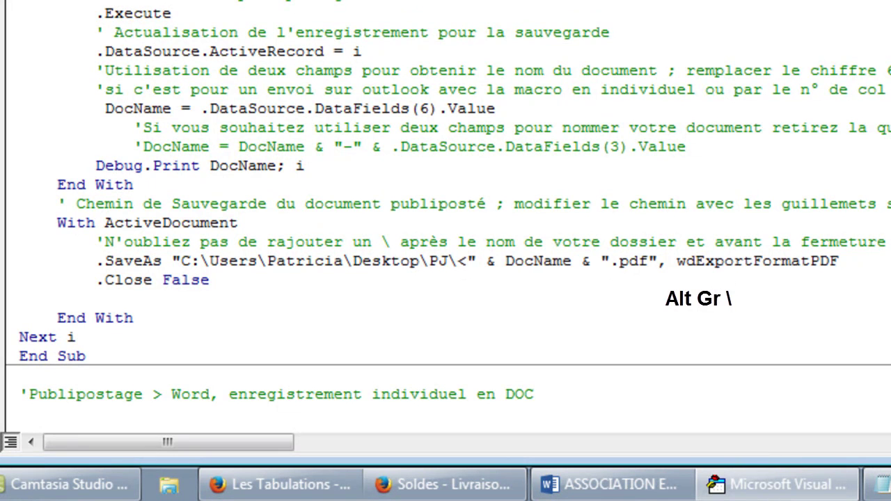
key("BackSpace")
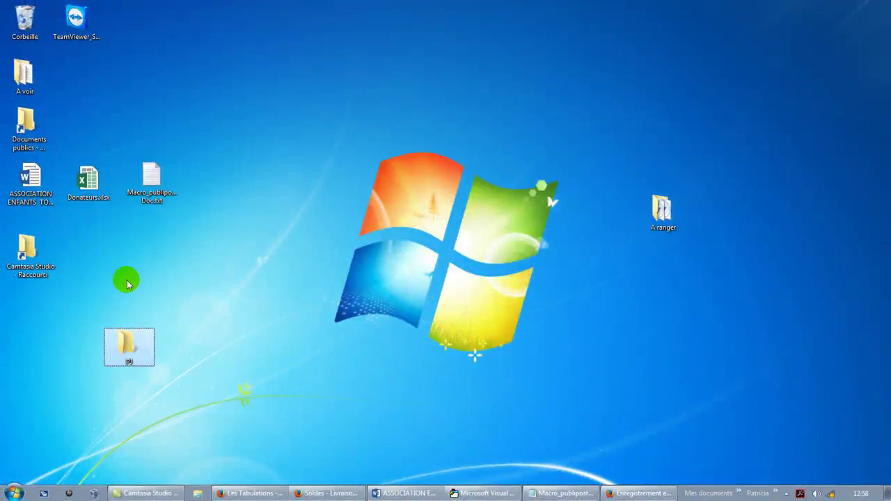
Open the Donateurs.xlsx workbook from the desktop in read-only mode
left_click(92, 183)
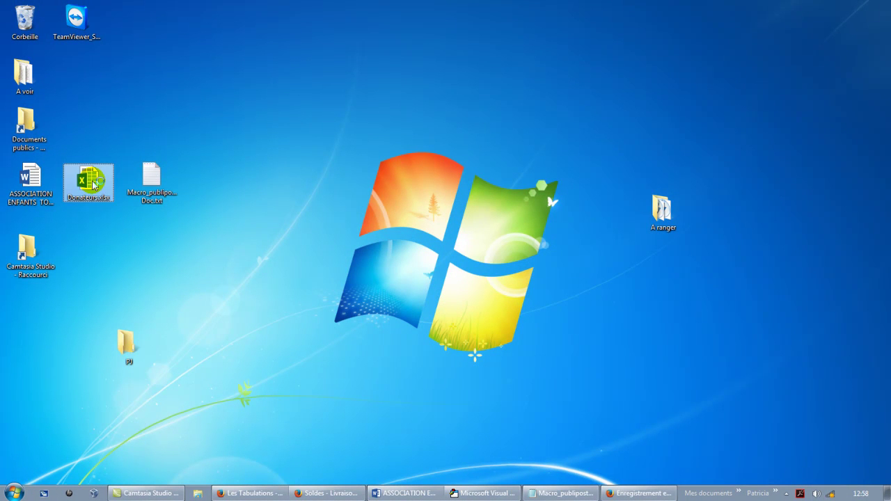
double_click(92, 183)
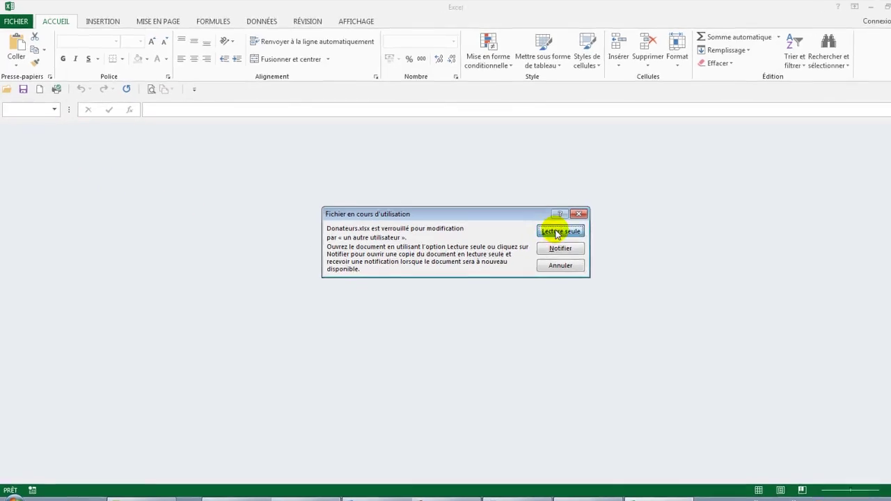
left_click(555, 232)
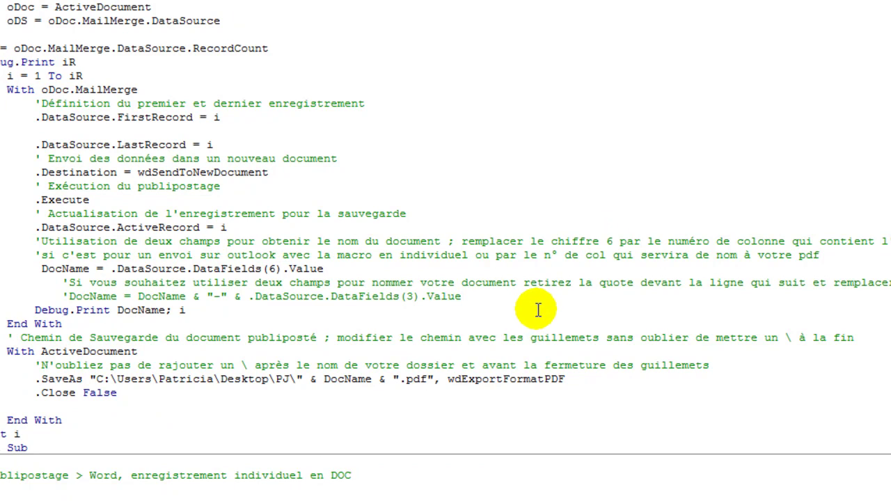
Compare the DataFields column number and the save path across the PDF and DOC macros in the Visual Basic editor
scroll(398, 361, "down", 10)
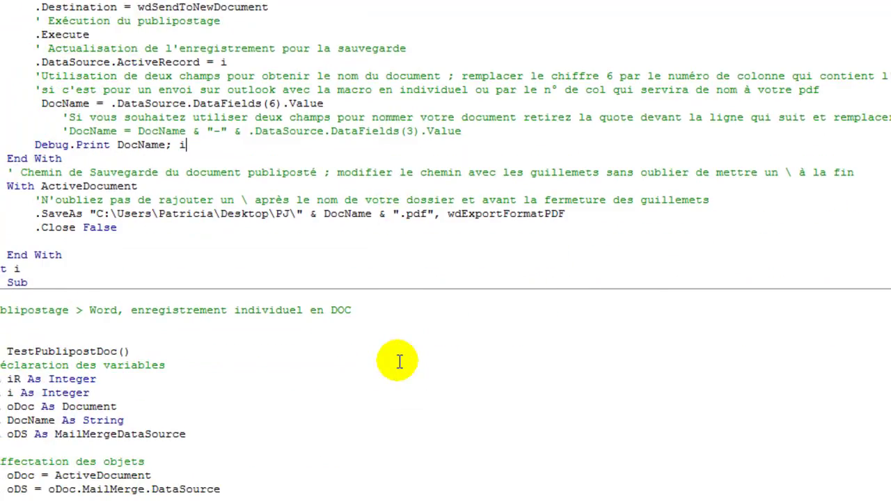
scroll(398, 361, "down", 5)
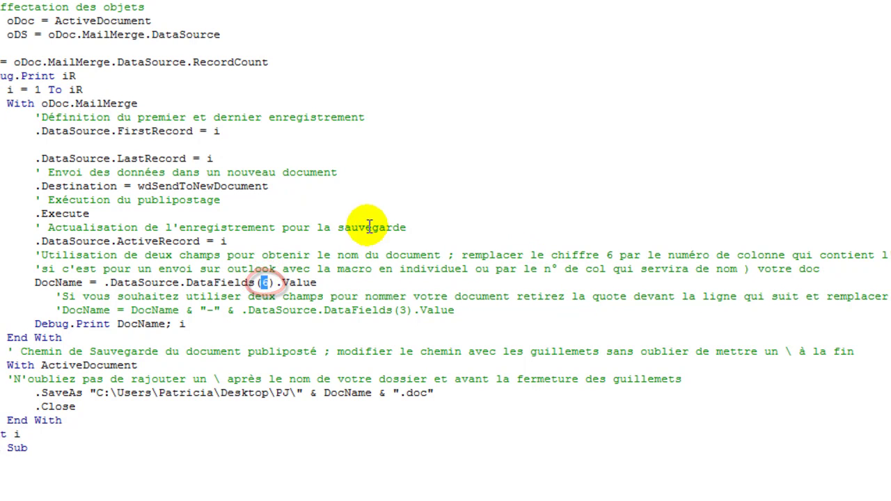
scroll(358, 213, "up", 10)
scroll(348, 223, "up", 4)
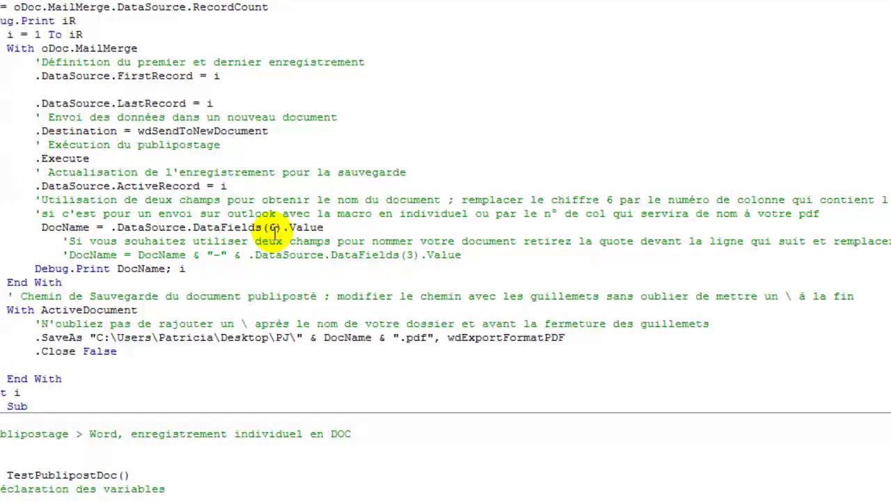
scroll(307, 277, "up", 2)
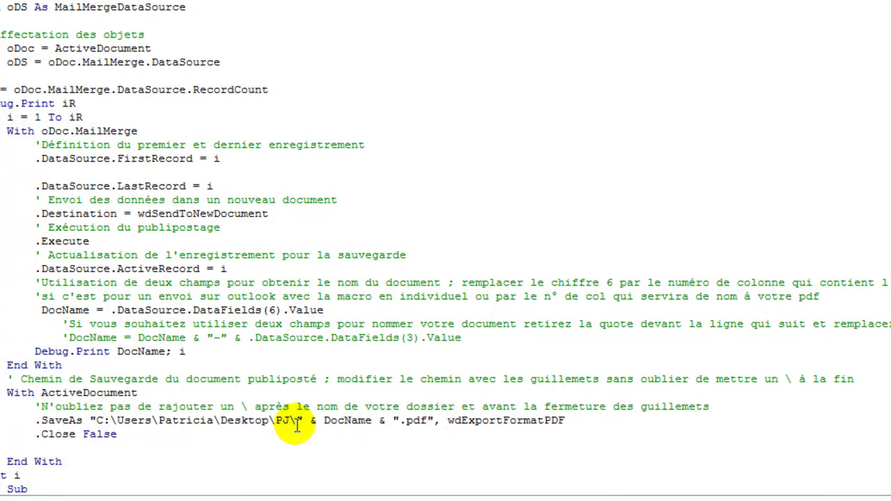
scroll(455, 408, "down", 10)
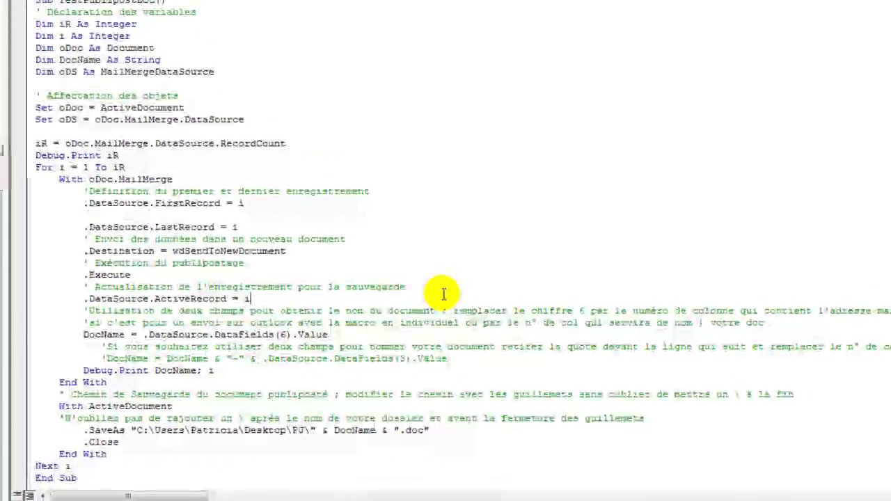
left_click(444, 290)
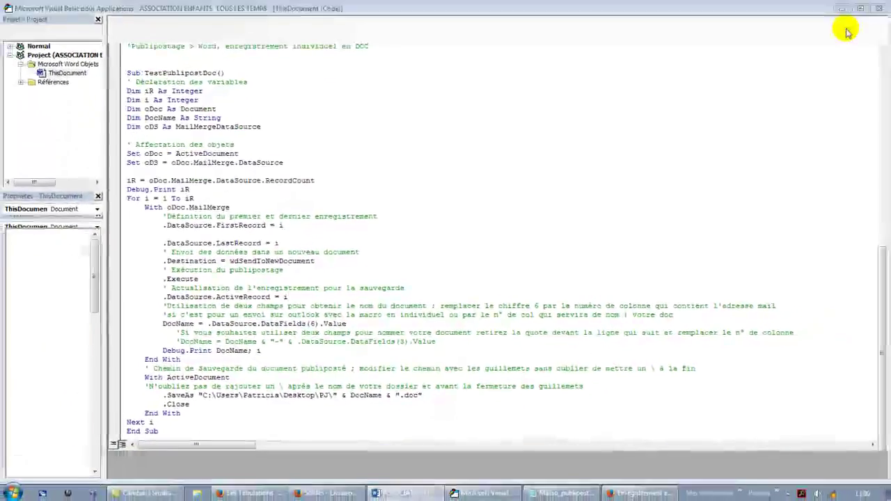
Return to the Word letter, view the list of available macros, and close it without running any
key("alt+F11")
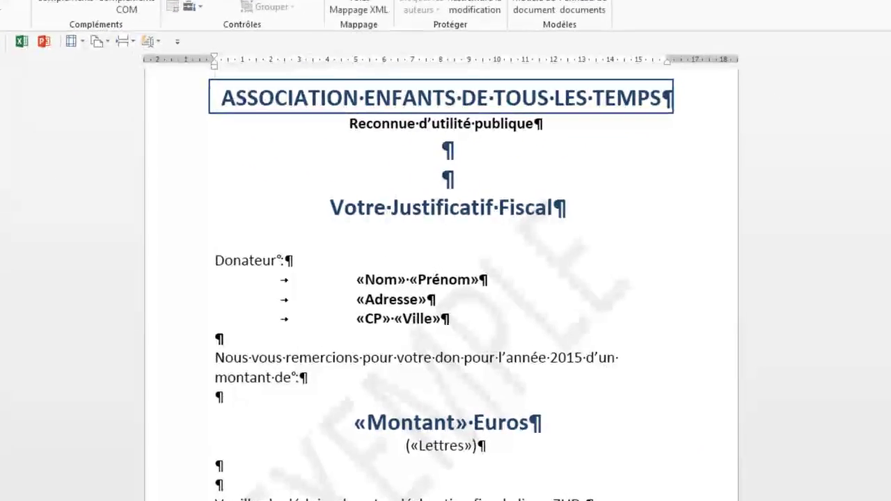
key("alt+F8")
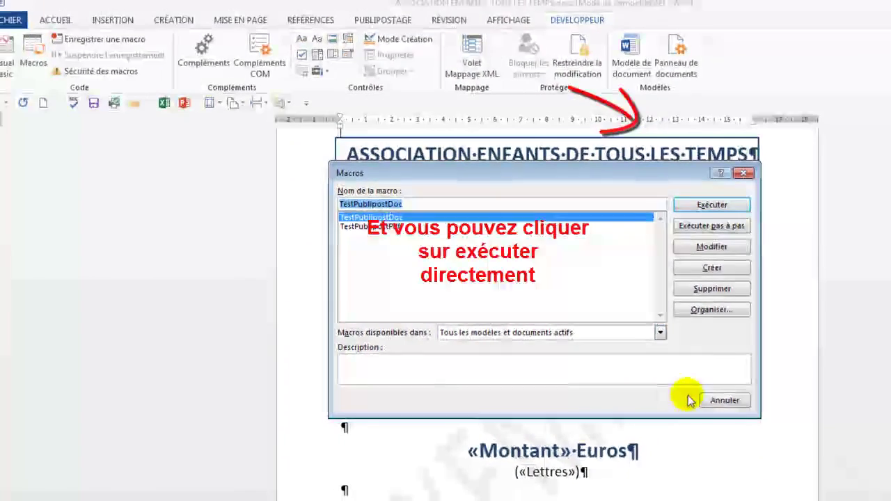
left_click(723, 400)
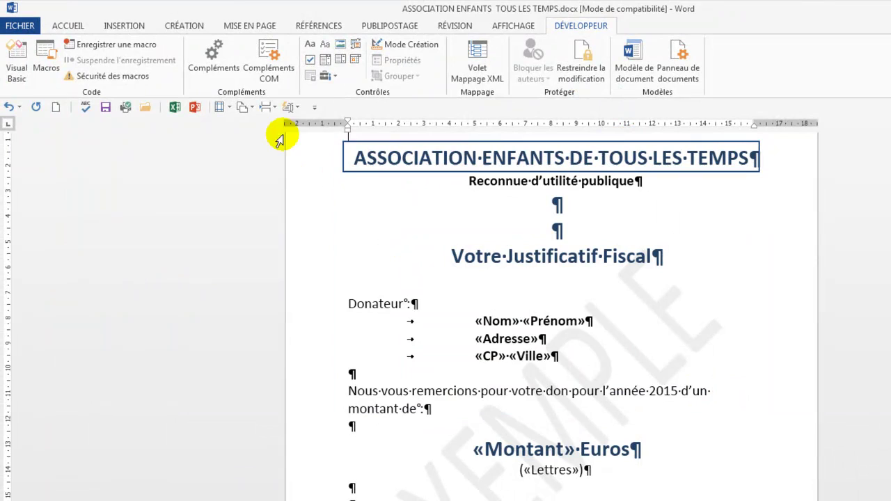
Open the Quick Access Toolbar customization options and show the Macros category of commands
left_click(315, 108)
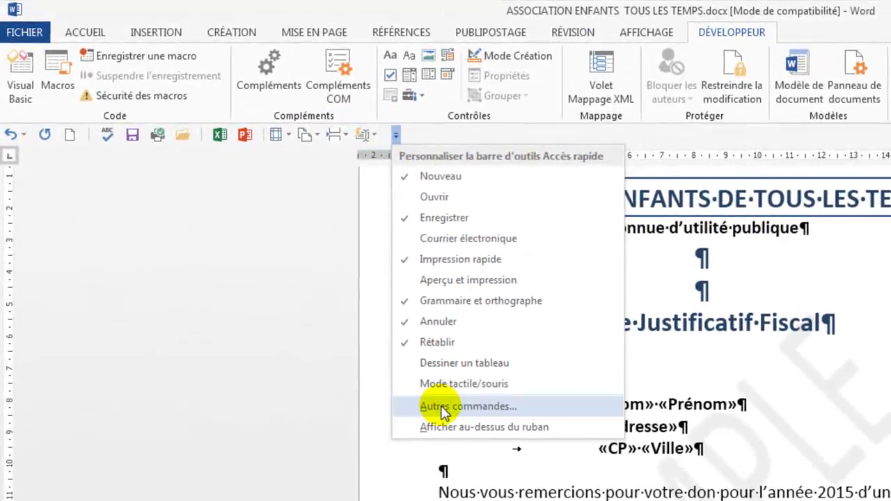
left_click(439, 406)
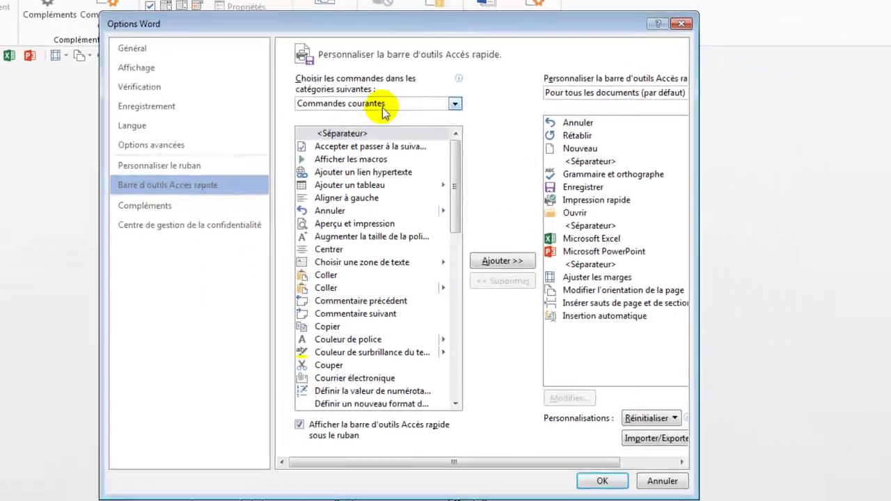
left_click(382, 111)
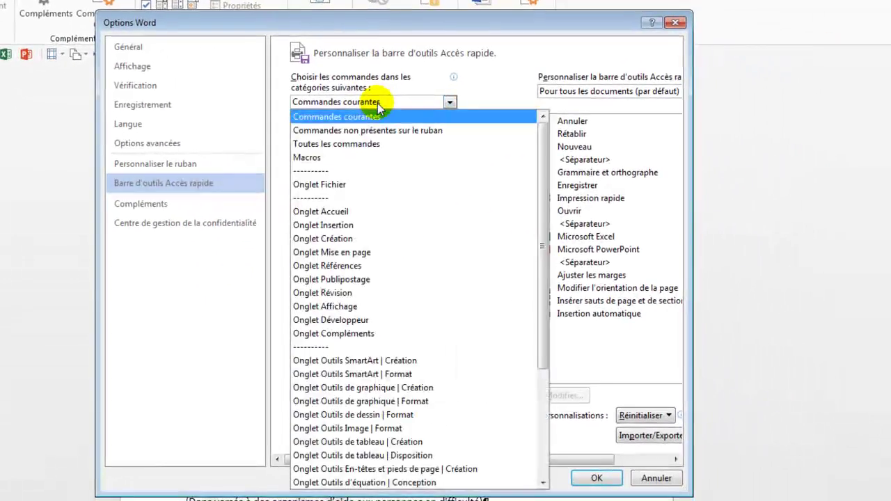
left_click(350, 171)
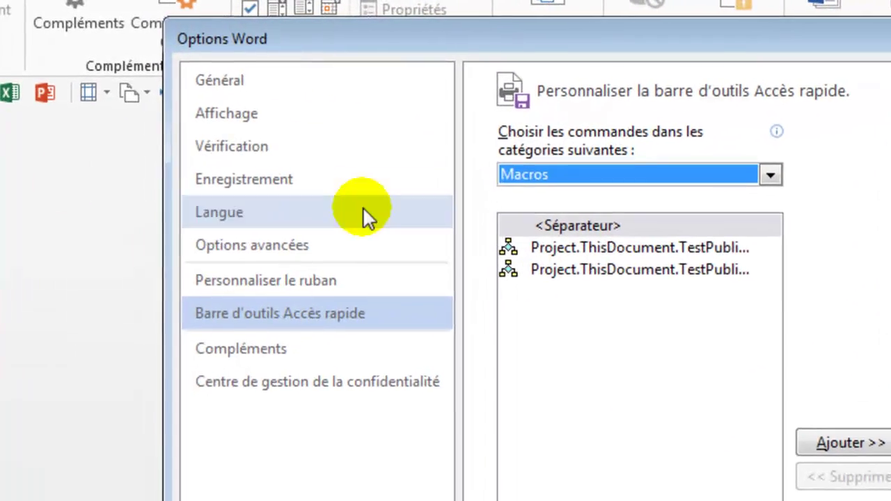
Add the TestPublipostDoc and TestPublipostPdf macros after Insertion automatique in the Quick Access Toolbar, and widen the options window
left_click(605, 247)
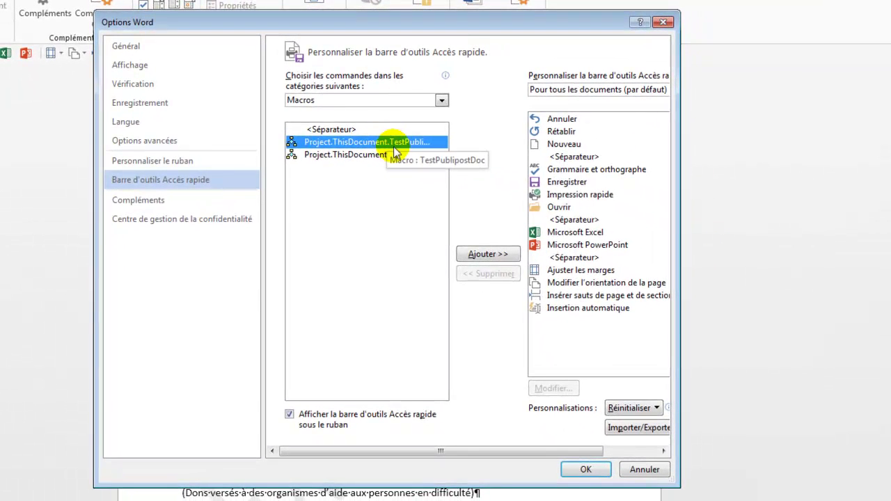
left_click(571, 310)
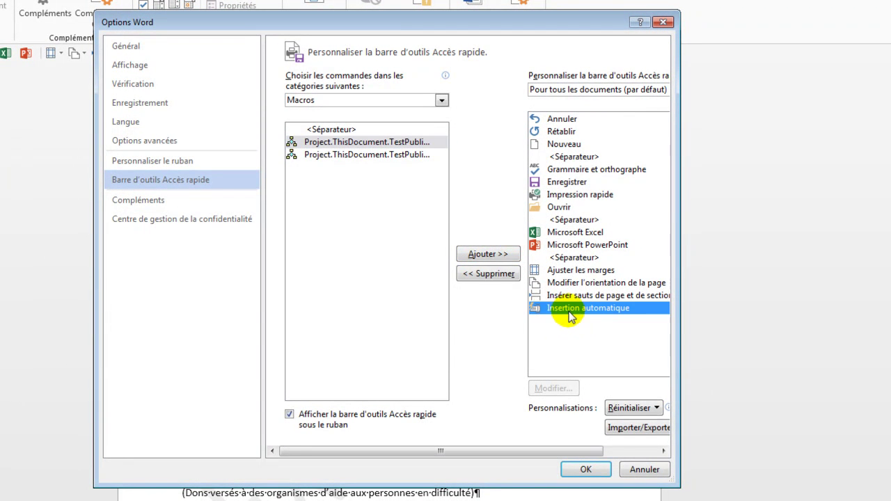
left_click(496, 257)
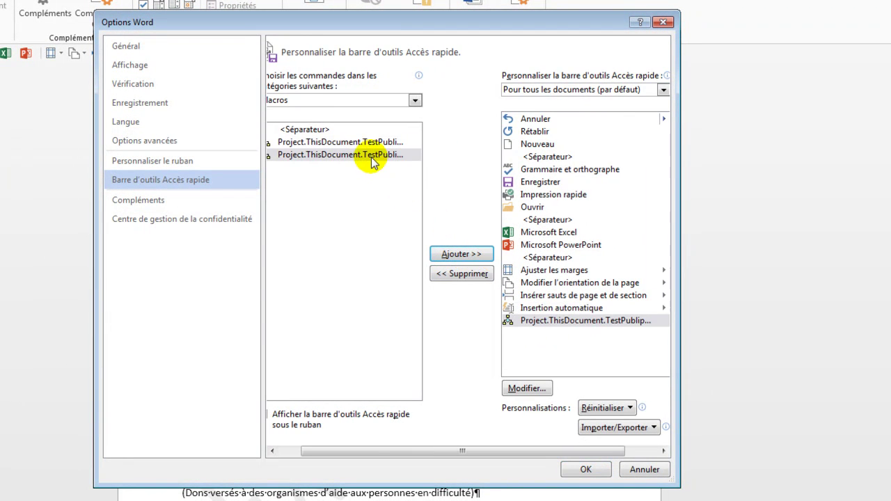
left_click(461, 255)
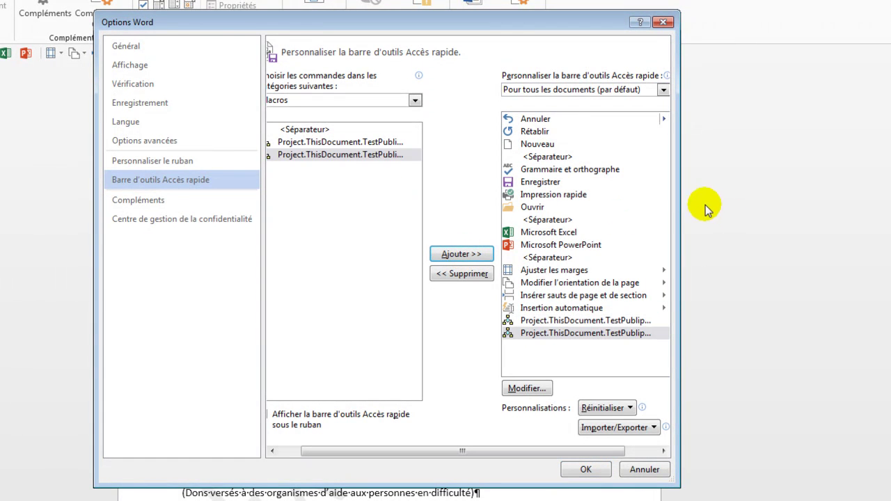
left_click_drag(677, 205, 779, 201)
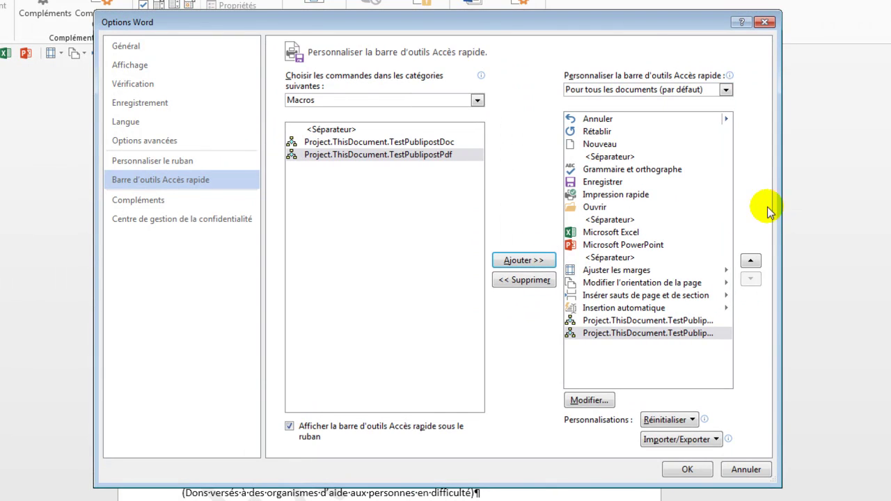
Assign the hand symbol to the TestPublipostDoc macro's Quick Access Toolbar entry
left_click(610, 321)
left_click(589, 401)
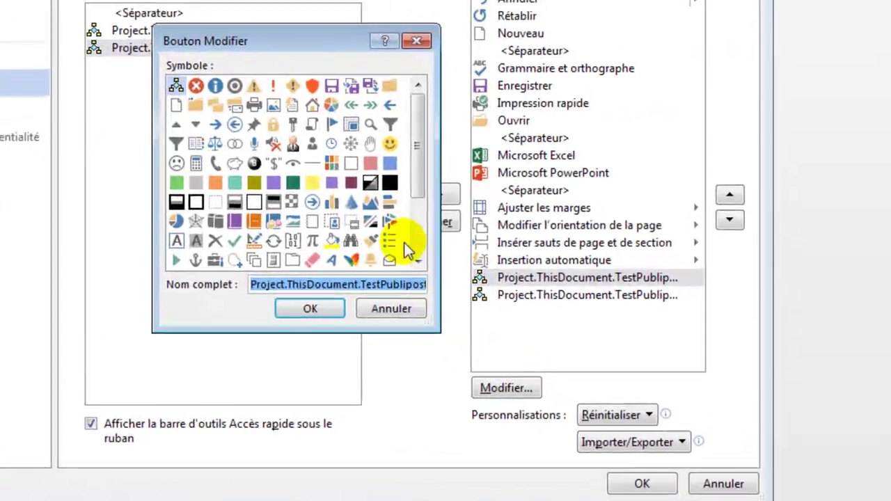
left_click_drag(413, 179, 418, 259)
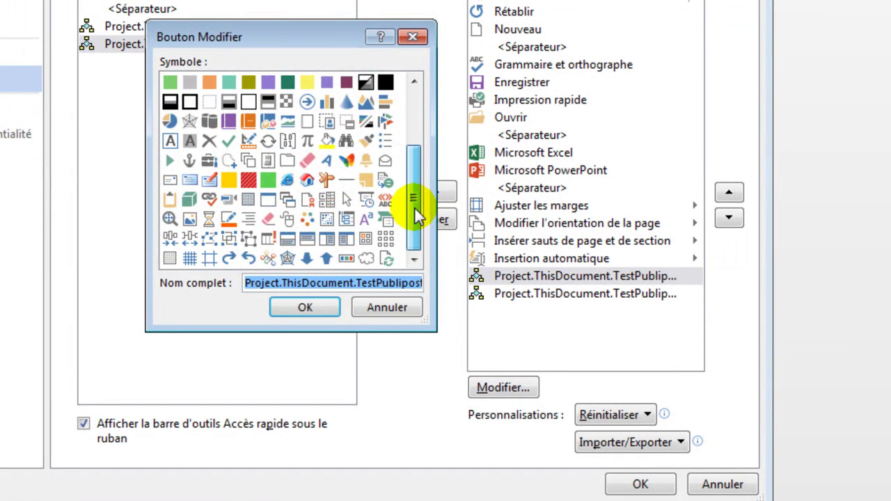
left_click_drag(414, 207, 410, 137)
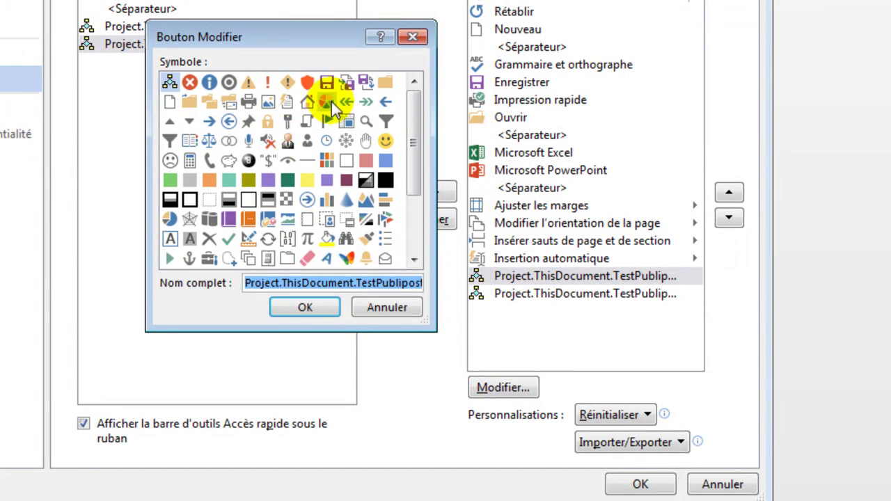
left_click(365, 142)
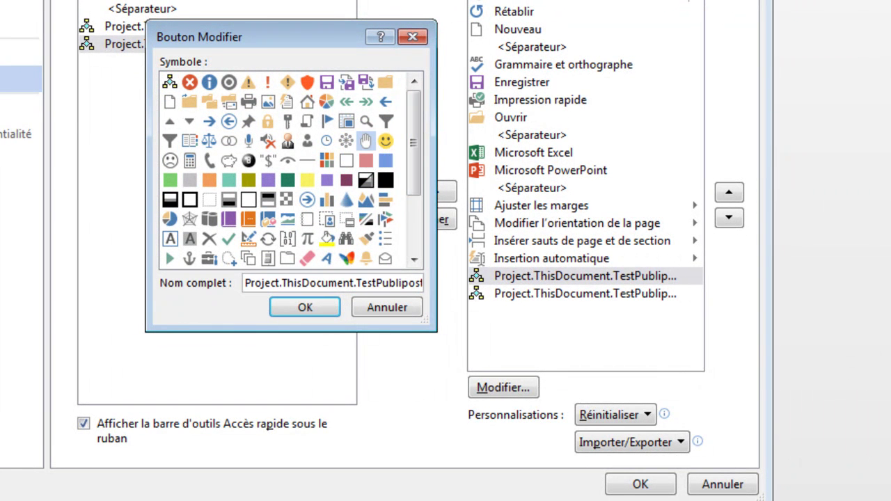
left_click(319, 304)
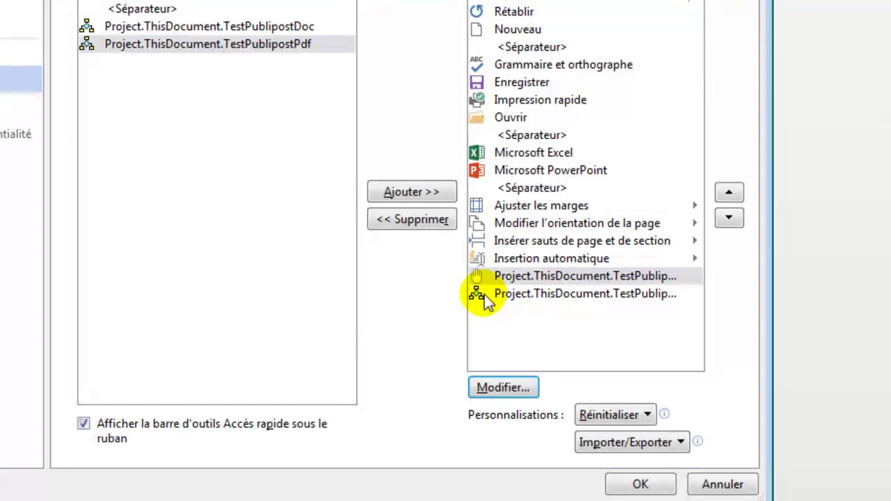
Assign the yellow smiley symbol to the TestPublipostPdf entry and apply the Quick Access Toolbar changes
left_click(484, 297)
left_click(503, 388)
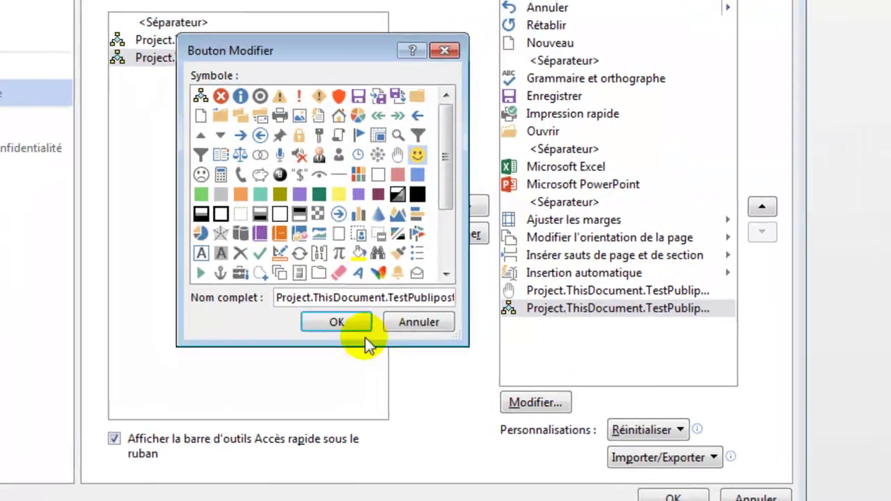
left_click(305, 307)
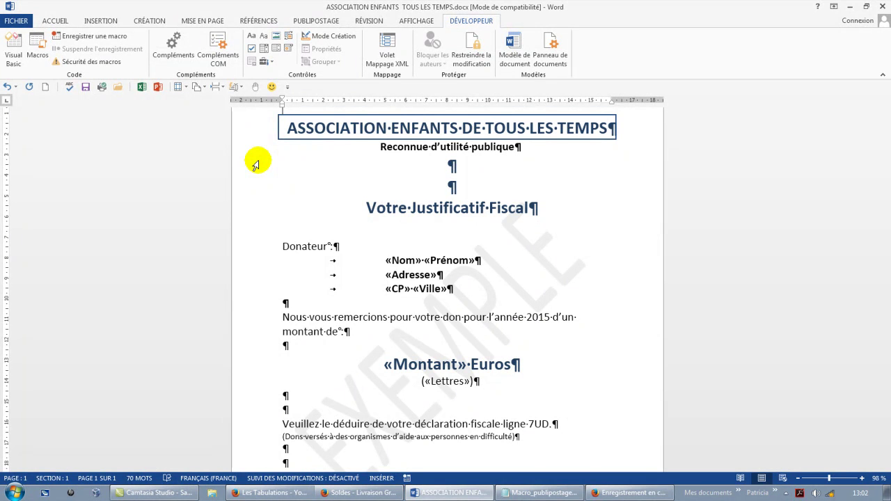
Run the PDF macro from the Quick Access Toolbar and check the generated files in the desktop's PJ folder
left_click(271, 87)
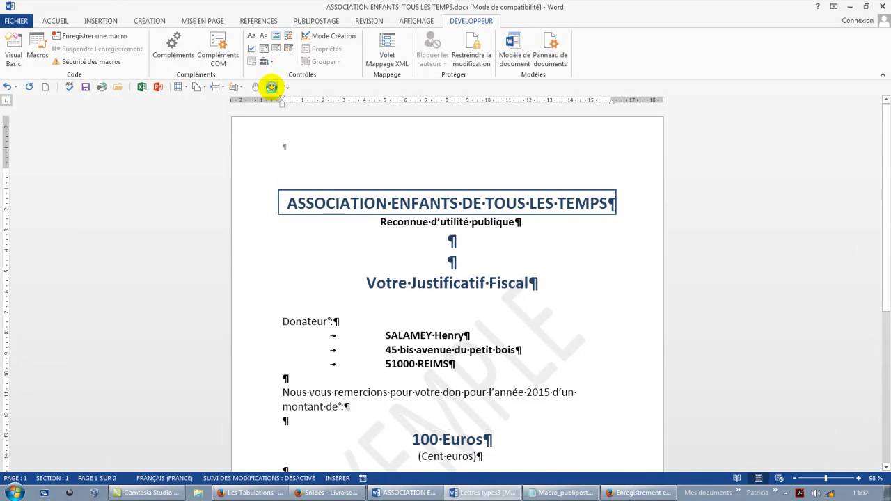
left_click(271, 87)
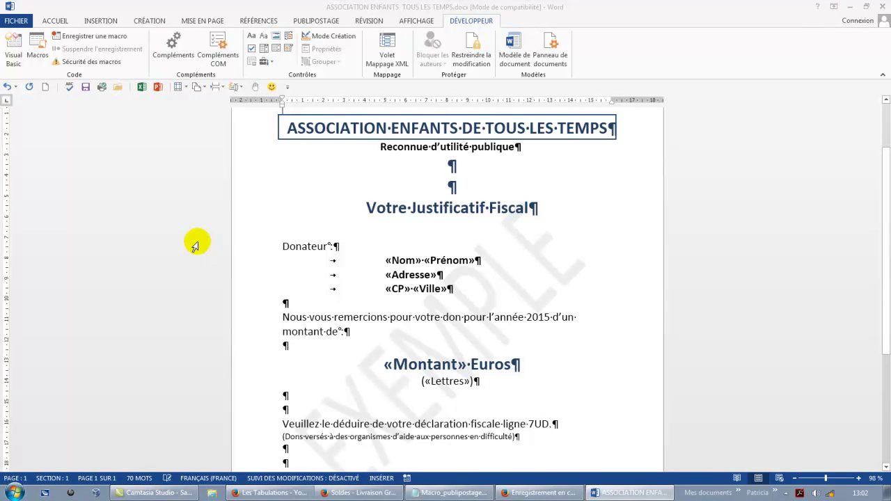
key("super+d")
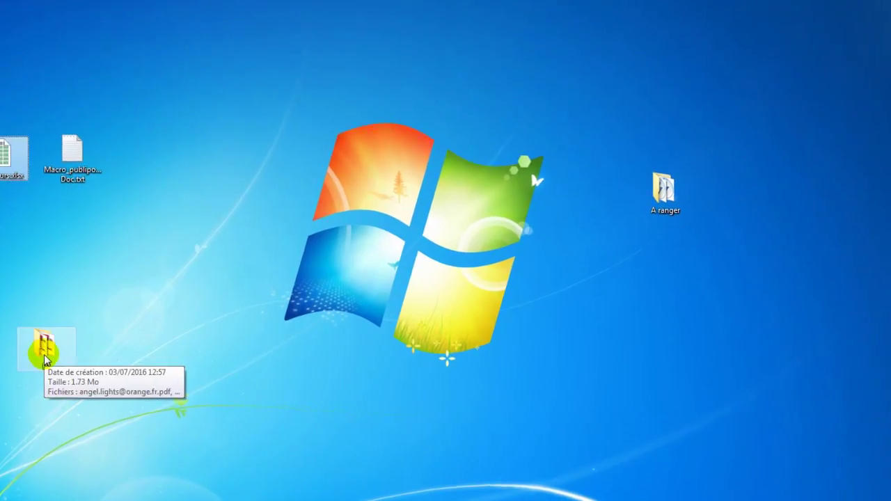
double_click(44, 348)
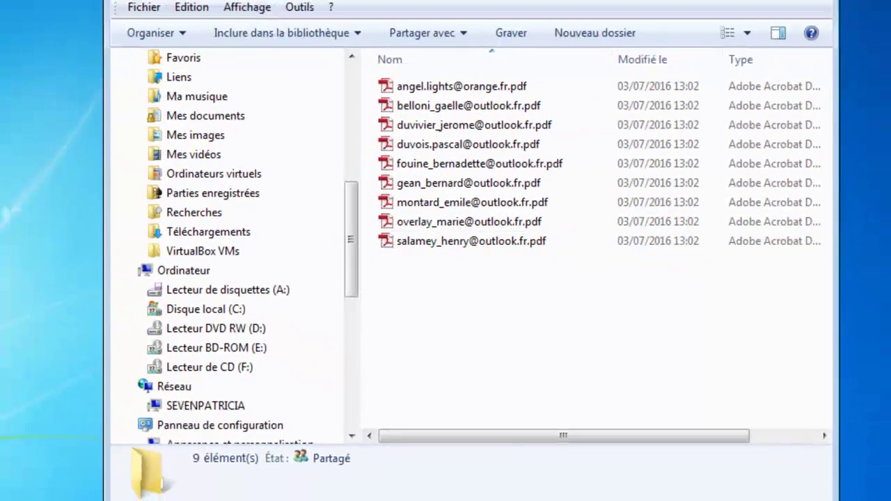
left_click(788, 8)
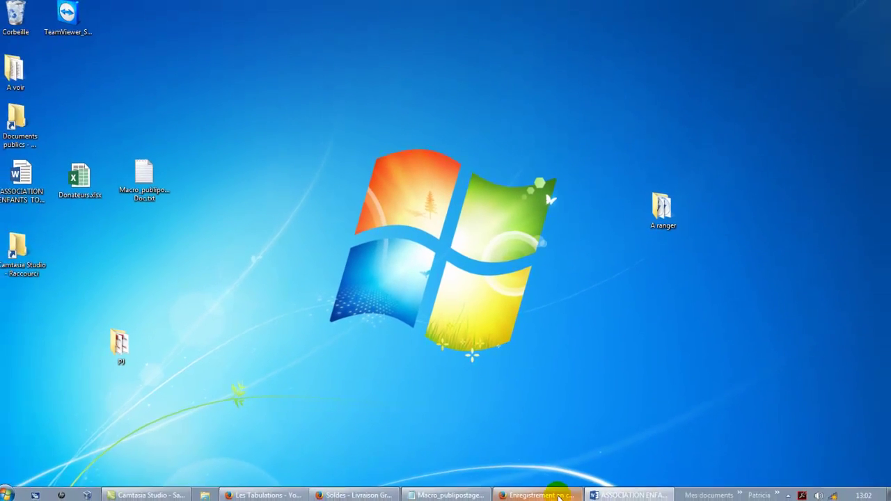
Return to the letter's VBA code and set the first DocName DataFields number in TestPublipostDoc to 1
left_click(612, 493)
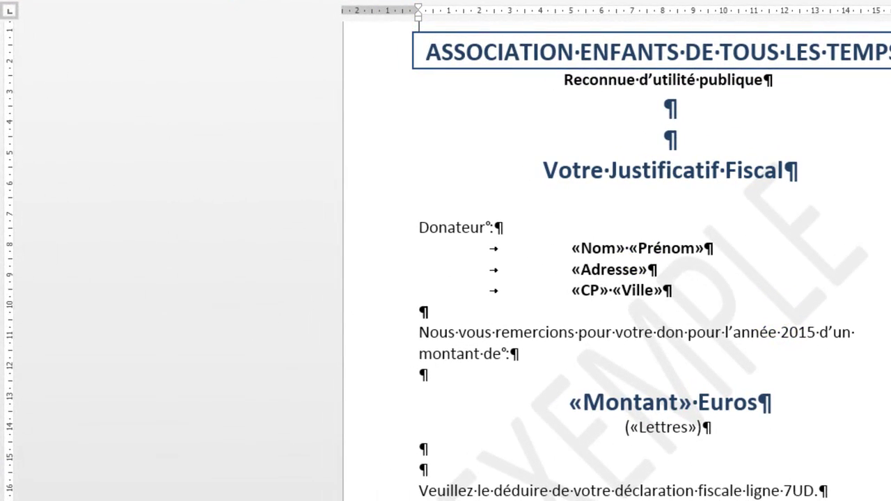
key("alt+F11")
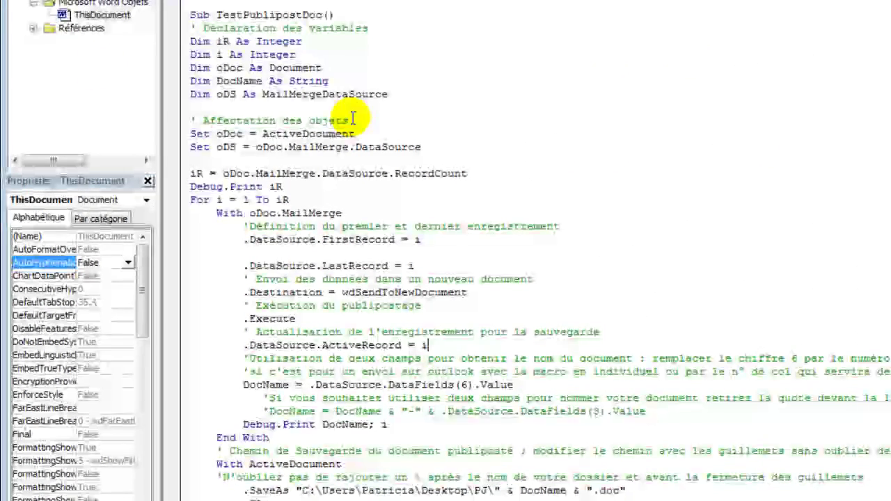
scroll(299, 15, "up", 5)
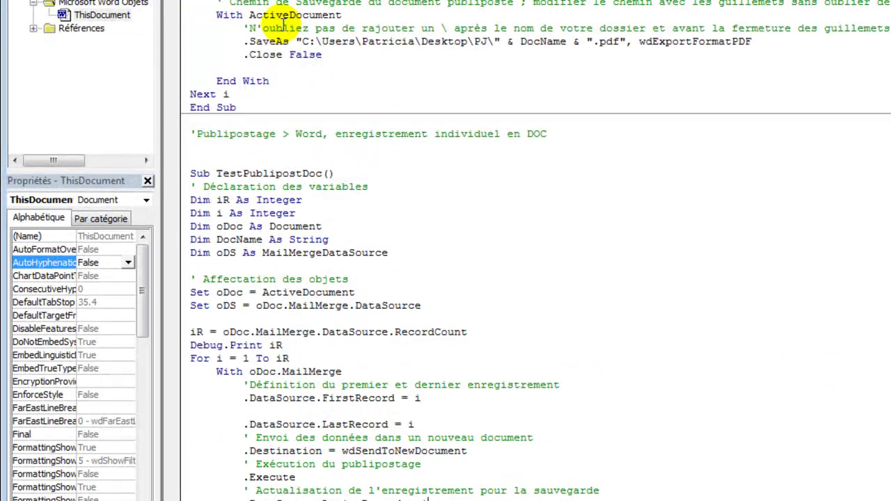
left_click(454, 239)
scroll(453, 239, "down", 6)
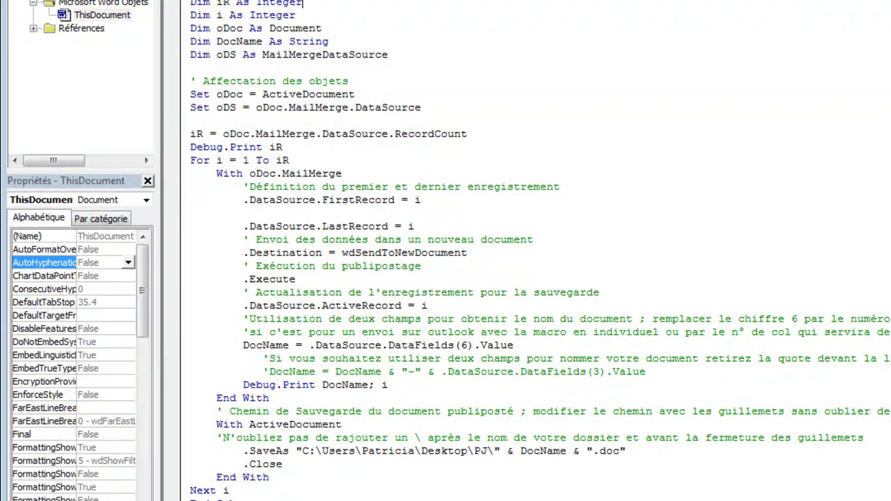
double_click(464, 345)
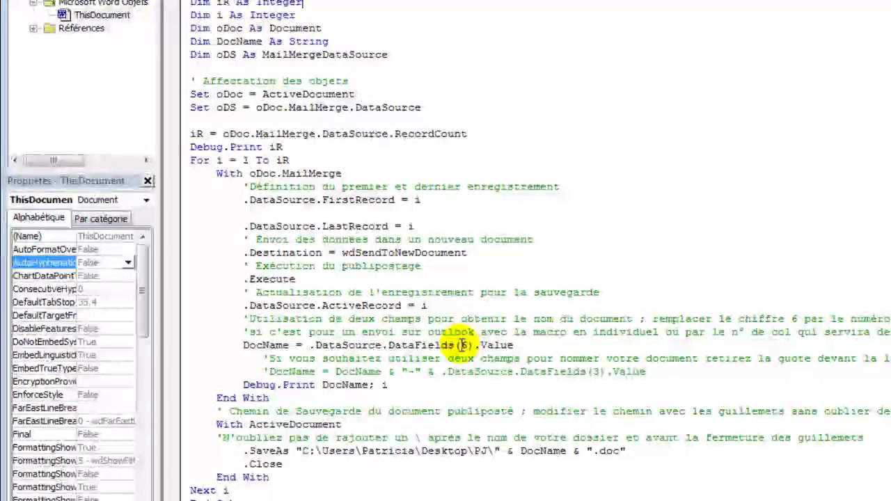
type("1")
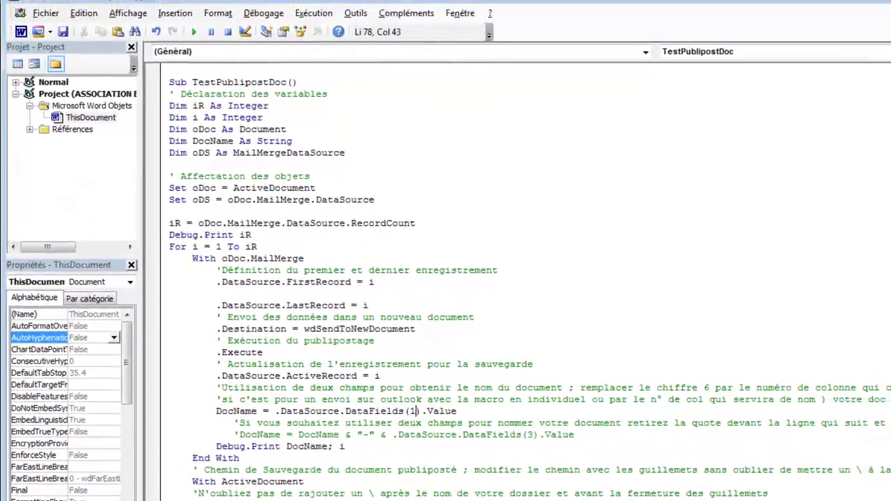
Check the column order in the letter's mail-merge recipient list, then close the list without changes
key("alt+F11")
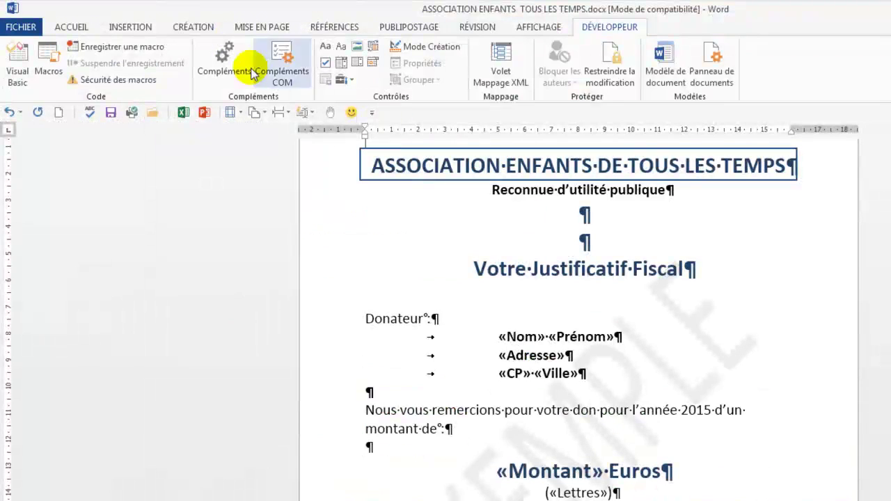
left_click(411, 27)
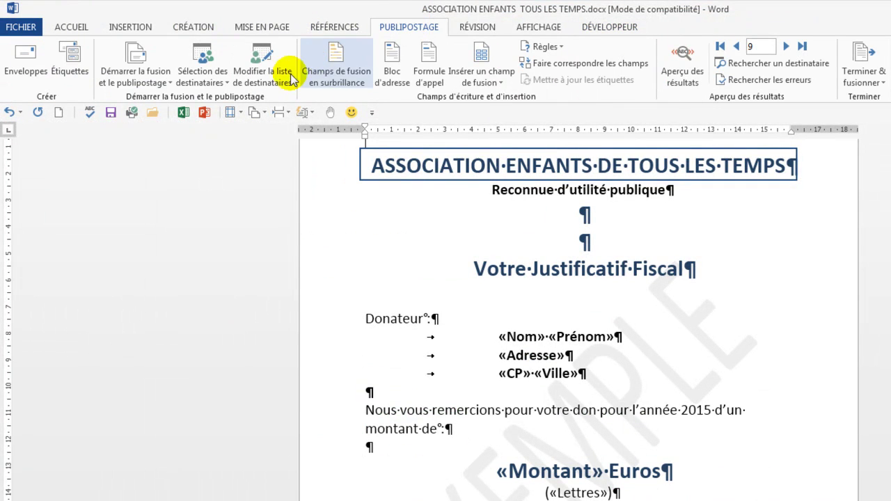
left_click(257, 78)
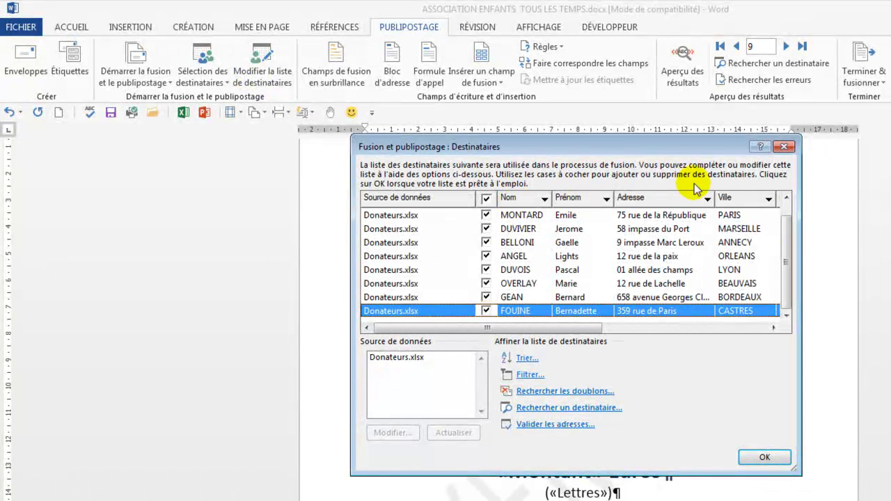
left_click(789, 146)
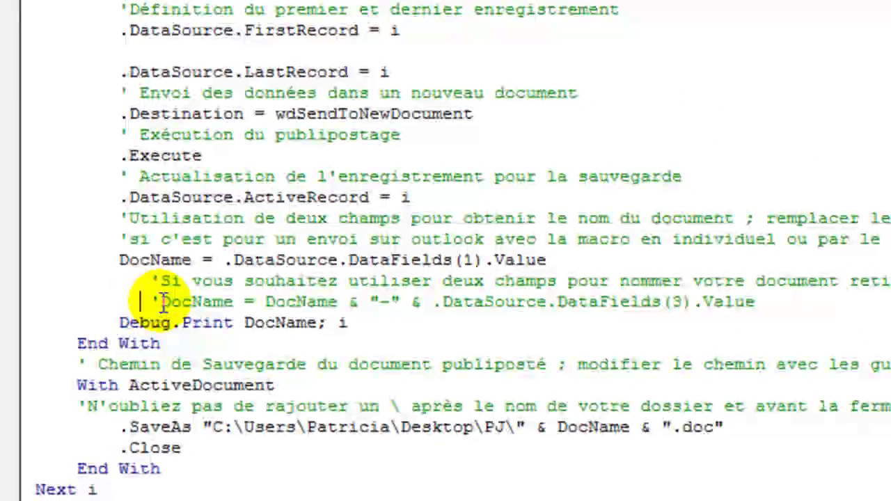
Uncomment the second DocName line in TestPublipostDoc, set its DataFields number to 2, and close the Visual Basic editor
left_click(160, 301)
key("BackSpace")
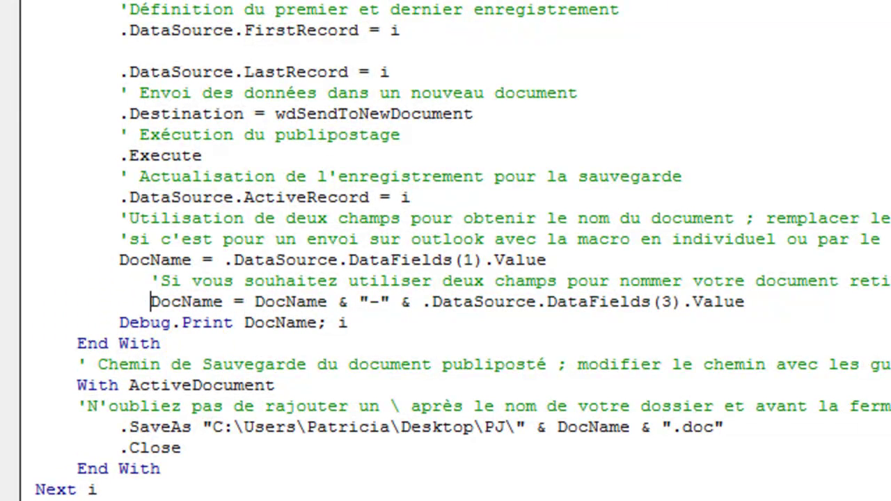
double_click(665, 302)
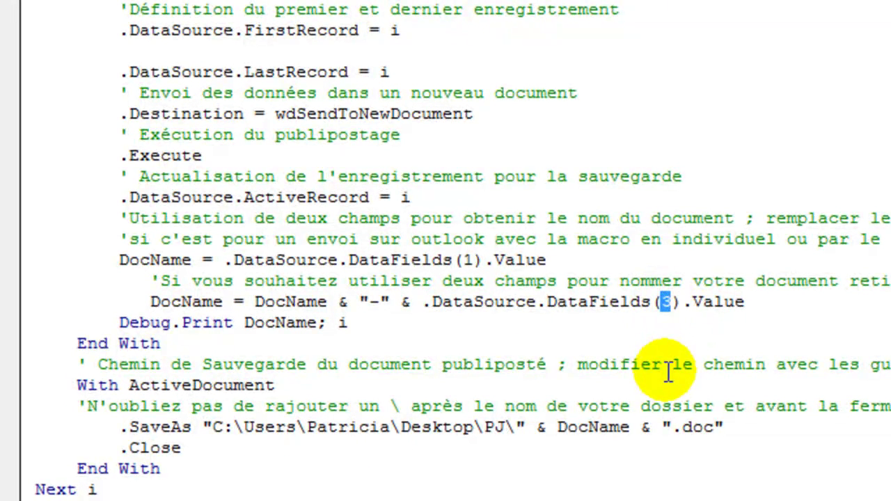
type("2")
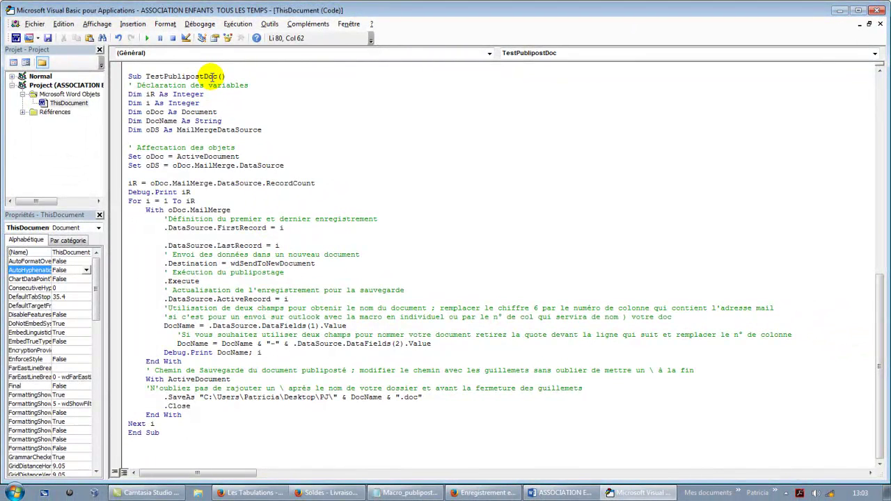
left_click(879, 10)
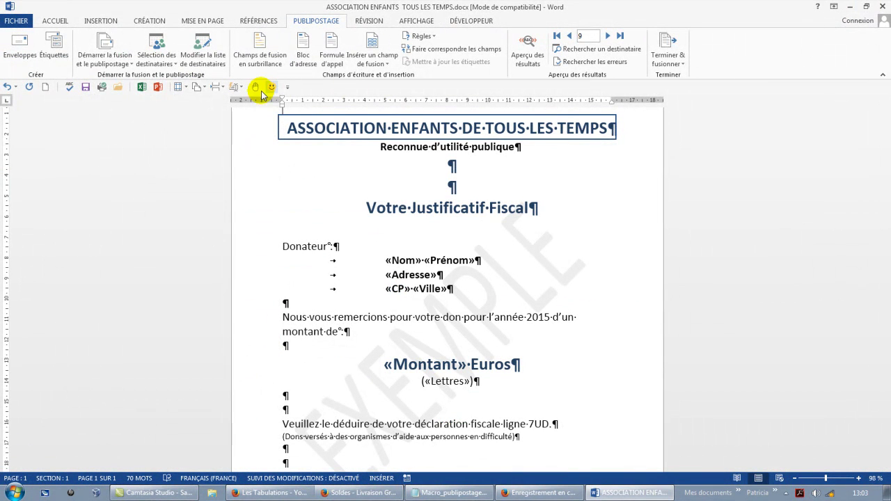
Run the TestPublipostDoc macro from the Quick Access Toolbar and check the desktop's PJ folder with its files sorted by type
left_click(255, 87)
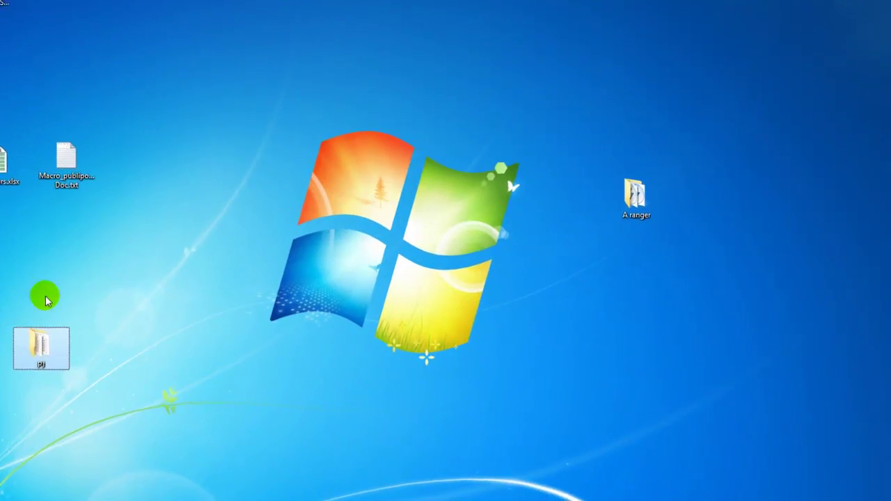
double_click(91, 345)
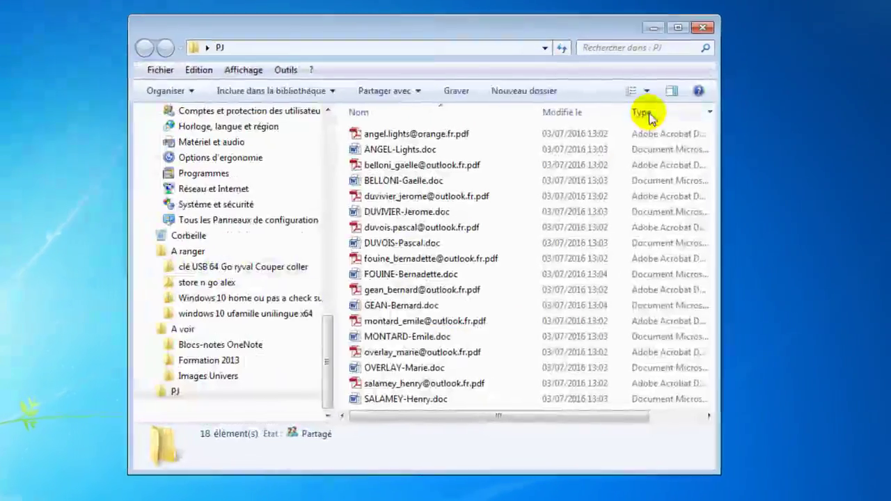
left_click(647, 114)
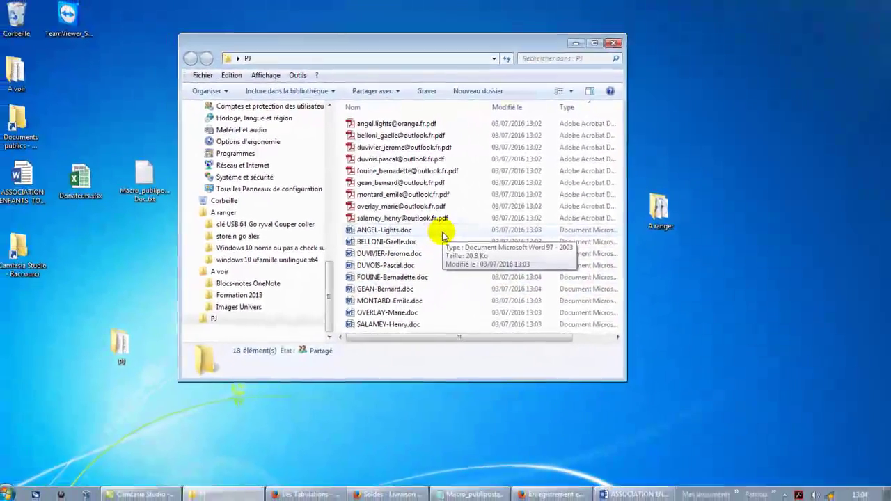
left_click(393, 137)
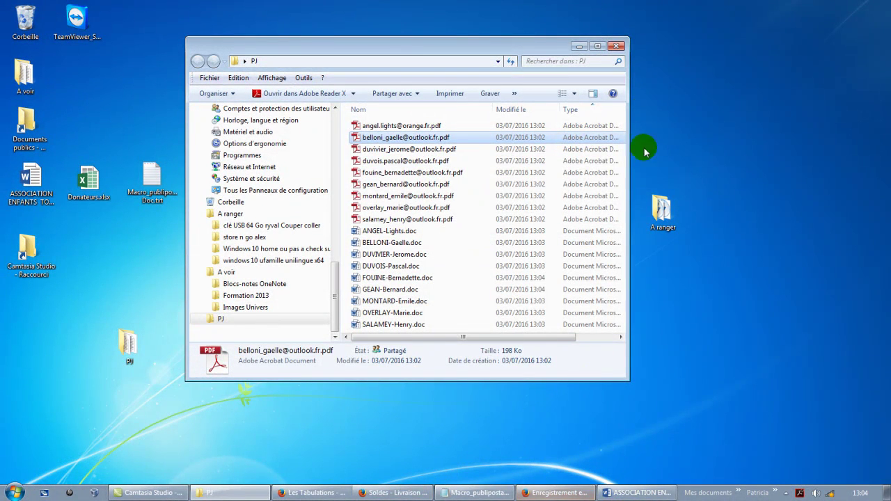
In the letter's TestPublipostDoc code, comment out the second DocName line, set the first DocName DataFields number to 6, and leave the Visual Basic editor
left_click(391, 480)
left_click(476, 493)
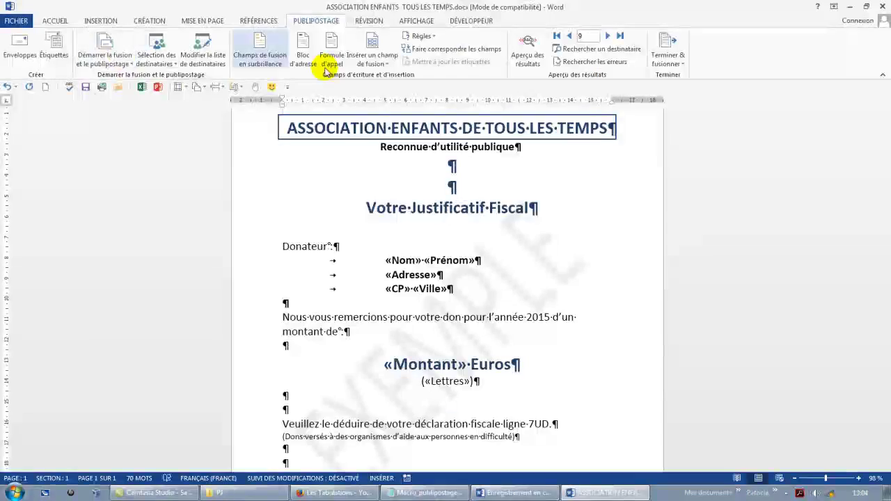
left_click(463, 21)
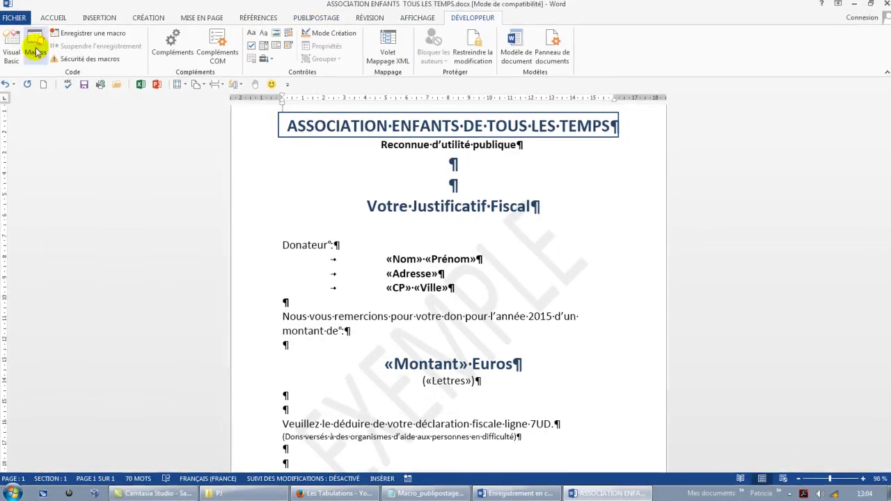
left_click(13, 58)
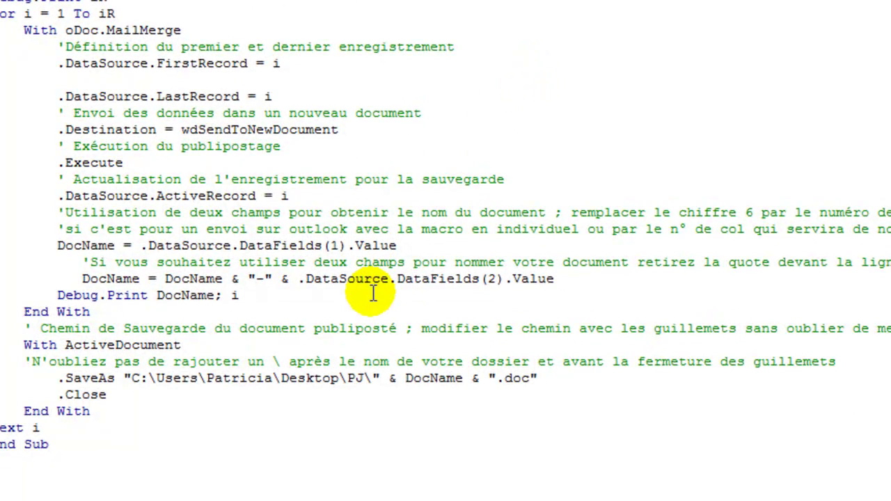
left_click(82, 279)
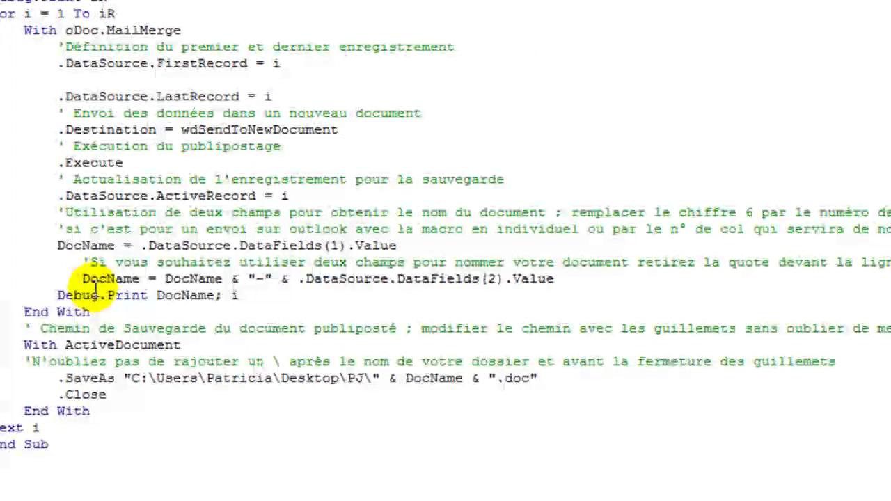
type("'")
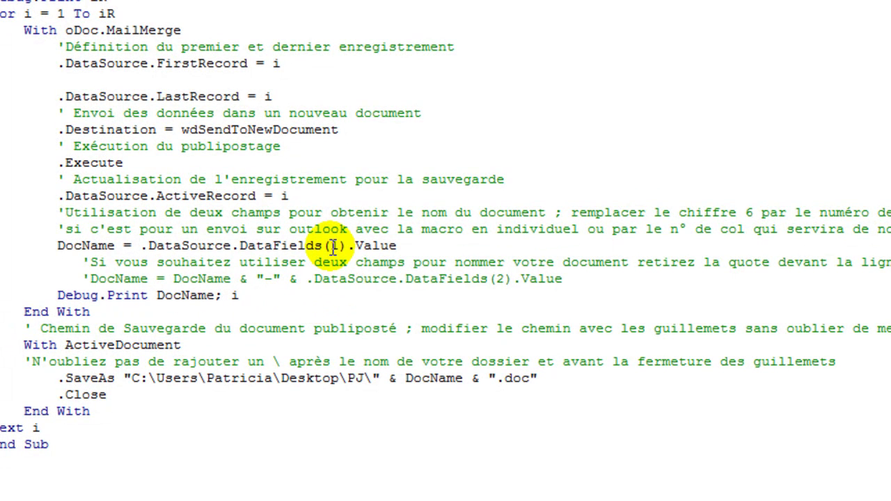
type("6")
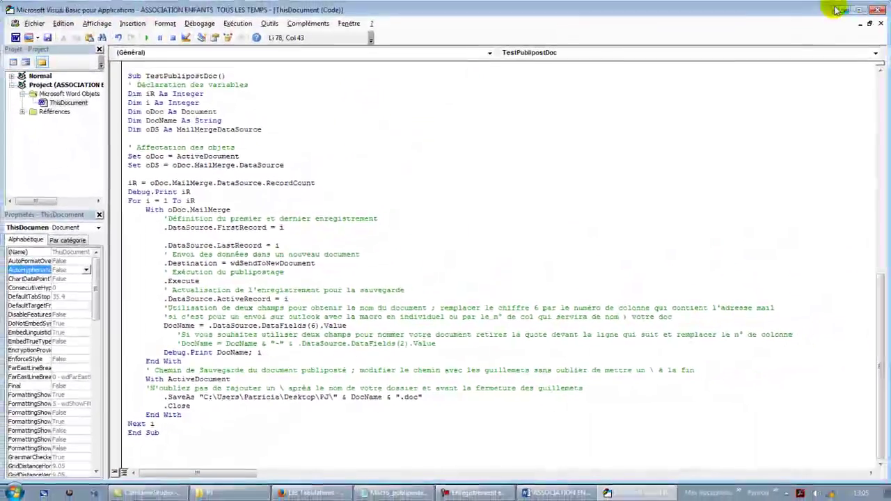
left_click(840, 10)
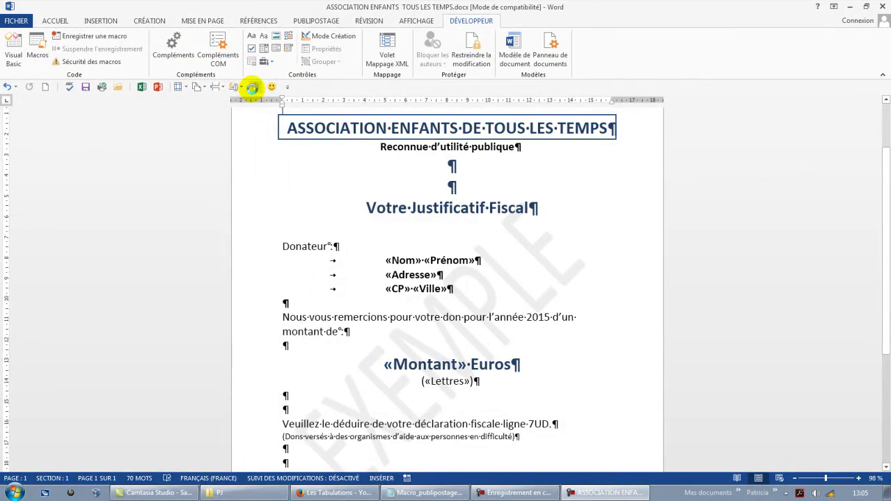
Run TestPublipostDoc again and check the e-mail-named DOC files in the PJ folder
left_click(254, 89)
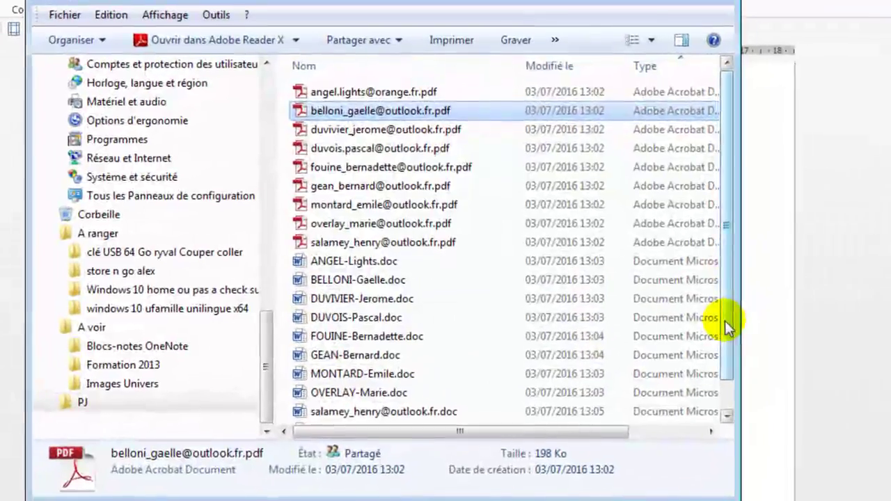
scroll(715, 367, "down", 1)
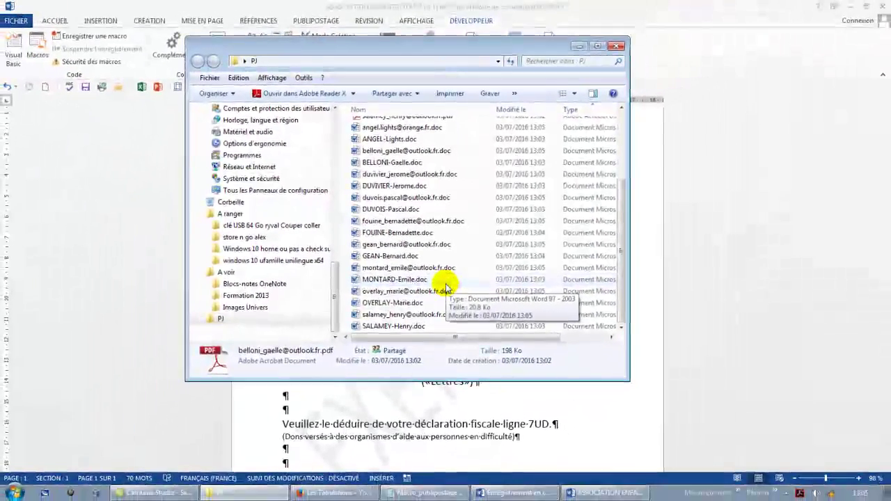
Delete all the DOC files from the PJ folder, keeping the PDFs, and close the folder window
left_click(386, 129)
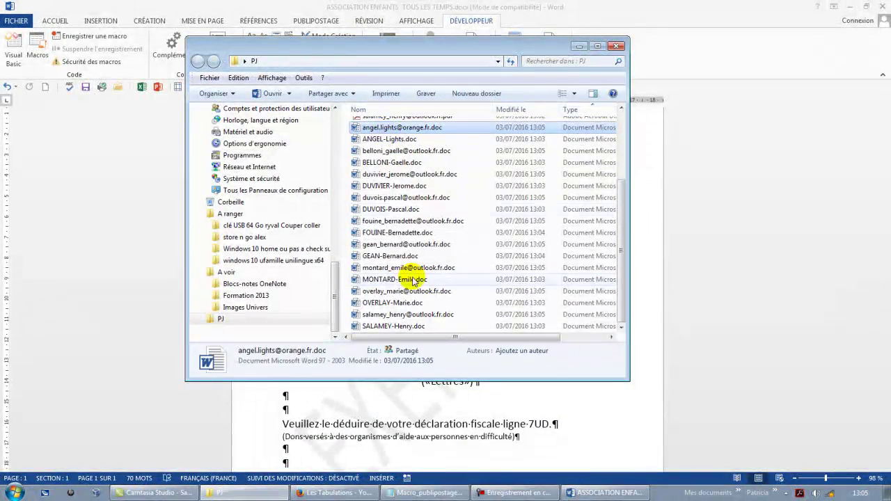
left_click(390, 326, "shift")
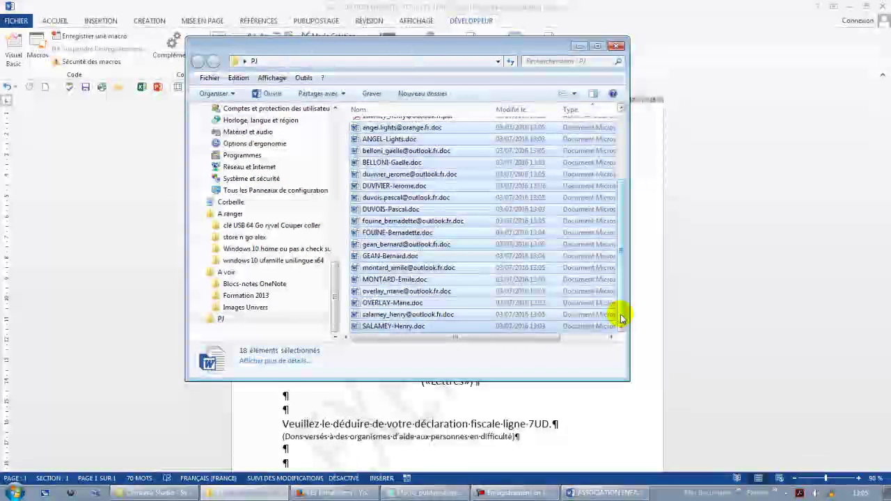
key("Delete")
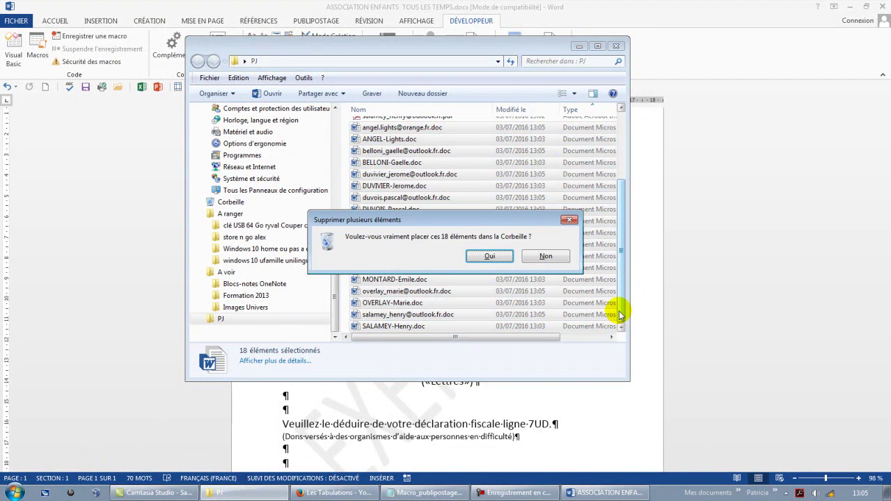
left_click(491, 256)
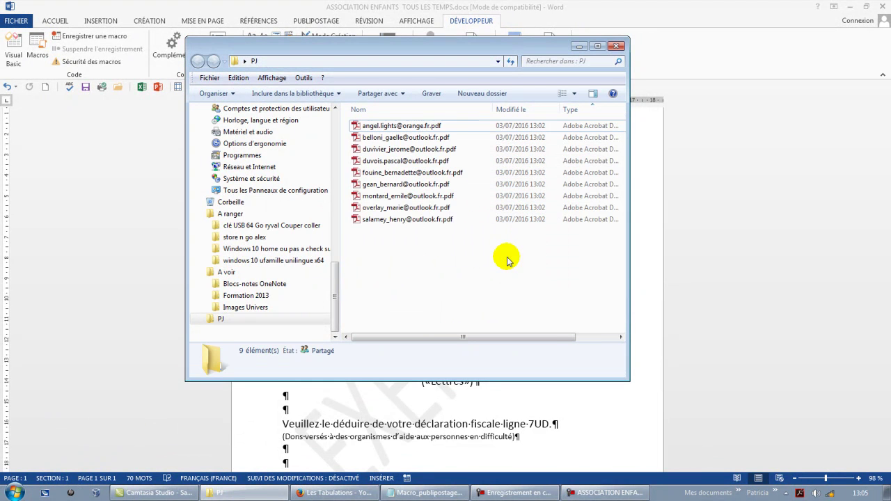
left_click(616, 46)
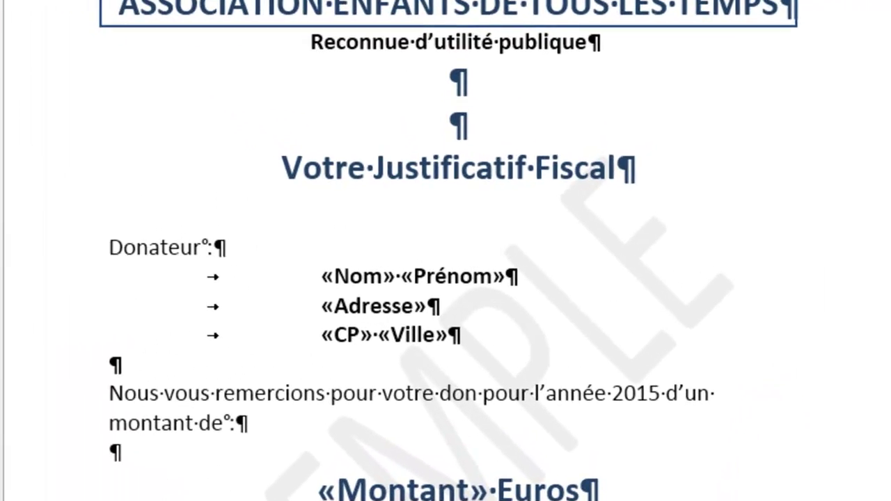
Close the letter, saving it to the desktop as the macro-enabled ASSOCIATION ENFANTS TOUS LES TEMPS.docm and accepting the upgrade to the newest file format
key("alt+F4")
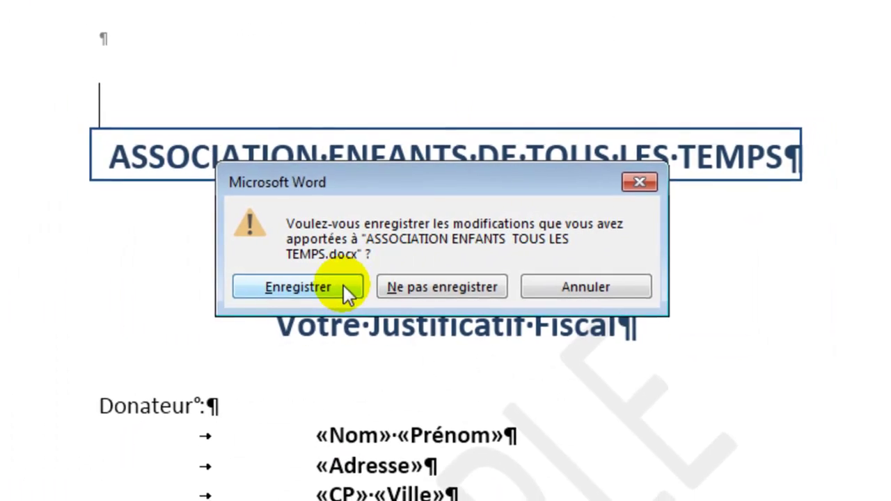
left_click(341, 287)
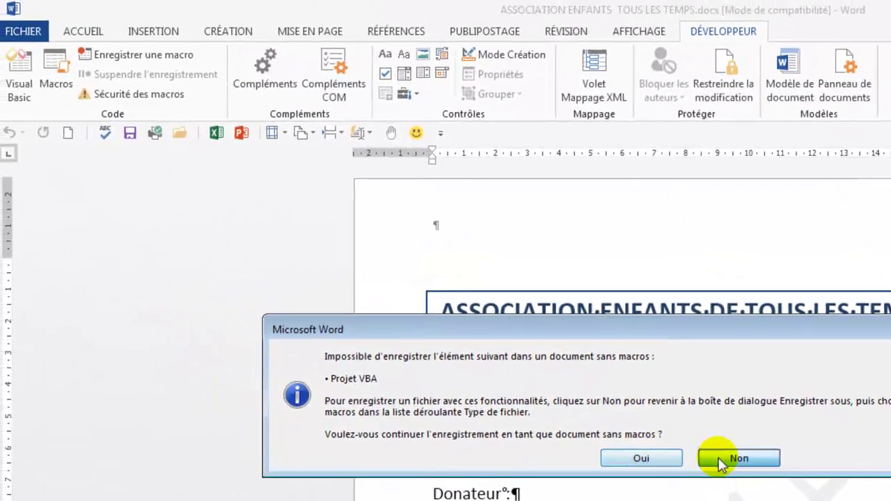
left_click(713, 449)
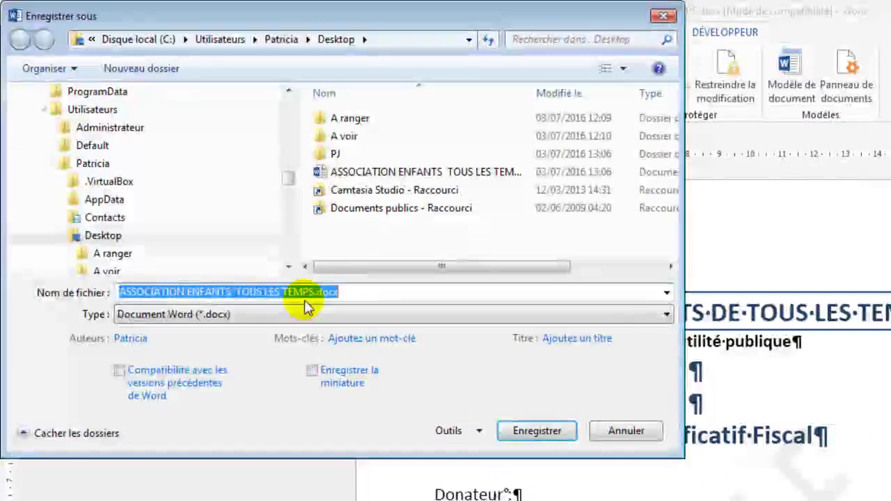
left_click(254, 313)
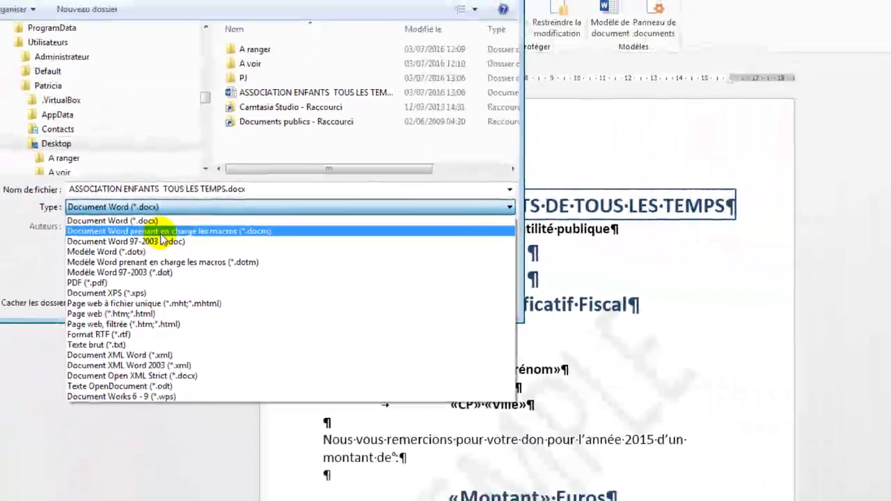
left_click(160, 232)
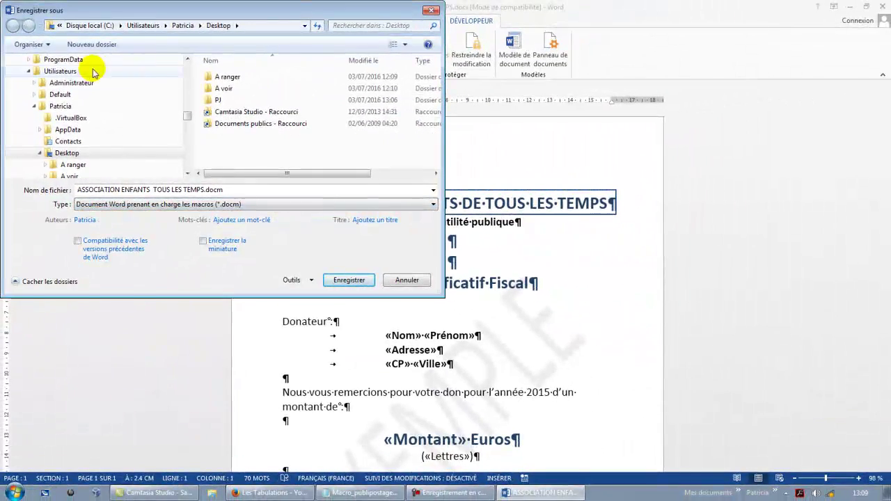
scroll(186, 115, "up", 1)
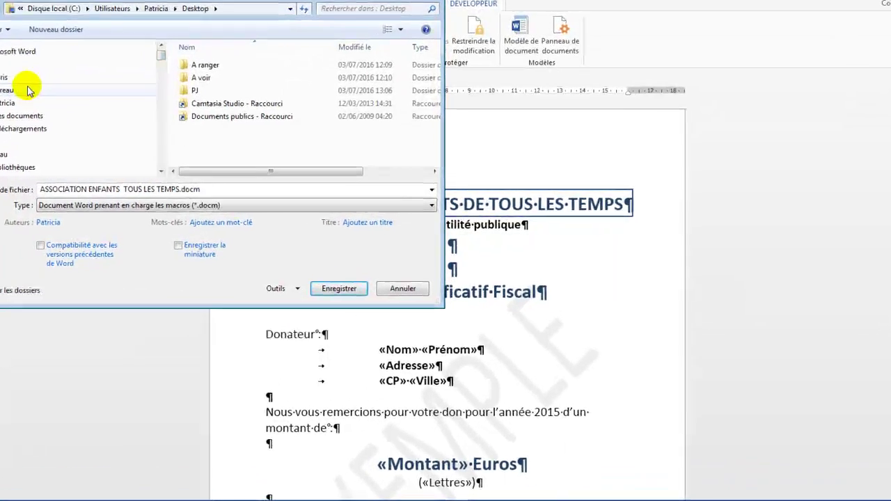
left_click(39, 99)
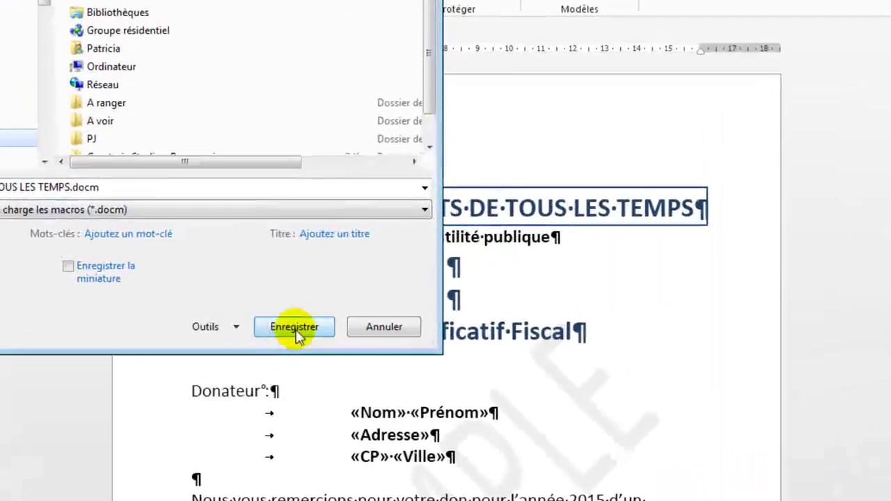
left_click(295, 328)
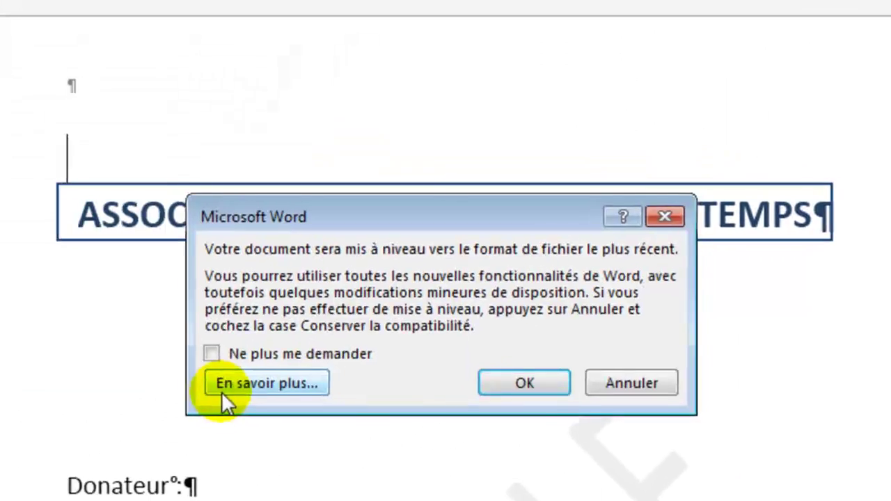
left_click(529, 408)
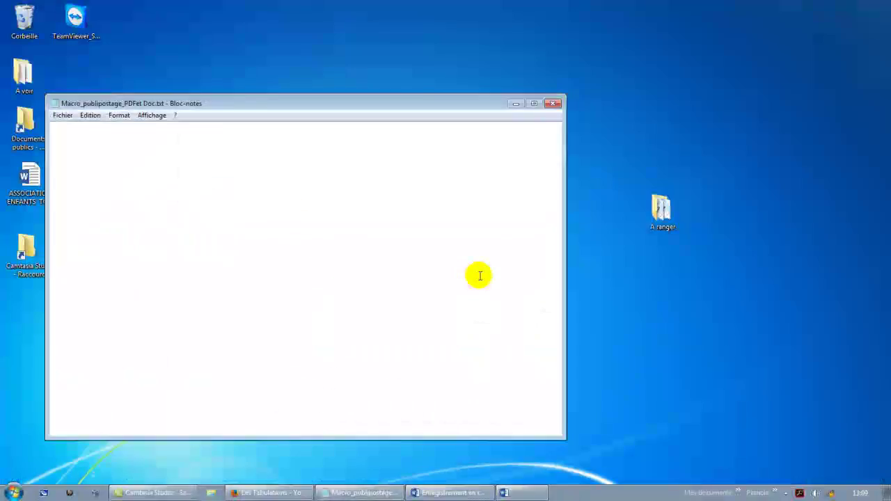
Close the Macro_publipostage text file in Notepad and move the .docm letter to a free area of the desktop
key("ctrl+a")
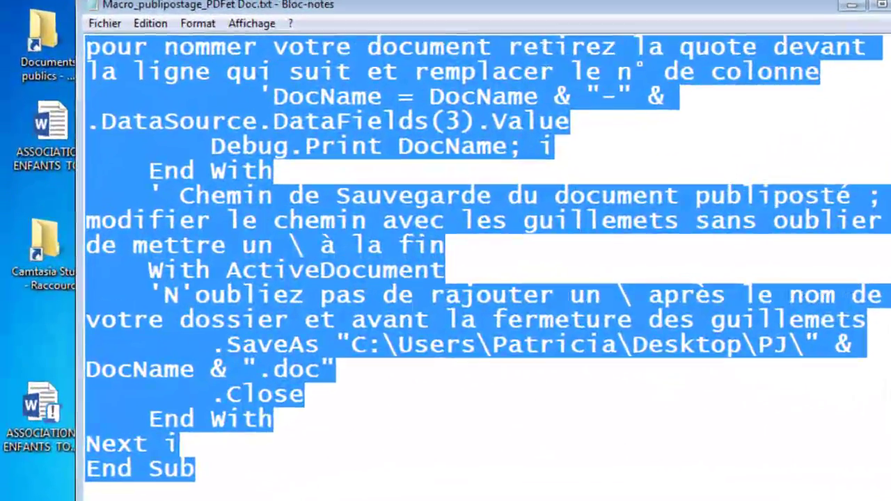
left_click(592, 93)
left_click_drag(57, 432, 308, 265)
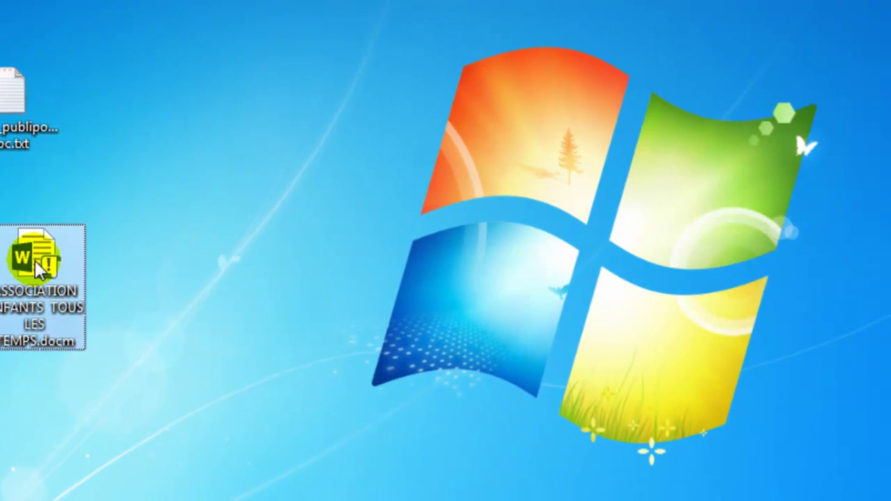
Reopen ASSOCIATION ENFANTS TOUS LES TEMPS.docm with its recipient data and check its macros in the Visual Basic editor
double_click(34, 260)
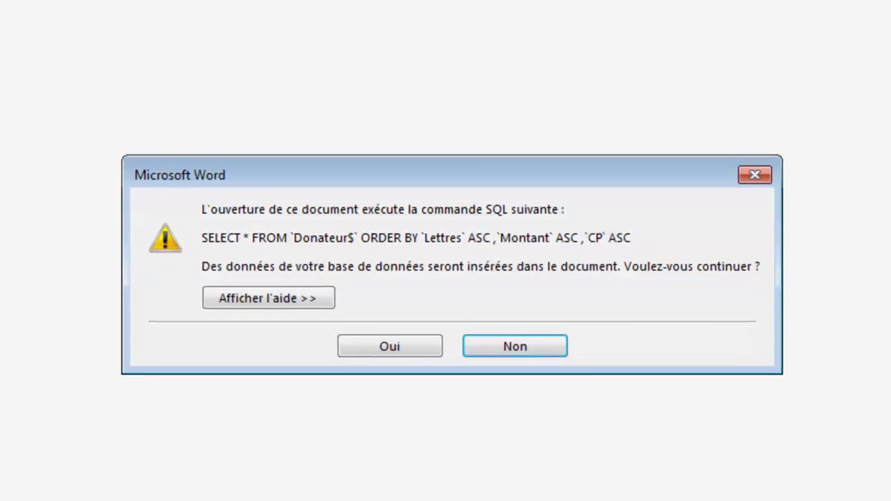
left_click(355, 346)
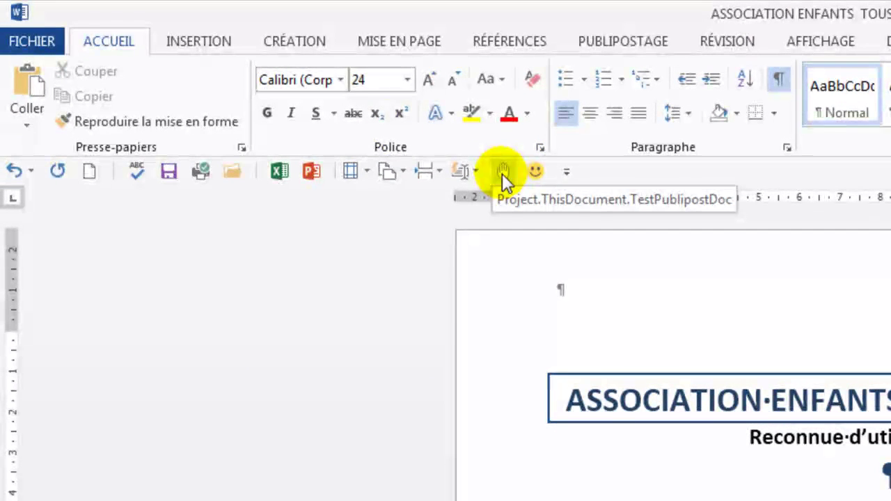
left_click(882, 41)
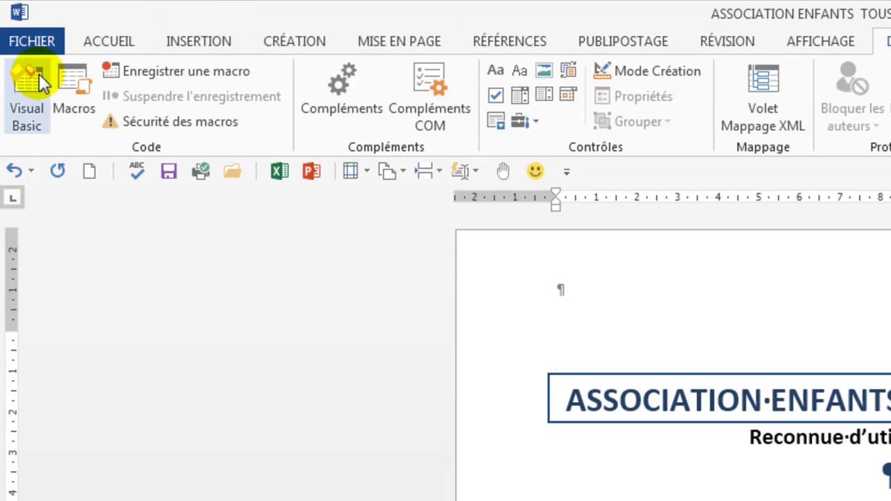
left_click(30, 80)
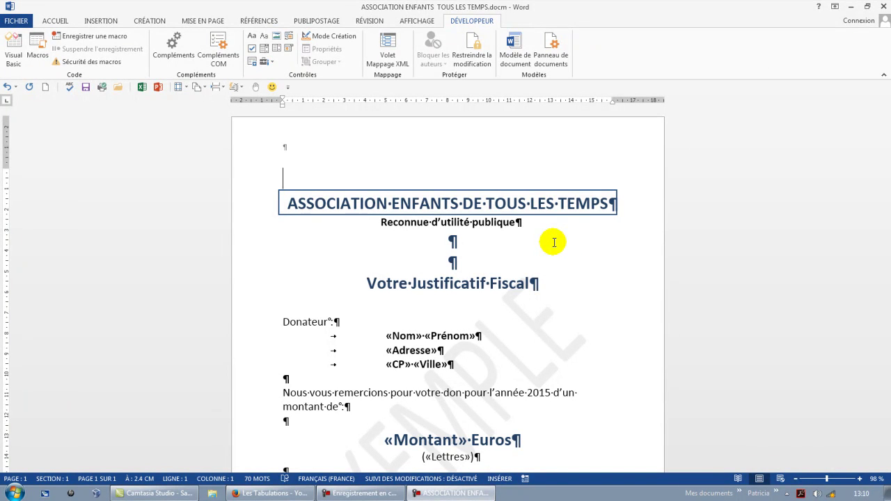
Close the .docm letter and save its changes
left_click(883, 7)
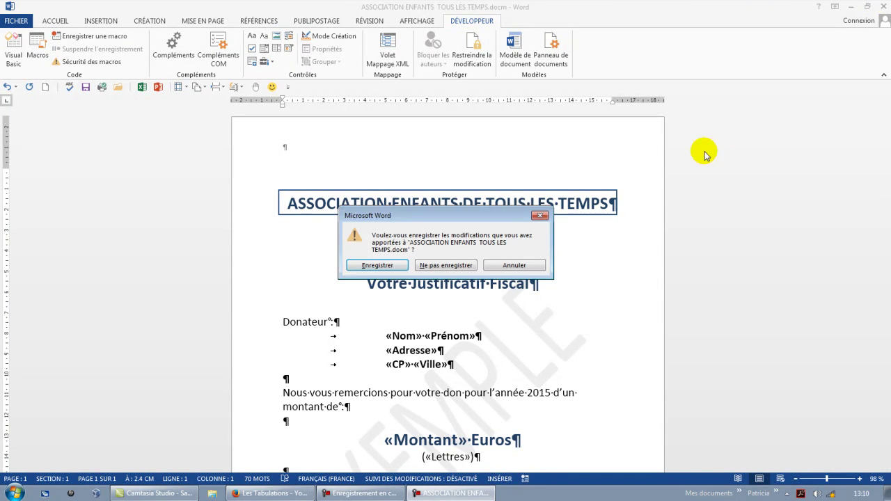
left_click(377, 265)
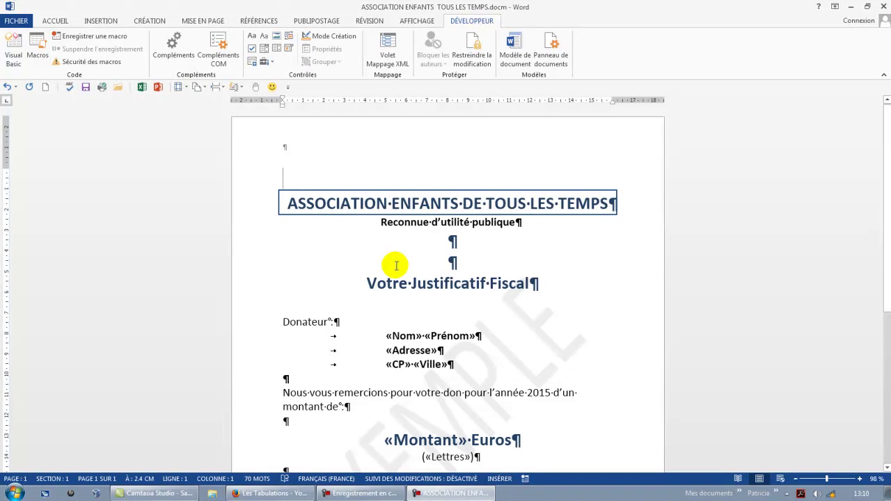
Start Word 2013 and create a new blank document
left_click(13, 492)
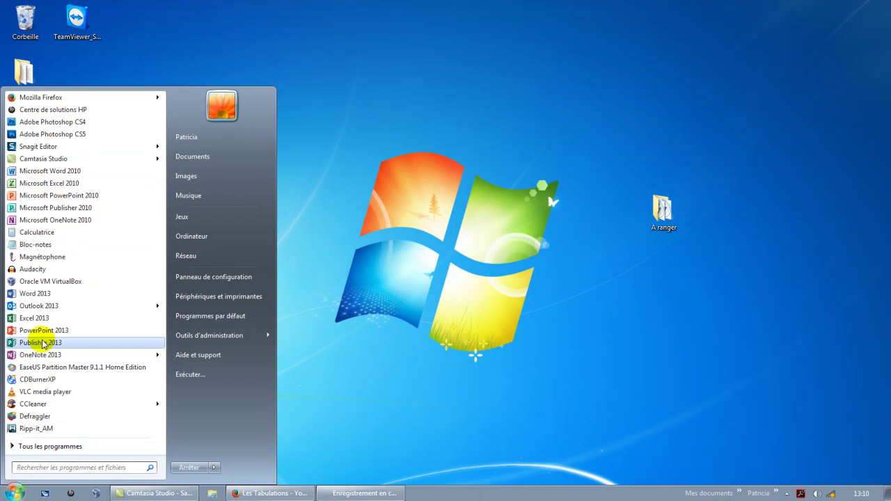
left_click(42, 295)
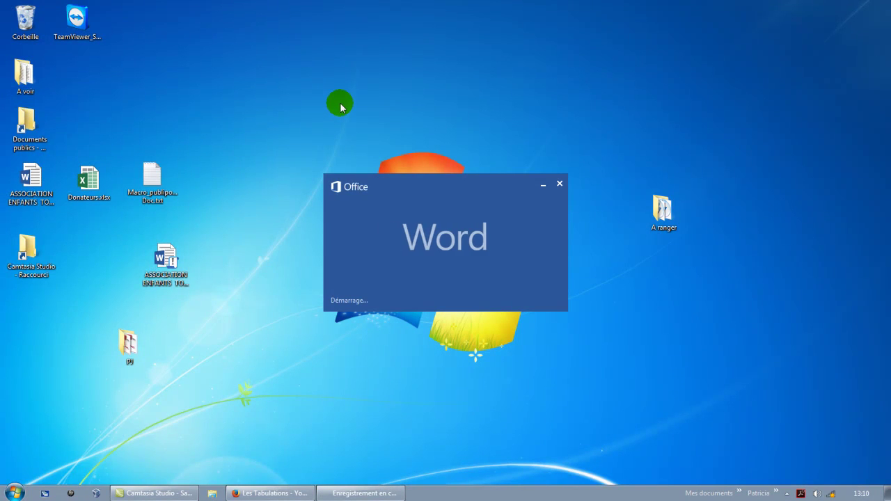
left_click(294, 143)
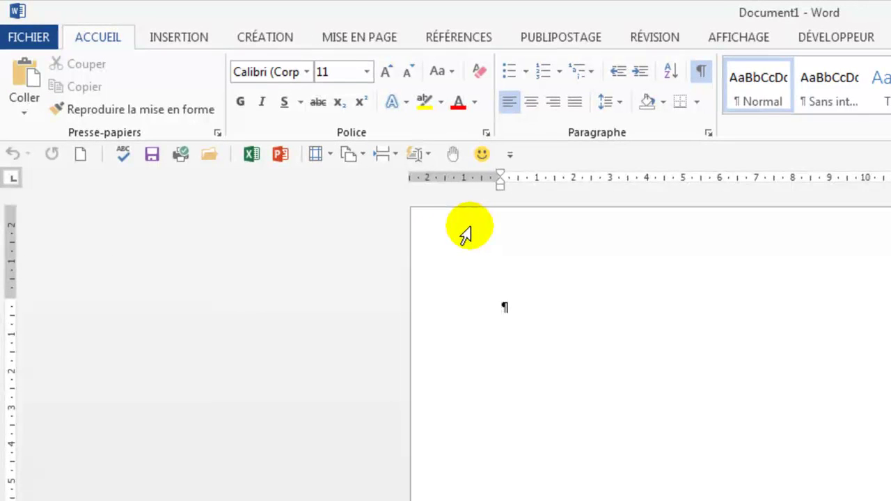
Set the document up as an e-mail merge and write the lines "Voici votre justificatif", "En vous remerciant." and "Le trésorier."
left_click(585, 34)
left_click(207, 107)
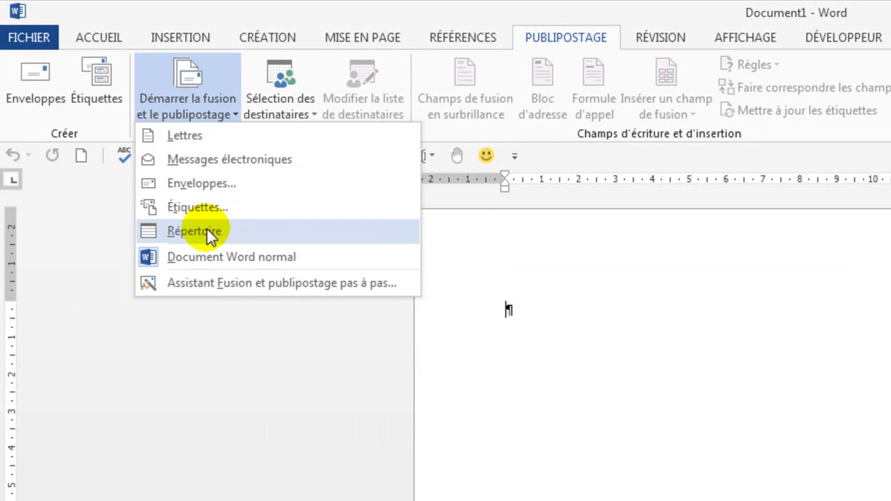
left_click(216, 161)
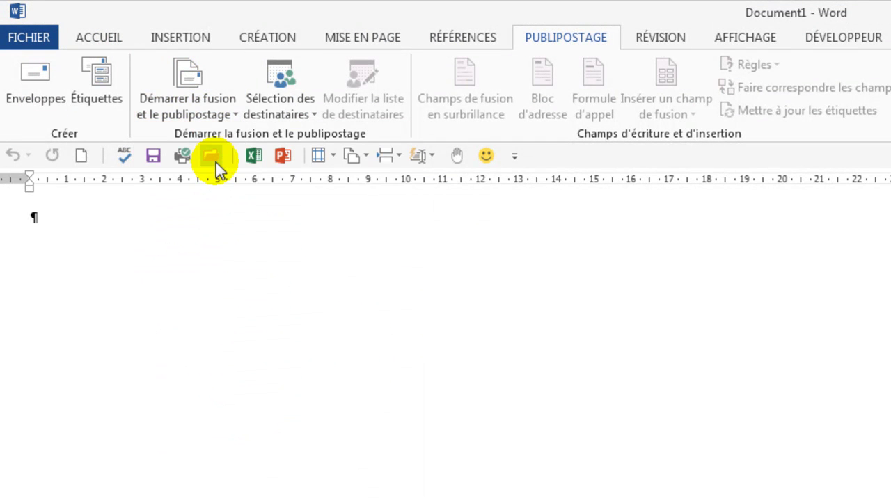
type("Voici votre justificatif")
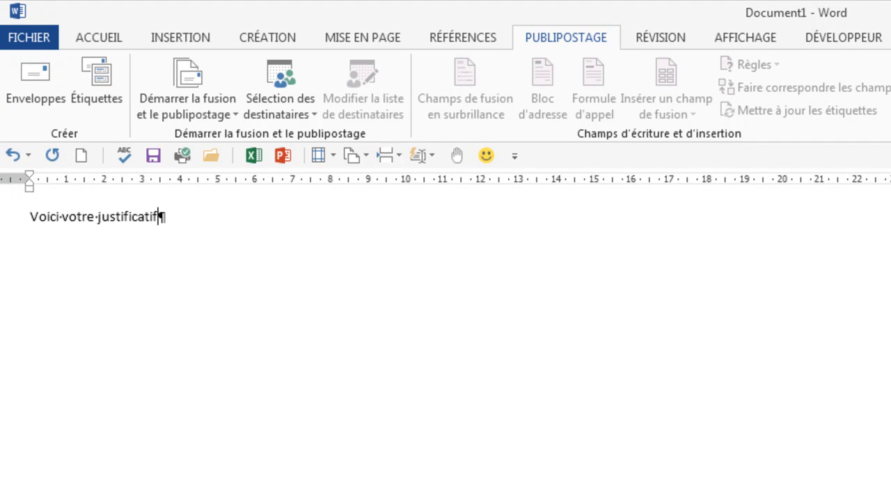
type("ous remerciant.")
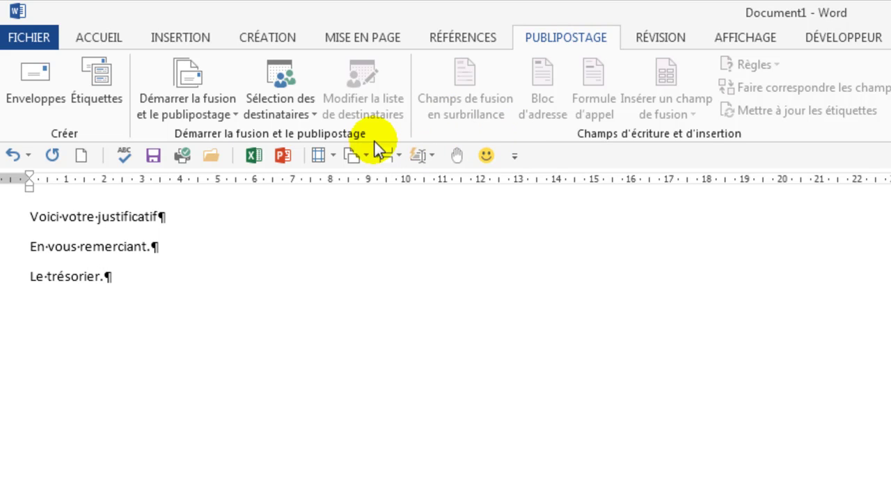
Try to select the merge recipients from the Outlook contacts, closing the profile choice
left_click(293, 108)
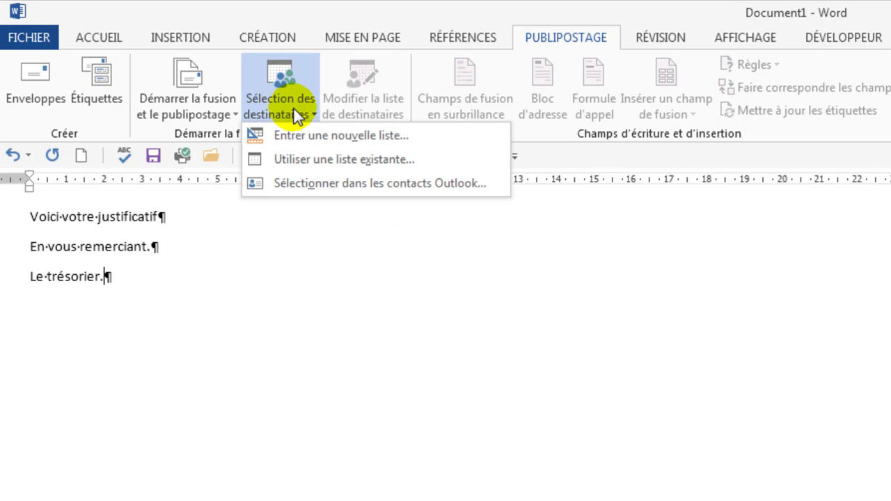
left_click(313, 176)
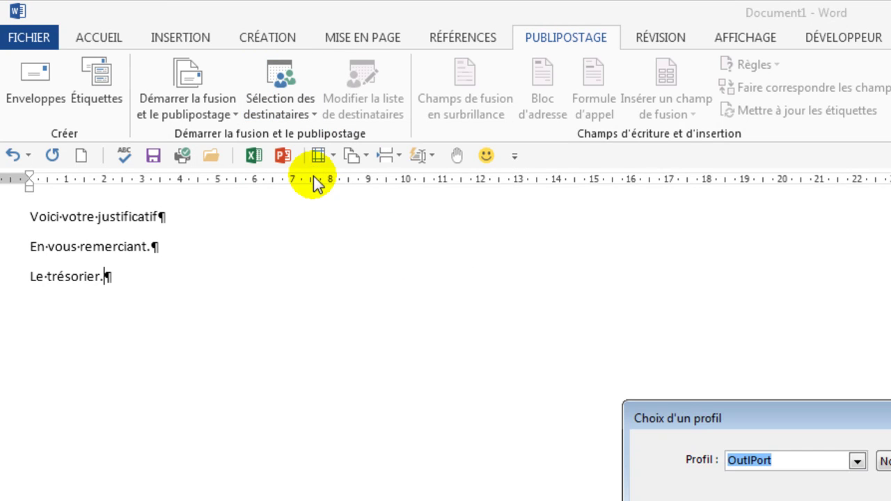
left_click(772, 497)
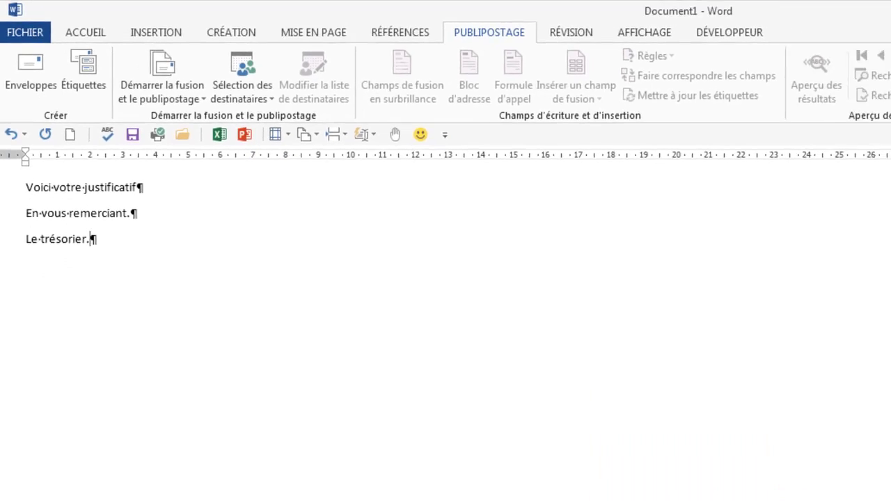
Switch to Outlook 2013 and display the Contacts folder in the full folder list
left_click(15, 493)
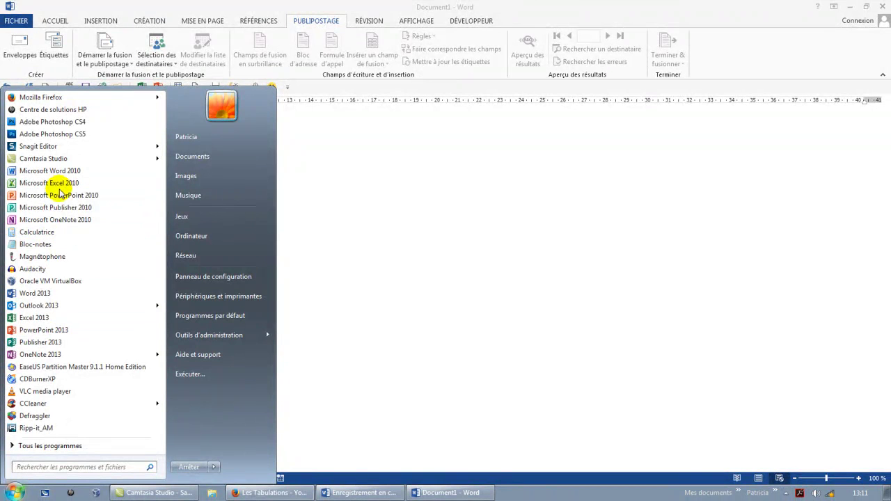
left_click(45, 310)
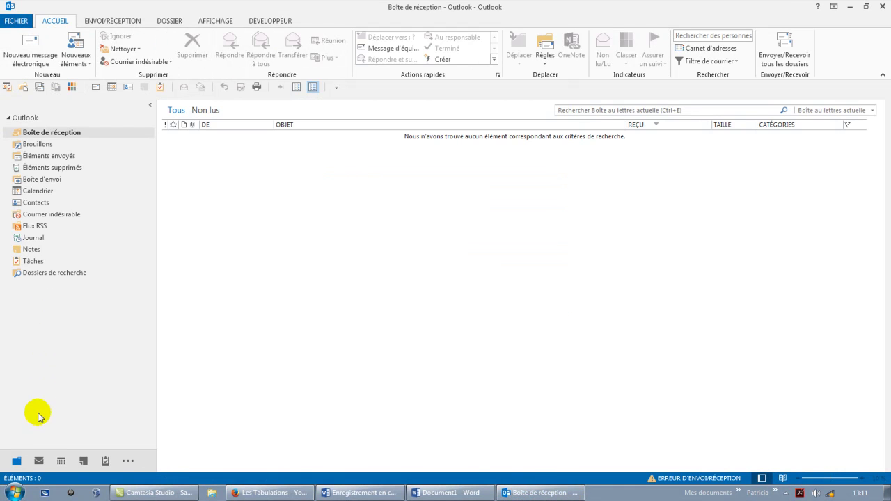
left_click(39, 461)
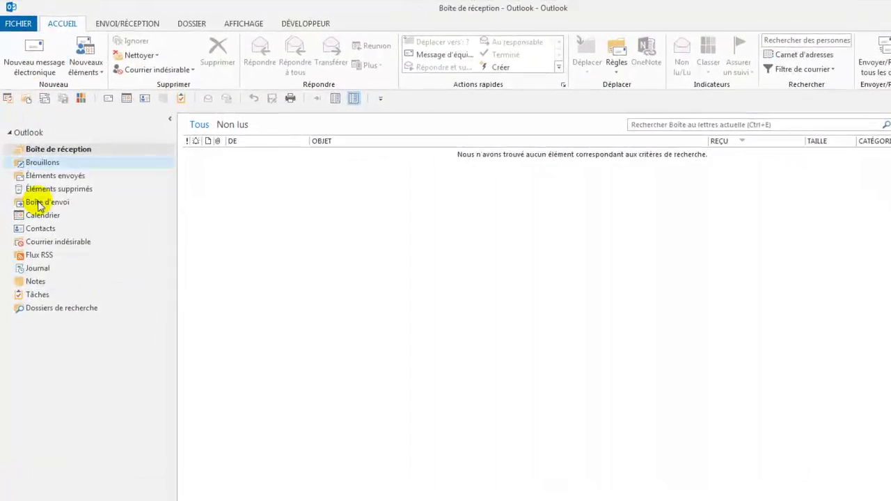
left_click(45, 217)
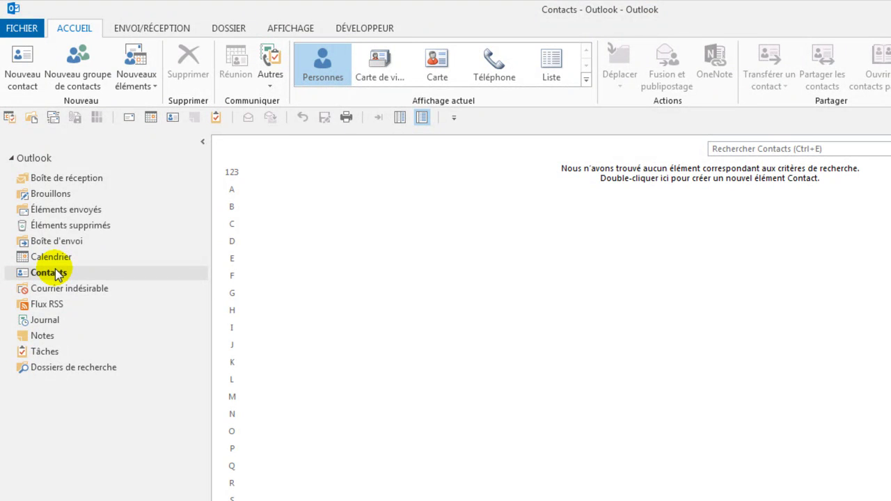
Create a contact-items subfolder named Donateurs inside the Contacts folder
right_click(59, 273)
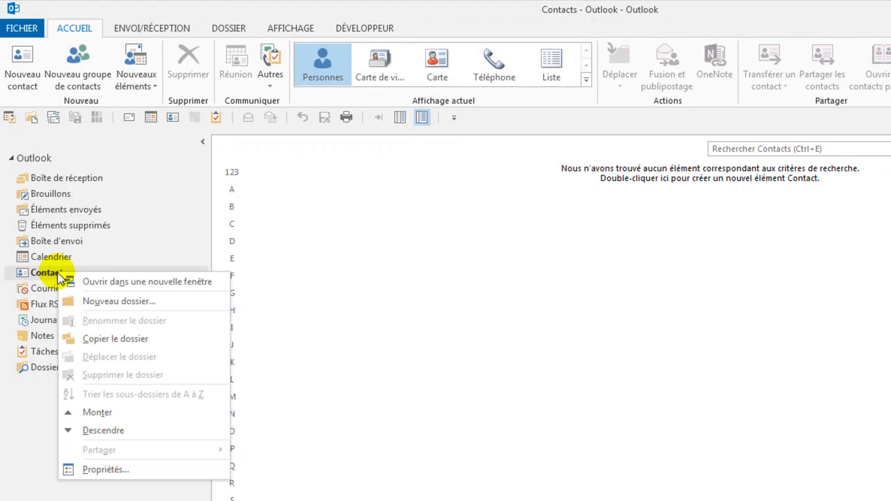
left_click(80, 301)
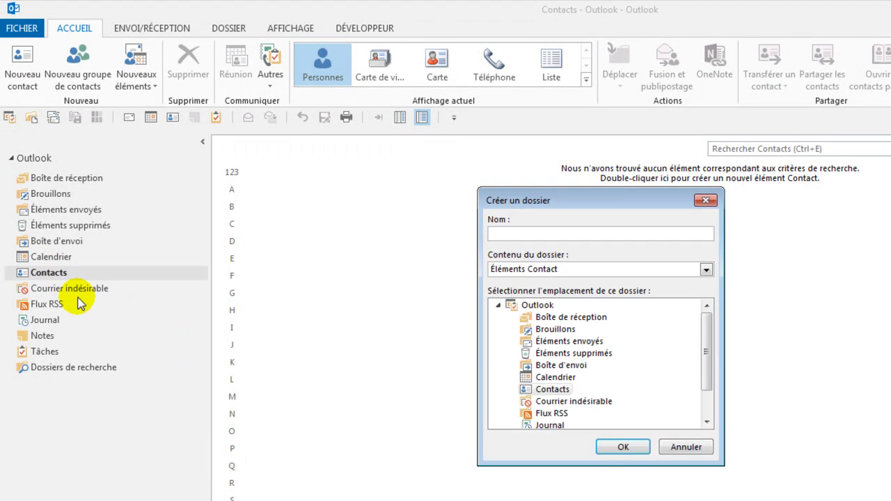
type("Donateurs")
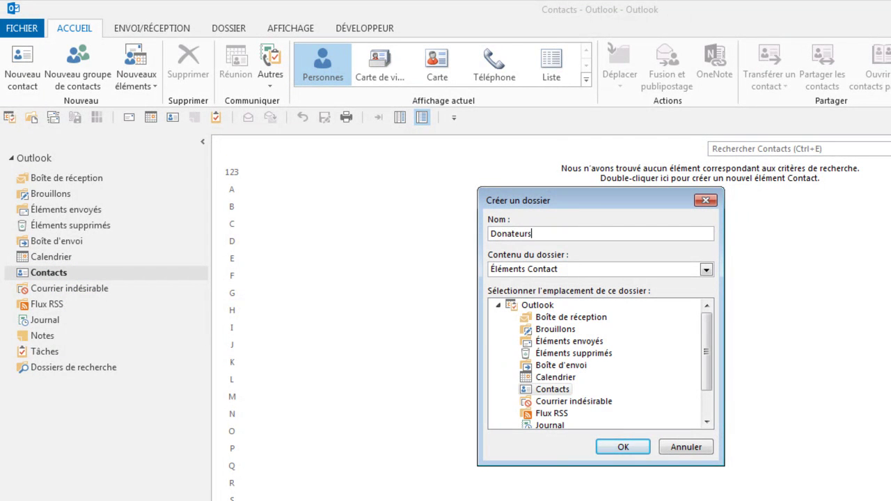
left_click(622, 447)
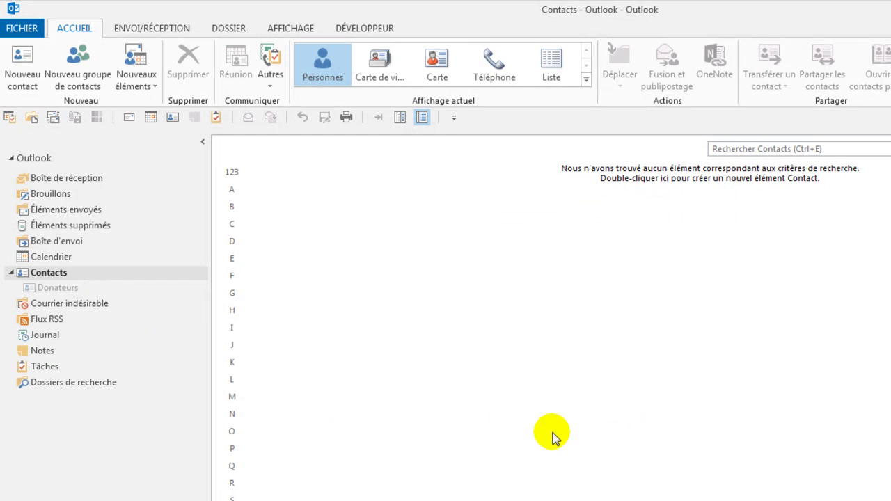
Check in the Donateurs folder's properties that it is offered as an e-mail address book, and confirm the properties
right_click(66, 289)
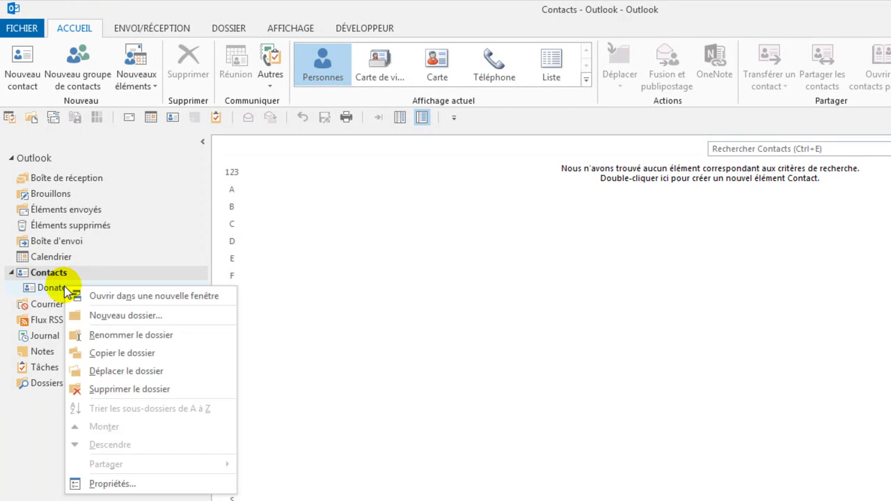
left_click(80, 484)
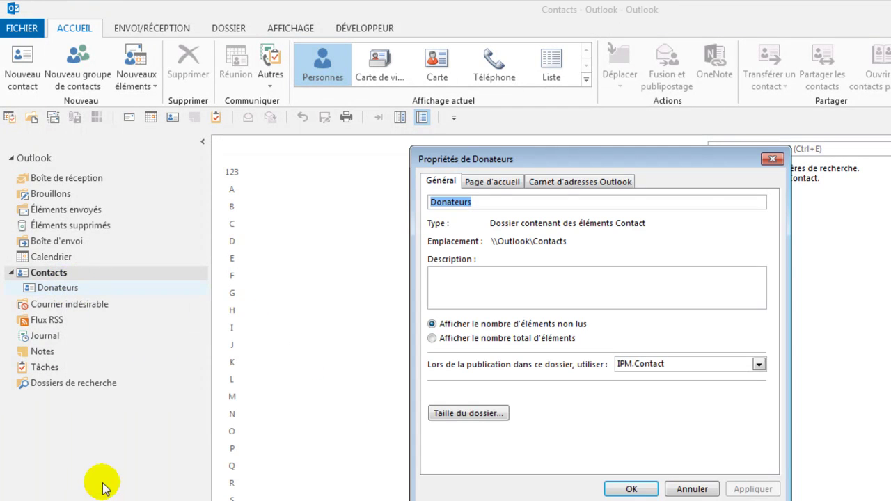
left_click(571, 181)
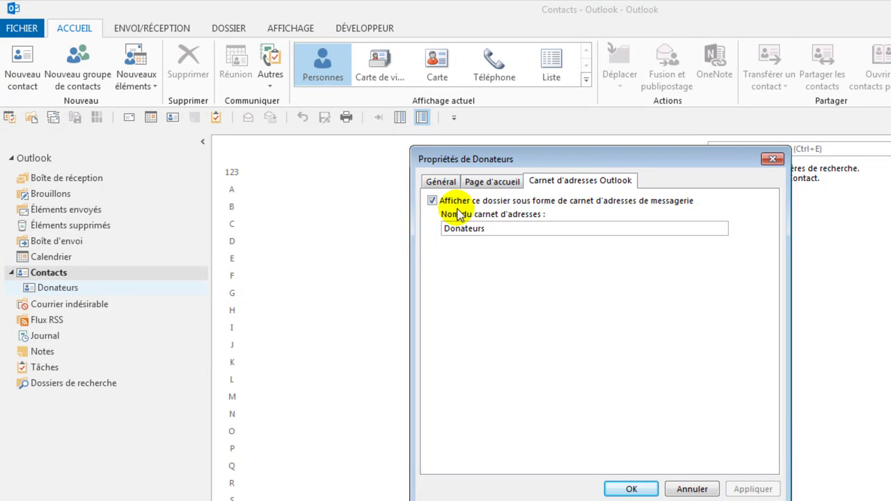
left_click(640, 487)
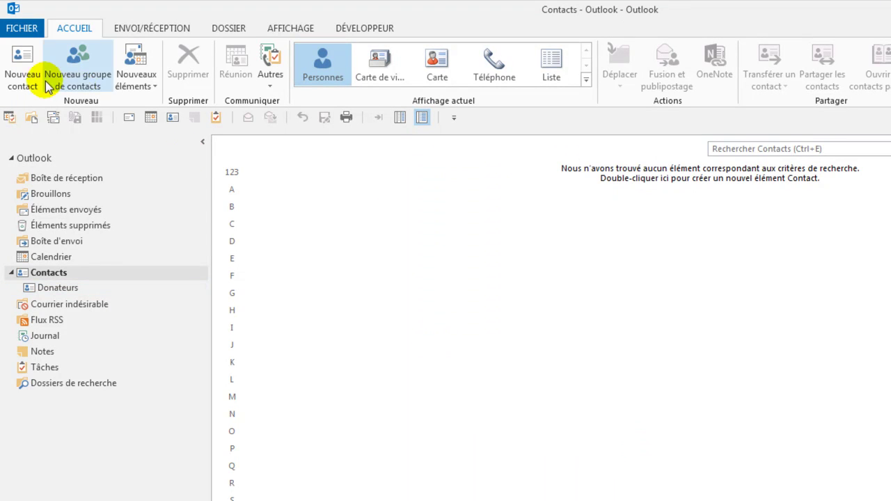
Check the address books offered for a new message's recipients, close the message unsent and display the Donateurs contact folder
left_click(86, 182)
left_click(17, 62)
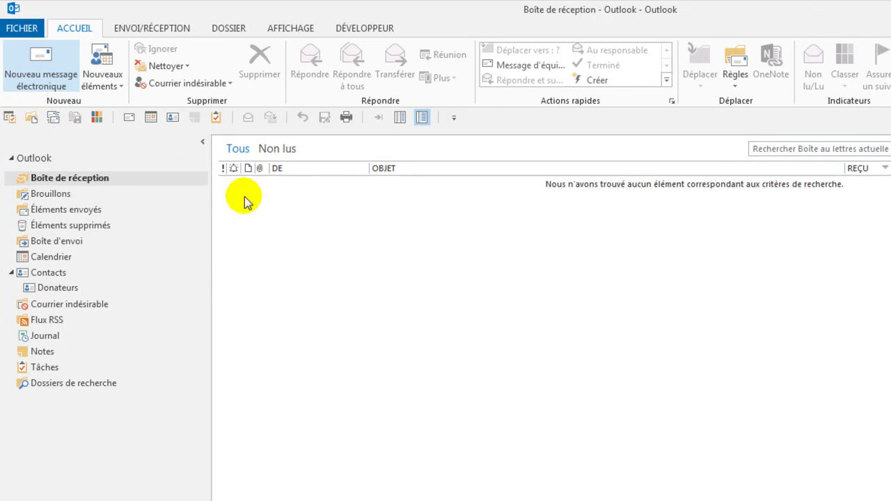
left_click(148, 188)
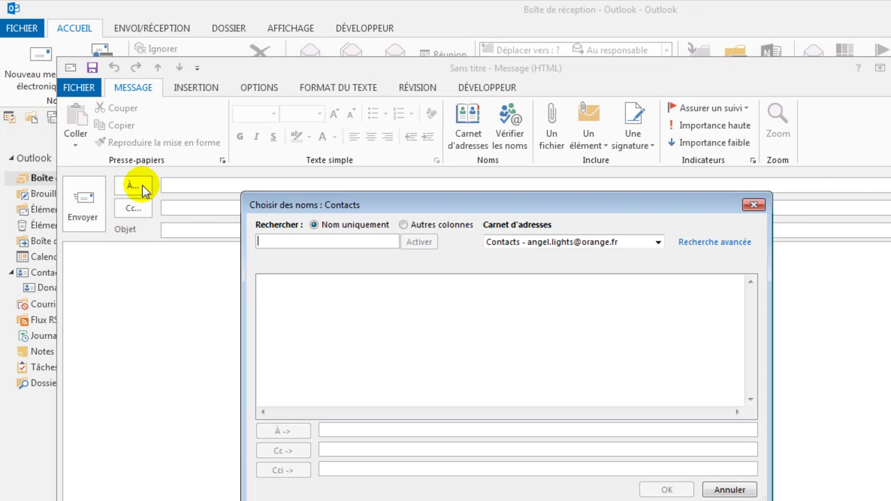
left_click(597, 242)
left_click(575, 273)
left_click(759, 206)
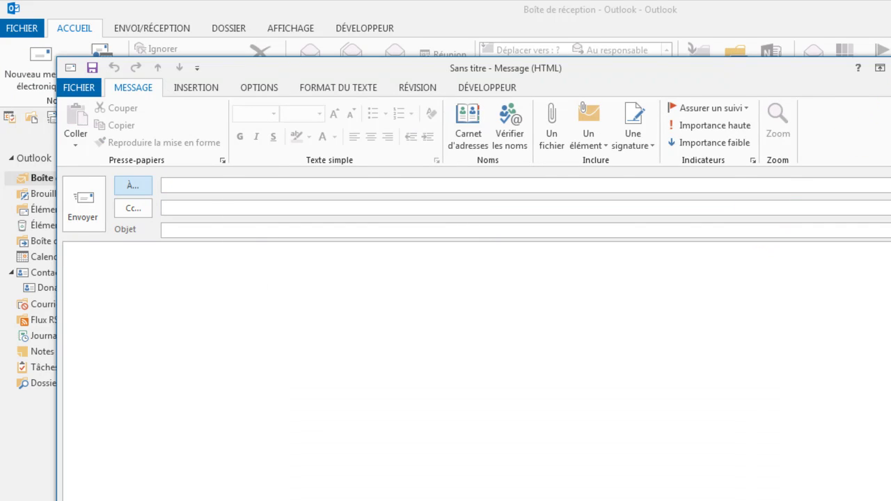
key("Escape")
left_click(88, 290)
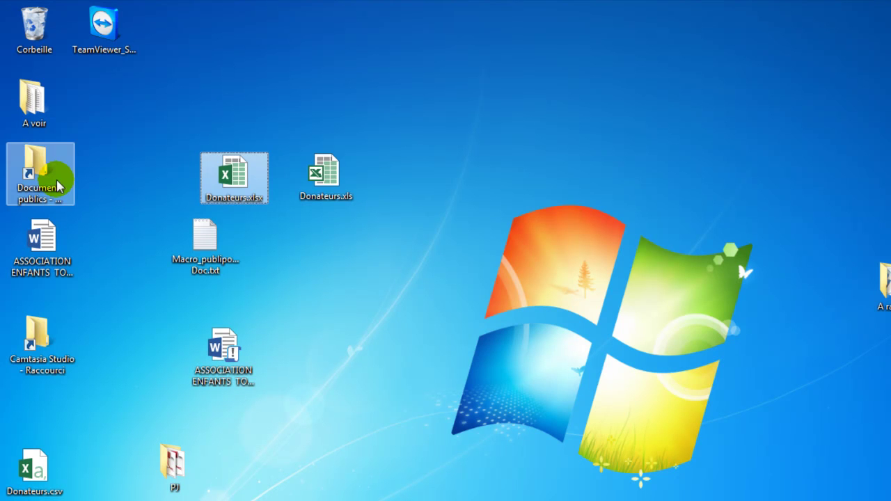
Open Donateurs.xlsx from the desktop in Excel and save it there as the Excel 97-2003 workbook Donateurs.xls, replacing the existing copy
double_click(239, 189)
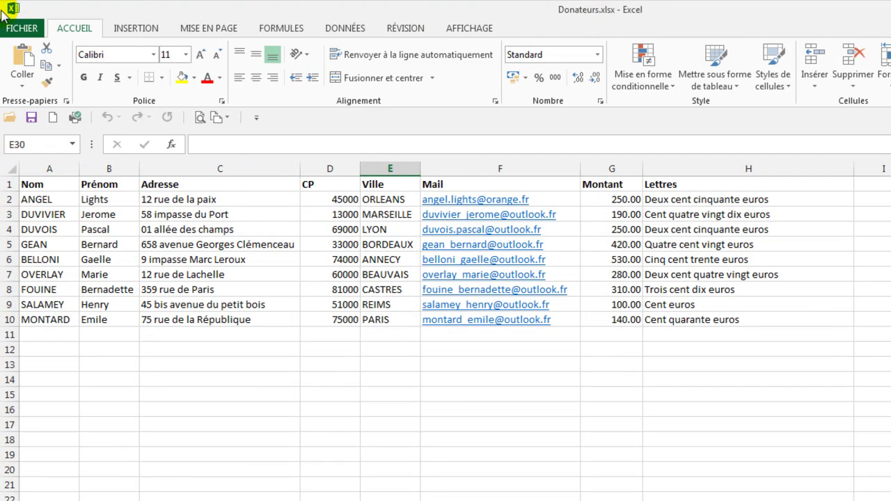
left_click(22, 28)
left_click(72, 180)
left_click(416, 161)
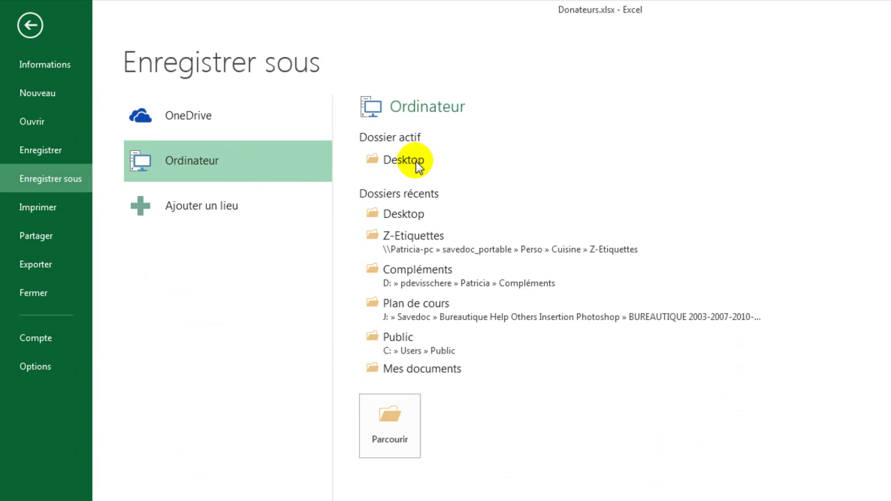
left_click(209, 278)
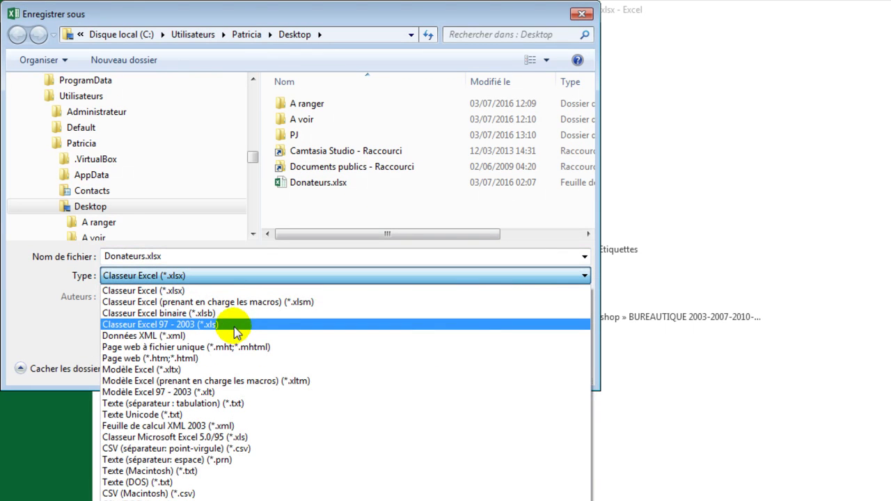
left_click(234, 327)
left_click(480, 369)
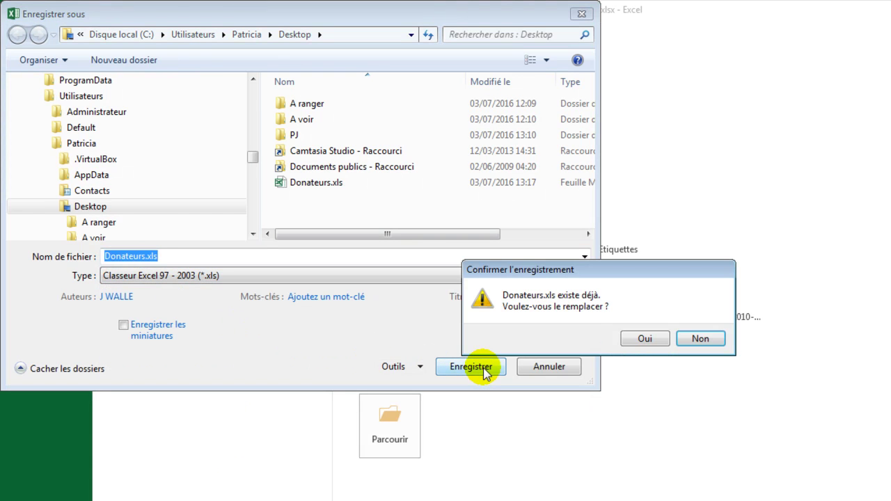
left_click(649, 339)
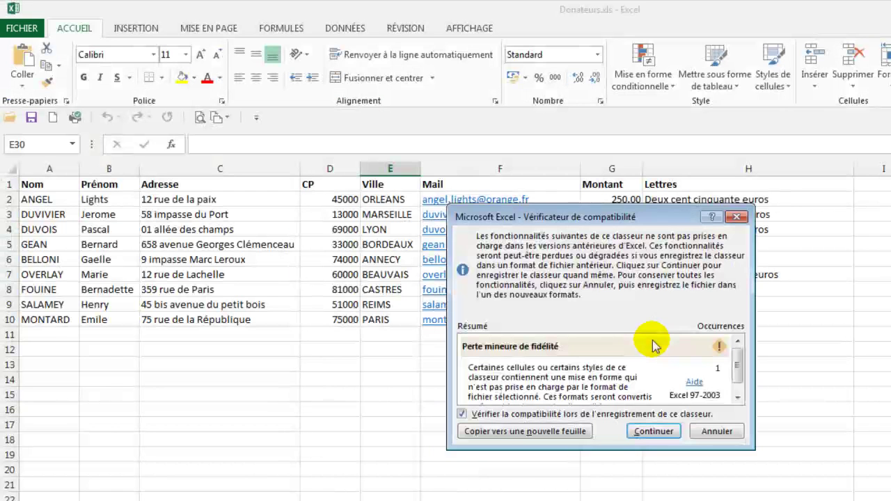
left_click(651, 425)
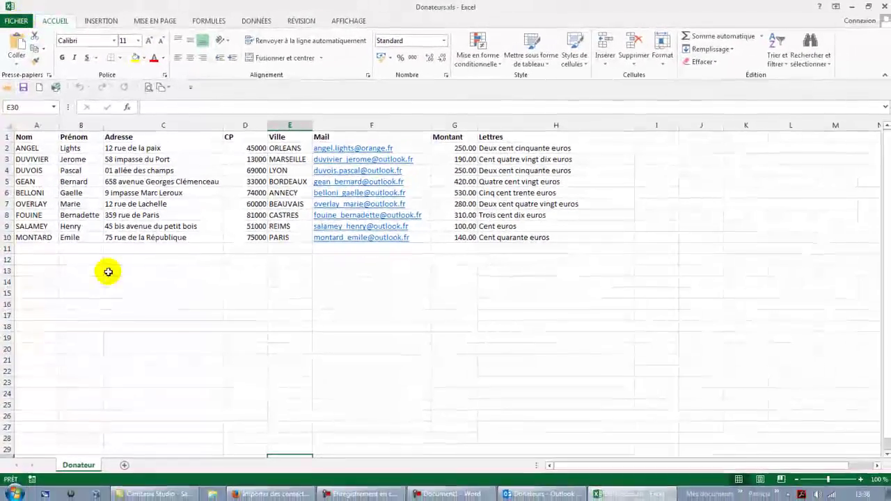
Check in Windows' additional regional number settings that the list separator is a comma, confirm the settings and close the Control Panel
left_click(14, 493)
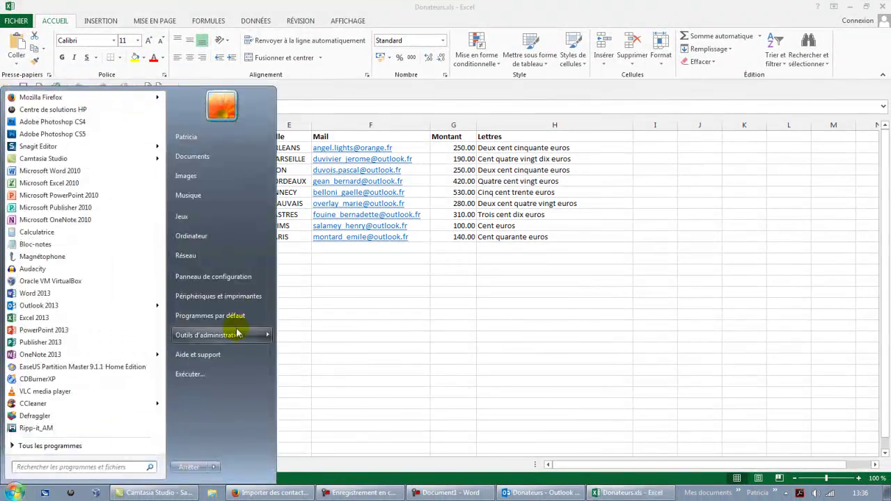
left_click(243, 276)
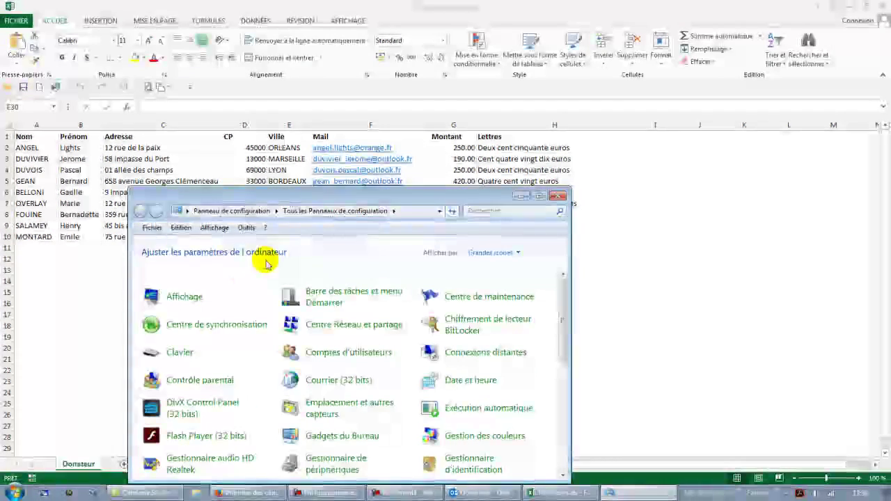
left_click_drag(342, 190, 353, 89)
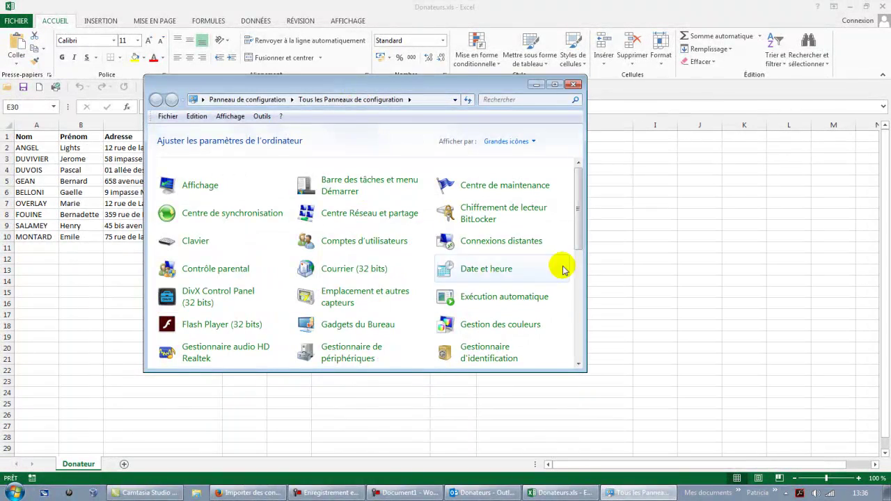
left_click_drag(577, 225, 583, 325)
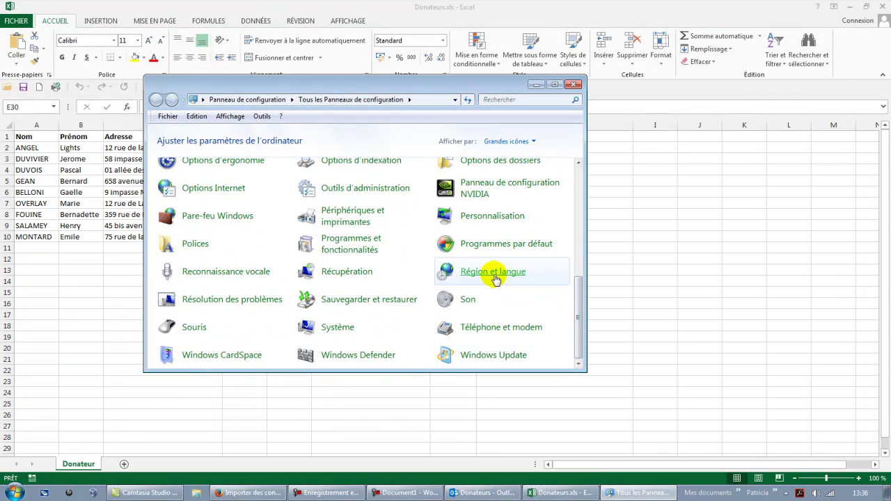
left_click(496, 277)
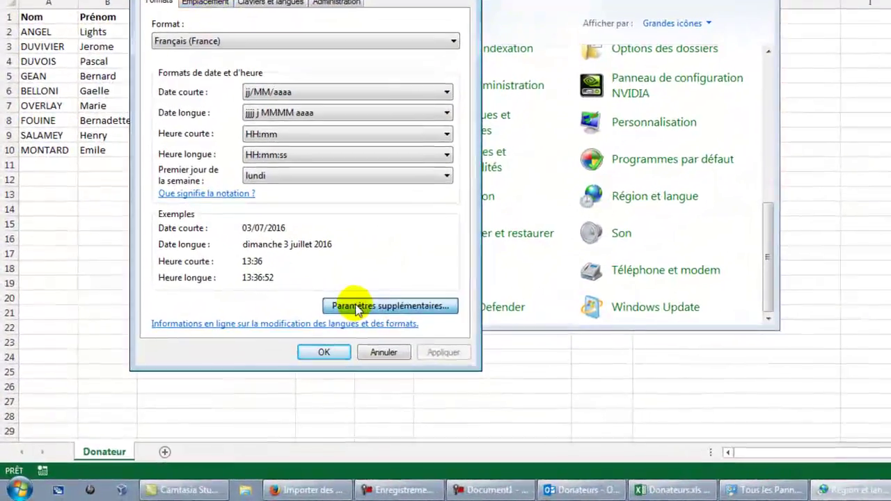
left_click(355, 309)
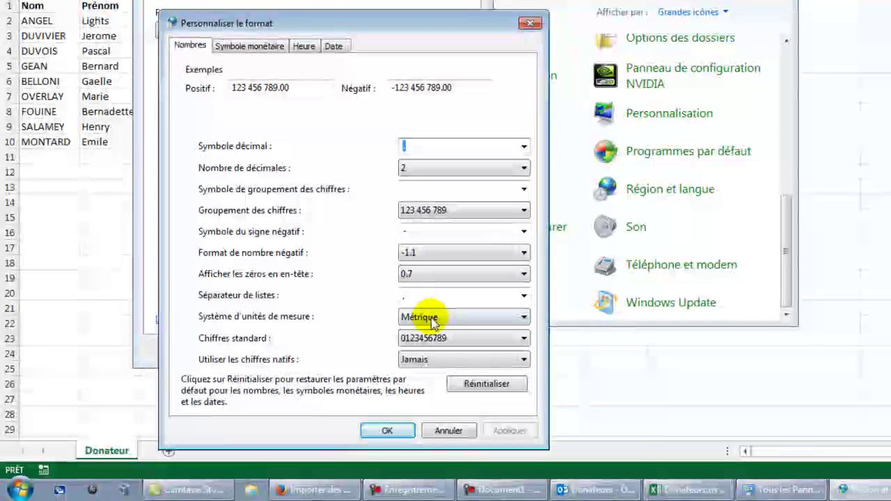
double_click(413, 297)
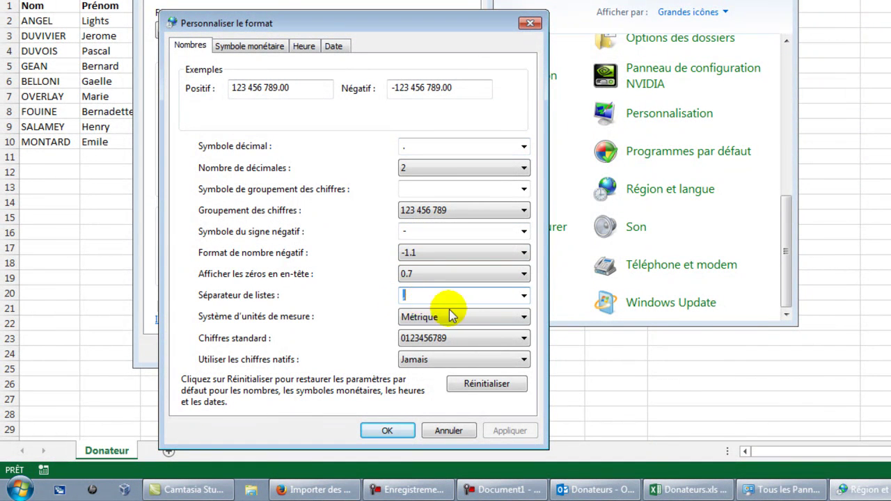
left_click(523, 298)
left_click(523, 298)
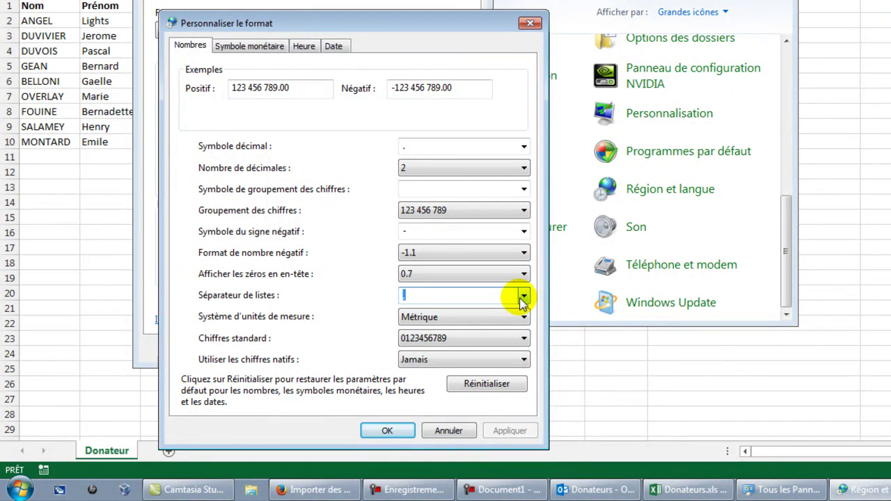
left_click(388, 430)
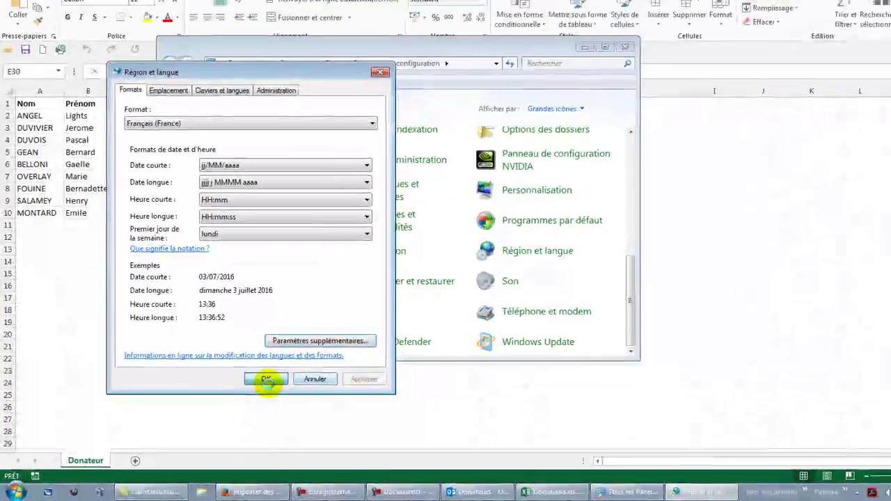
left_click(303, 362)
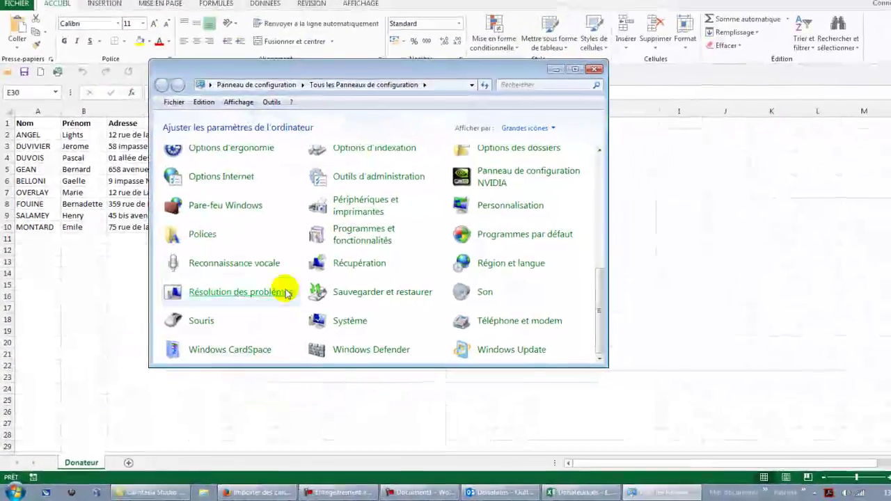
left_click(579, 80)
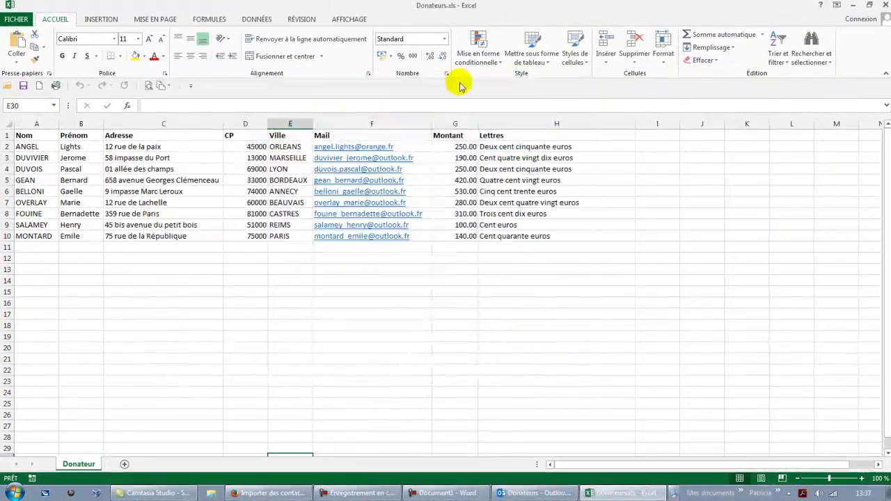
Save the donor workbook on the desktop as Donateurs.csv in CSV (DOS) format, replacing the existing copy
left_click(29, 21)
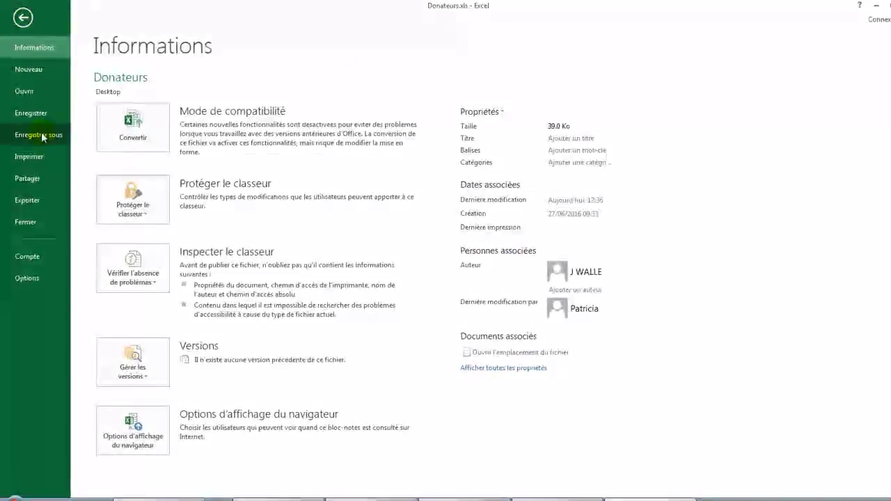
left_click(41, 136)
left_click(304, 124)
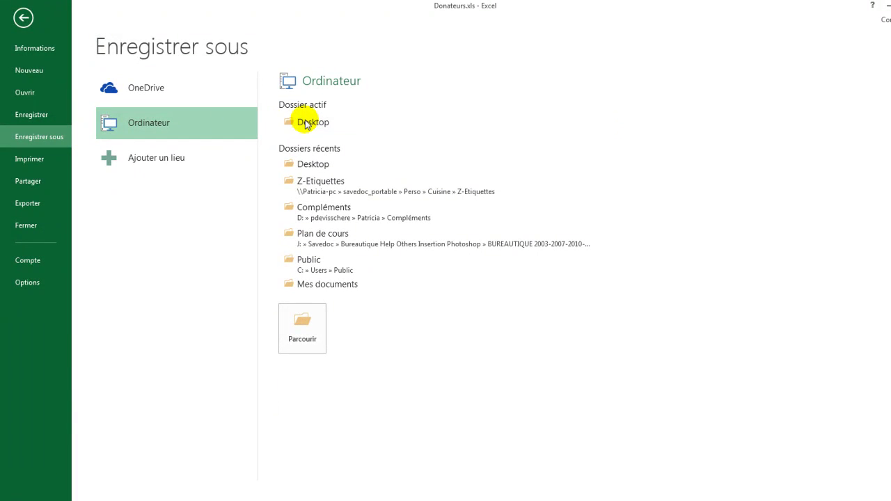
left_click(189, 210)
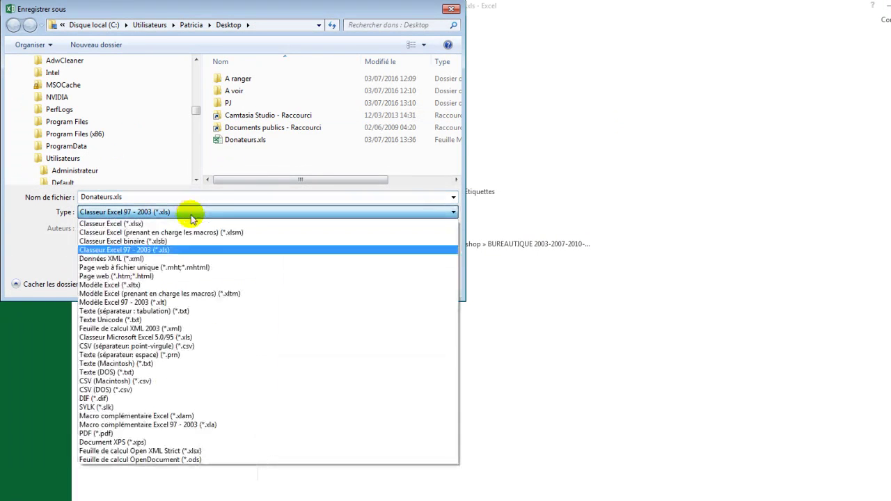
left_click(148, 390)
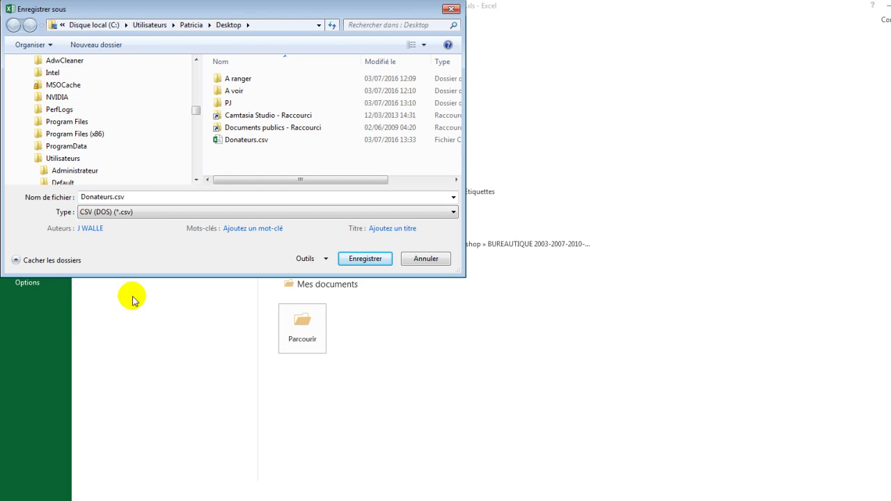
left_click(365, 259)
left_click(499, 261)
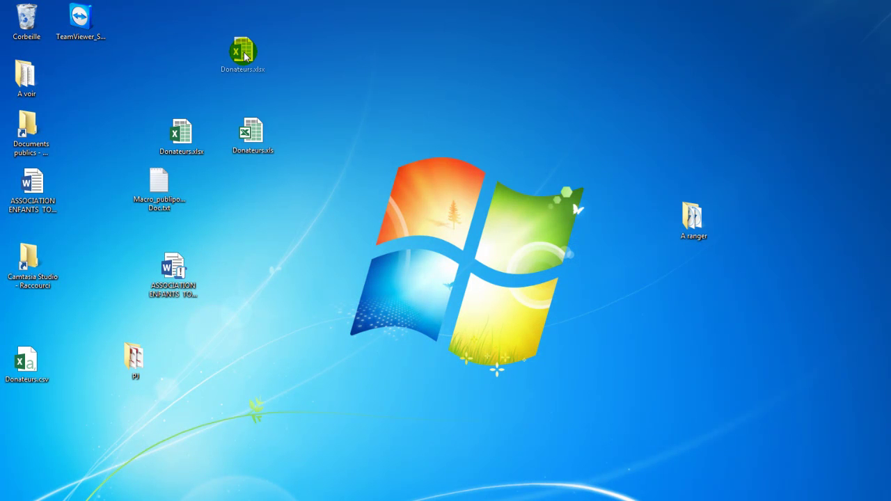
Arrange Donateurs.xlsx, Donateurs.xls and Donateurs.csv in a diagonal row near one another on the desktop
left_click_drag(244, 57, 244, 59)
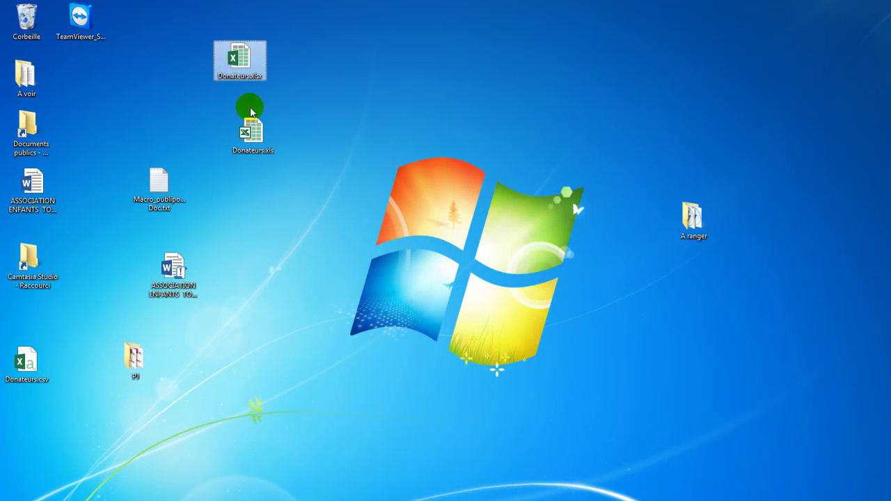
left_click_drag(252, 132, 333, 92)
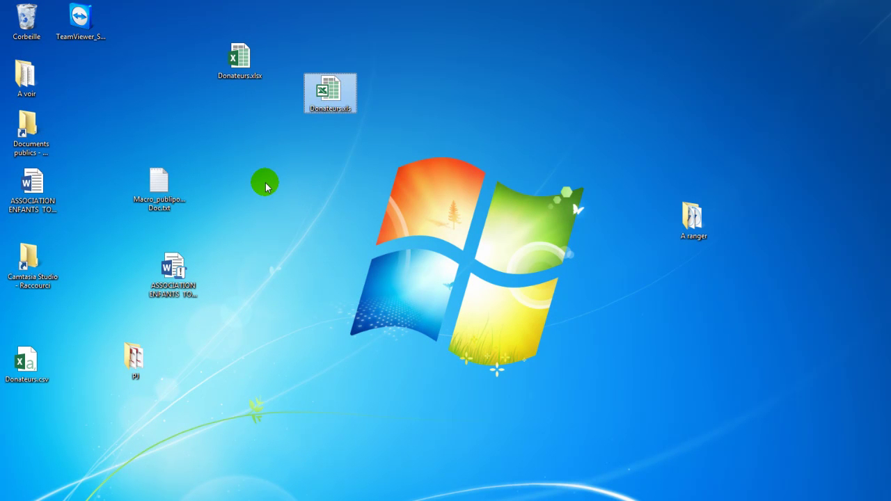
left_click_drag(29, 355, 427, 123)
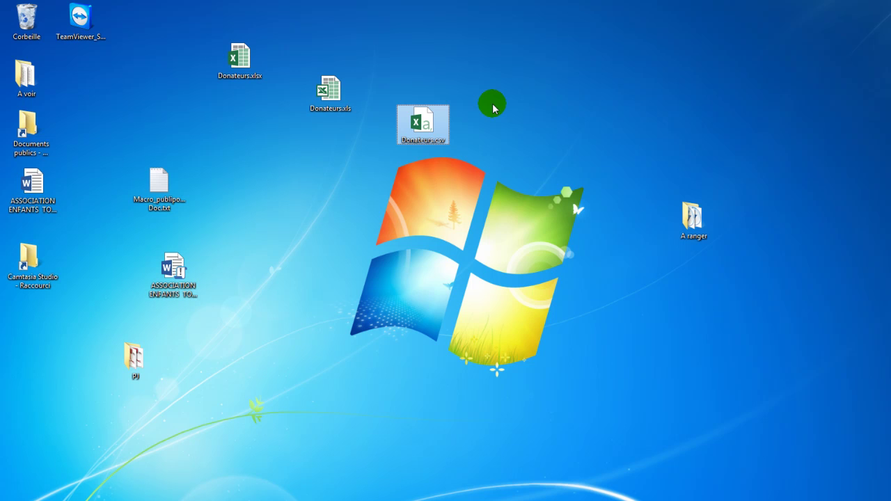
Set the list separator to a semicolon in Windows' additional Region and Language number settings, apply the change and confirm it
left_click(6, 500)
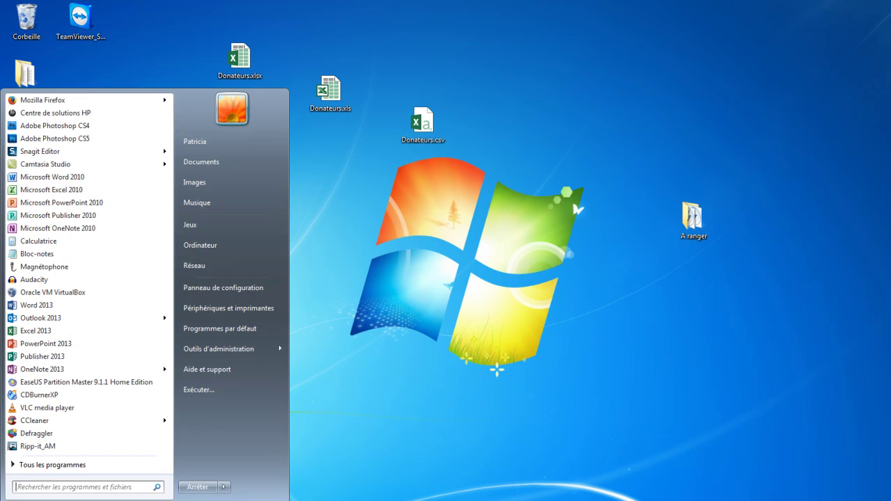
left_click(221, 284)
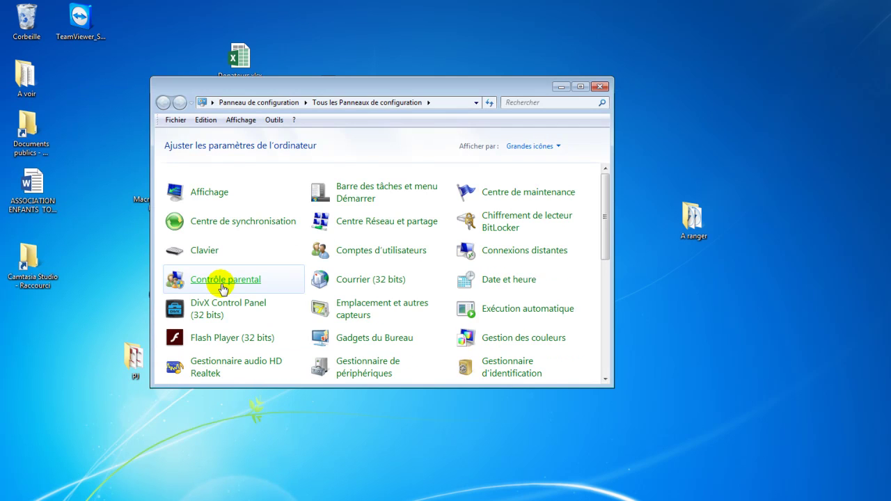
left_click_drag(605, 242, 599, 355)
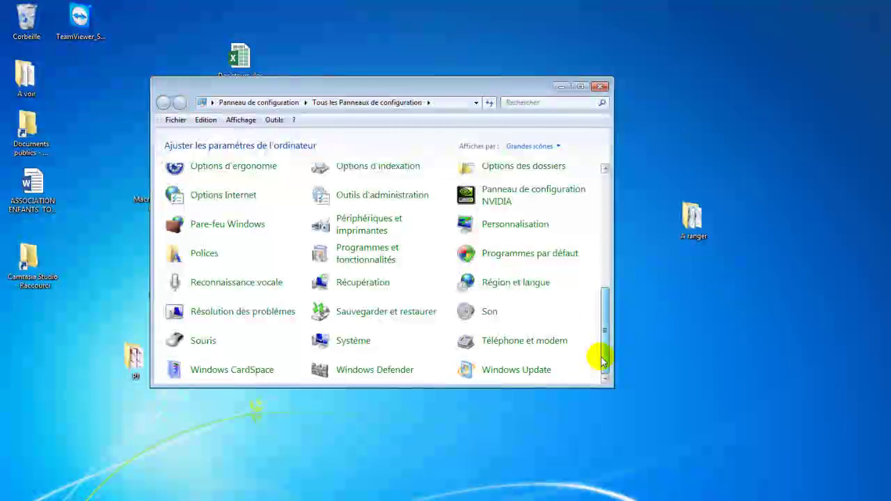
left_click(517, 283)
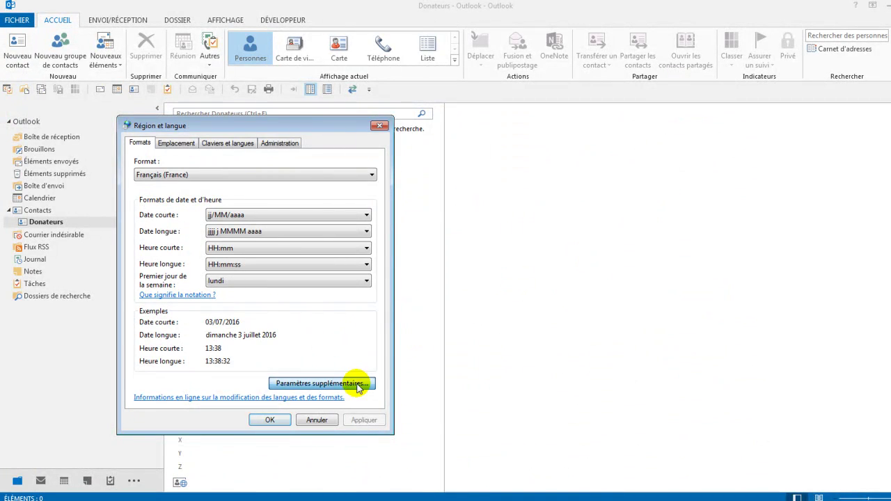
left_click(358, 388)
left_click(394, 381)
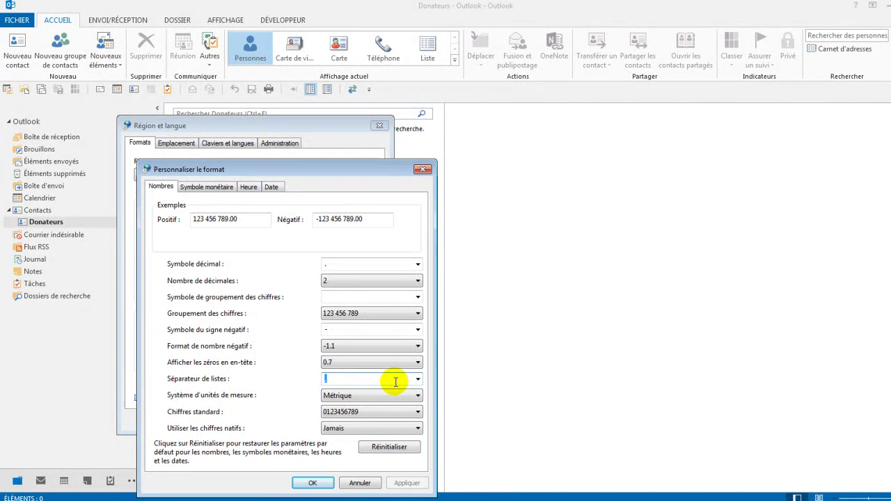
left_click(390, 402)
left_click(406, 483)
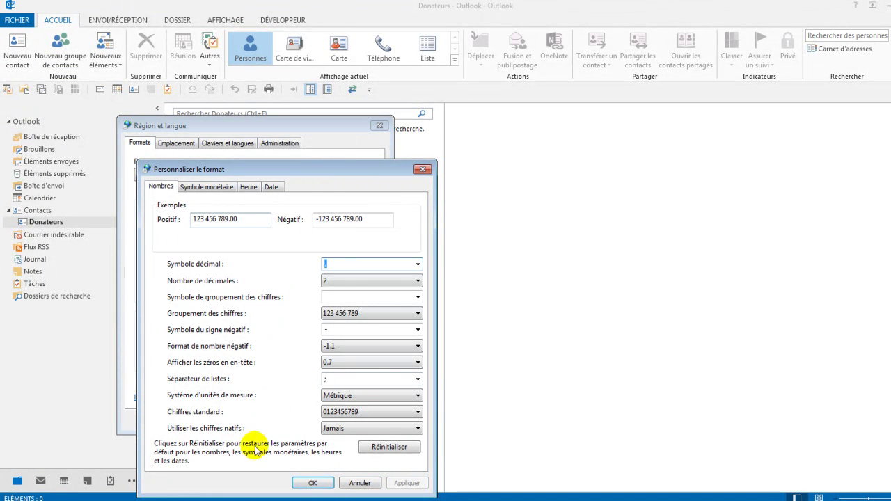
left_click(308, 482)
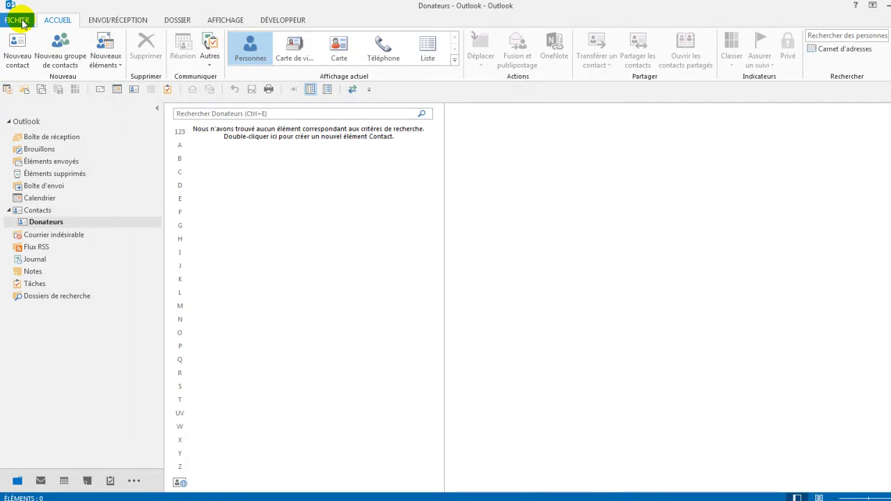
View the import and export assistant available from Outlook's advanced options, and cancel both the assistant and the options
left_click(21, 22)
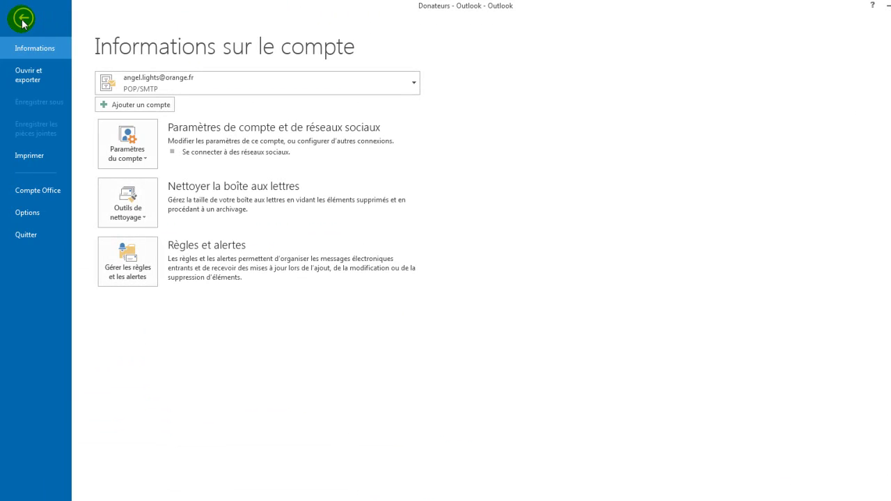
left_click(30, 218)
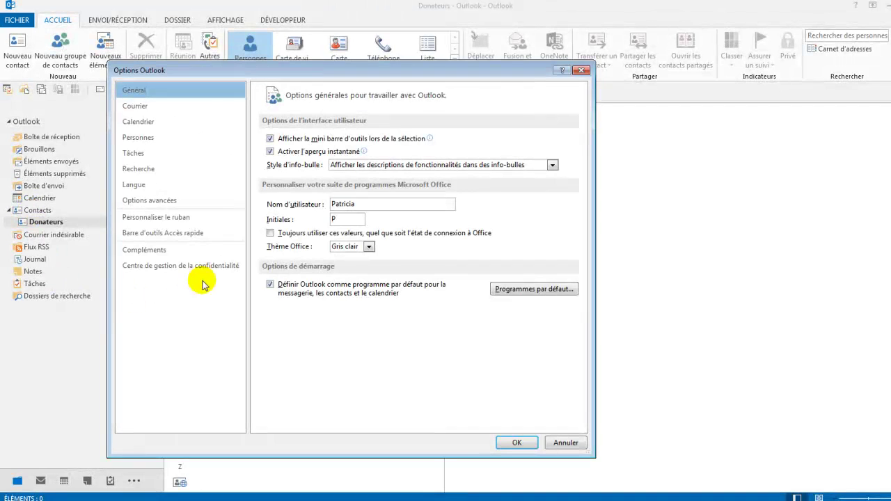
left_click(179, 205)
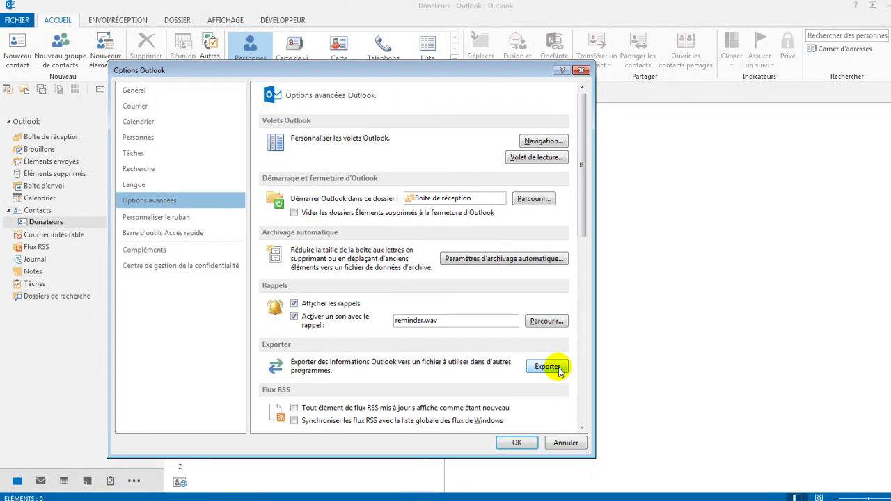
left_click(558, 370)
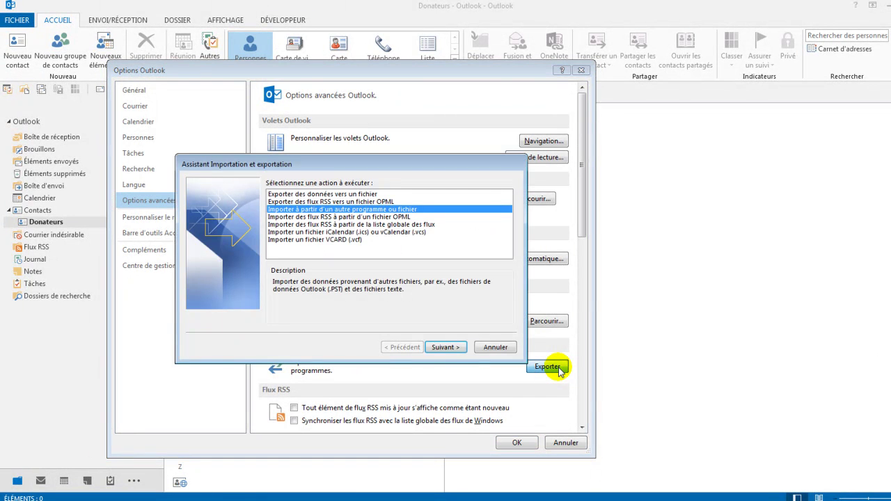
left_click(495, 347)
left_click(566, 444)
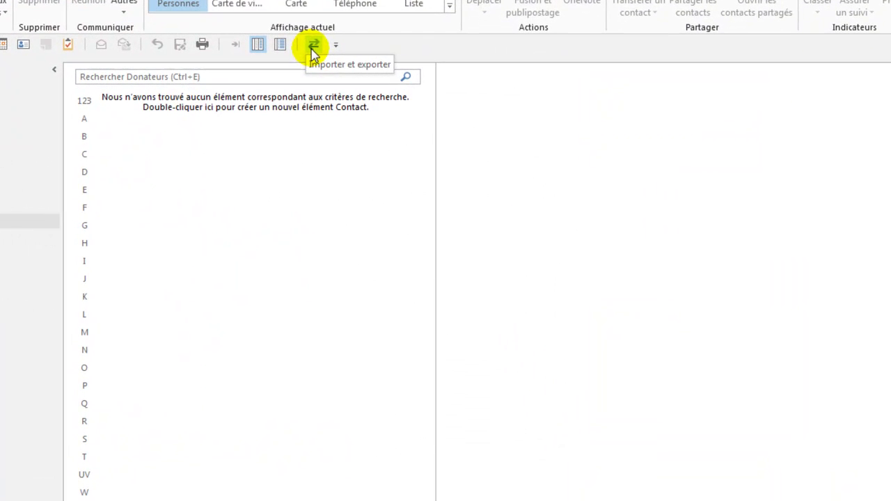
Locate the Importer et exporter command among all commands available for the Quick Access Toolbar, and close the options without adding it
left_click(335, 45)
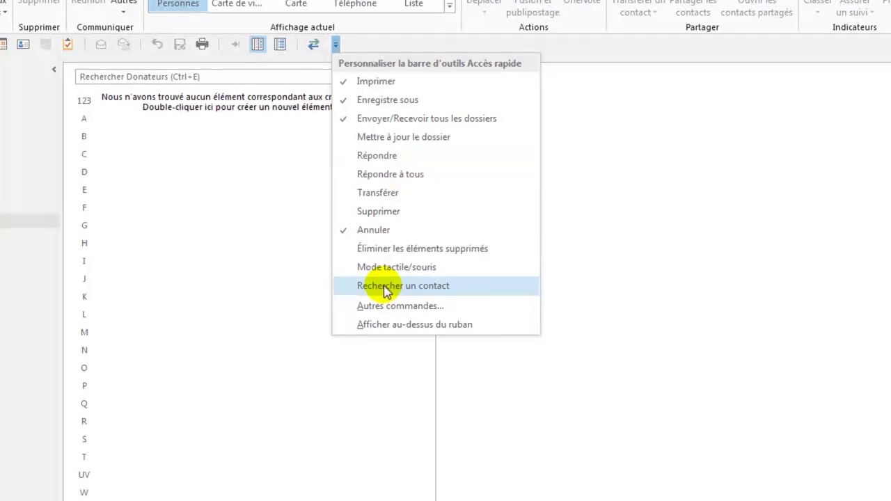
left_click(394, 306)
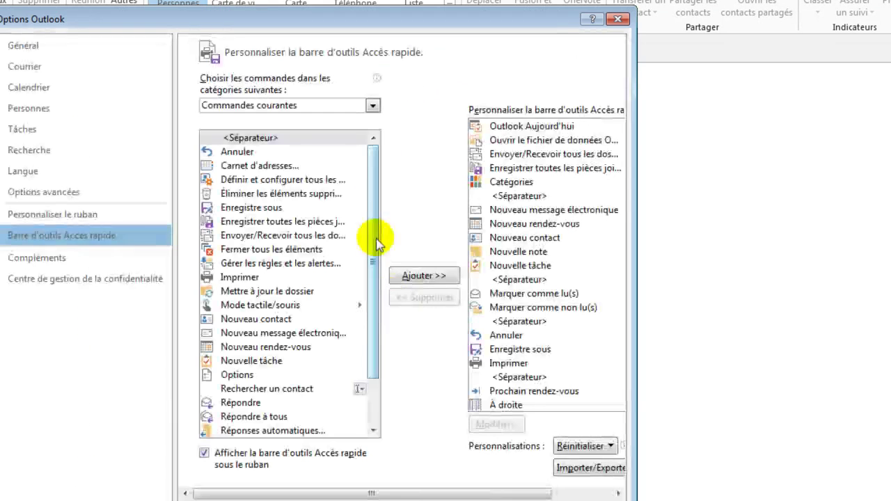
left_click(373, 106)
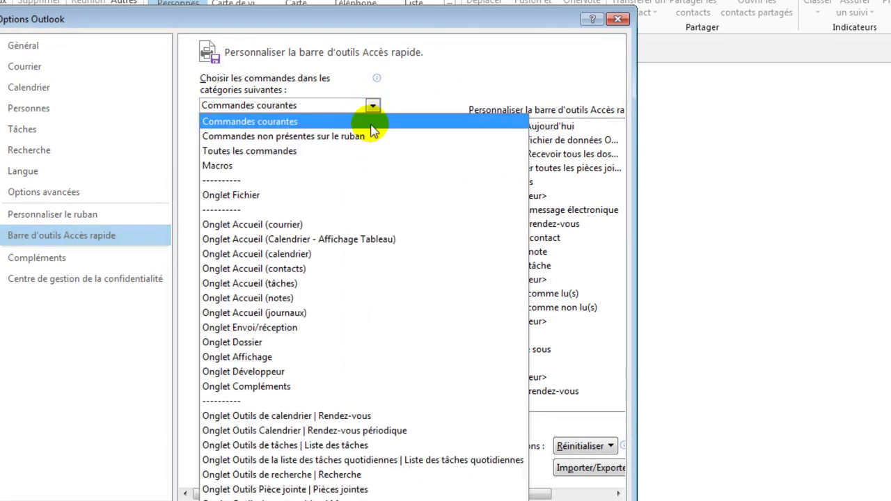
left_click(334, 152)
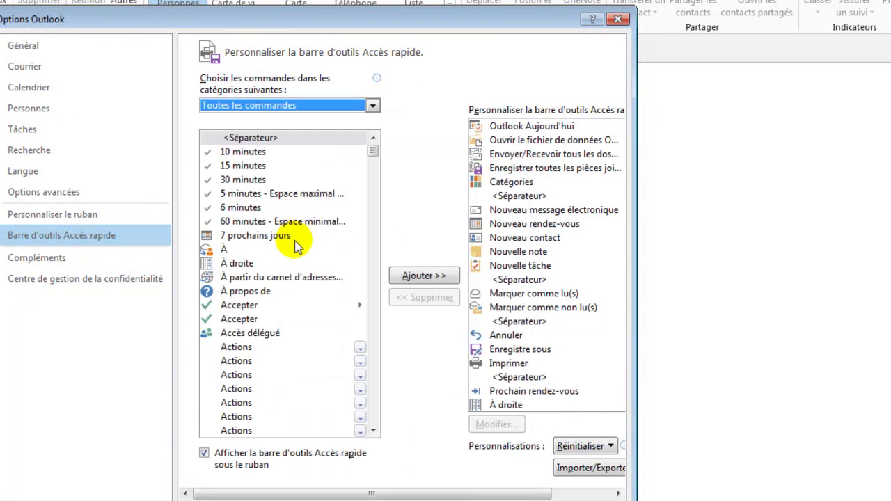
left_click(259, 278)
key("i")
scroll(258, 355, "down", 4)
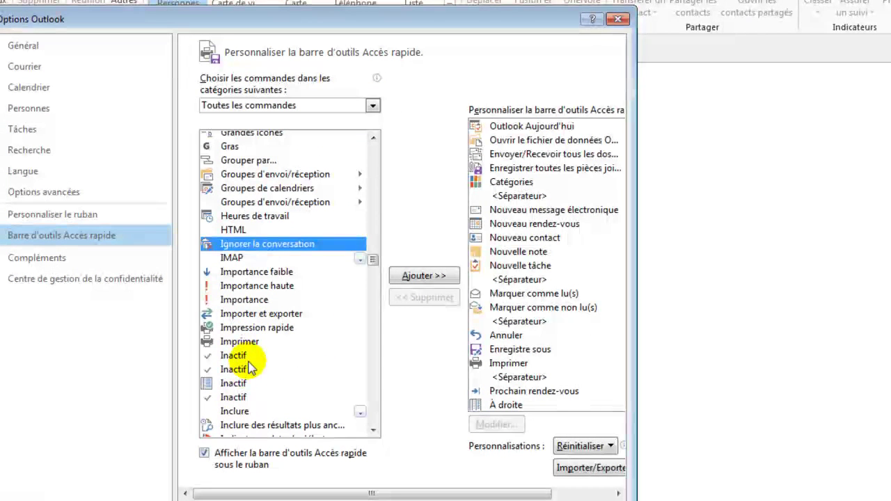
left_click(252, 317)
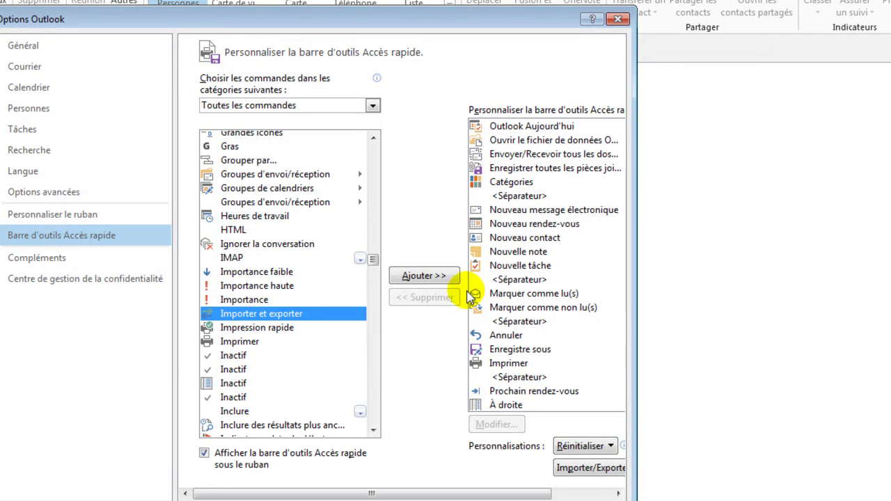
left_click(618, 19)
Start an import from another program or file, with comma-separated values as the file type
left_click(315, 46)
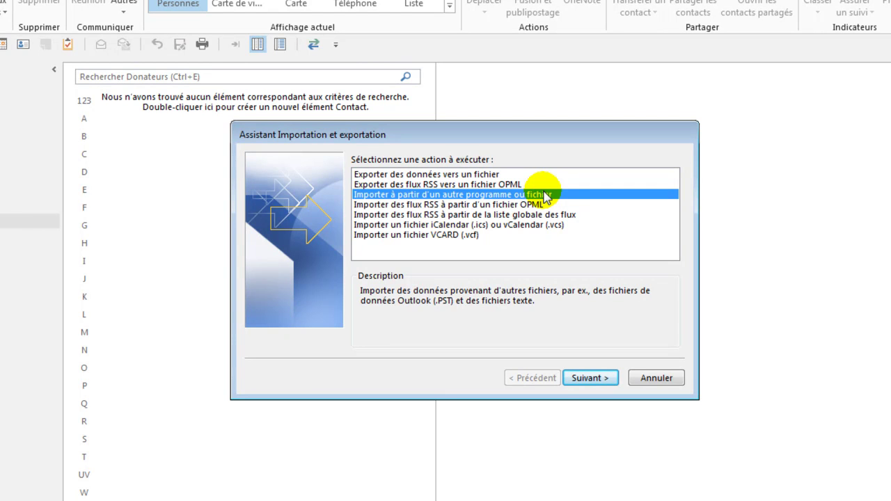
left_click(584, 378)
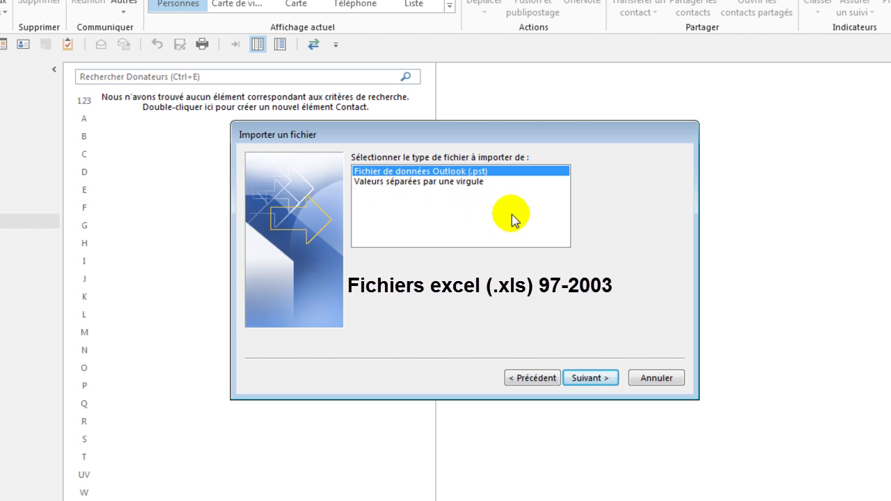
left_click(392, 182)
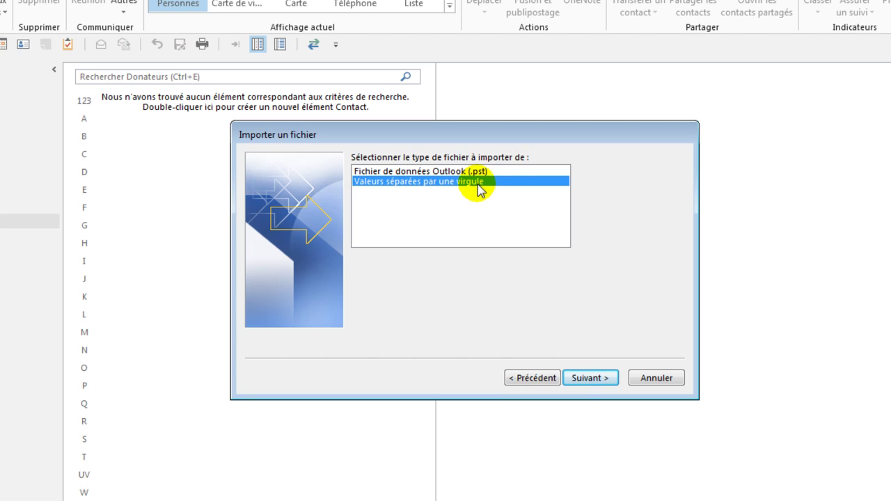
left_click(590, 380)
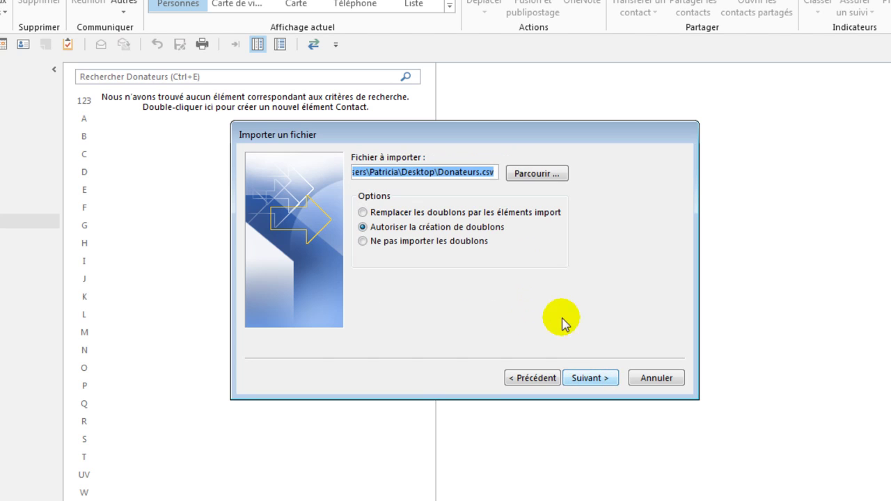
Select Donateurs.csv from the desktop as the import file, allowing duplicates, with the Donateurs contact folder as destination
left_click(528, 175)
left_click(507, 333)
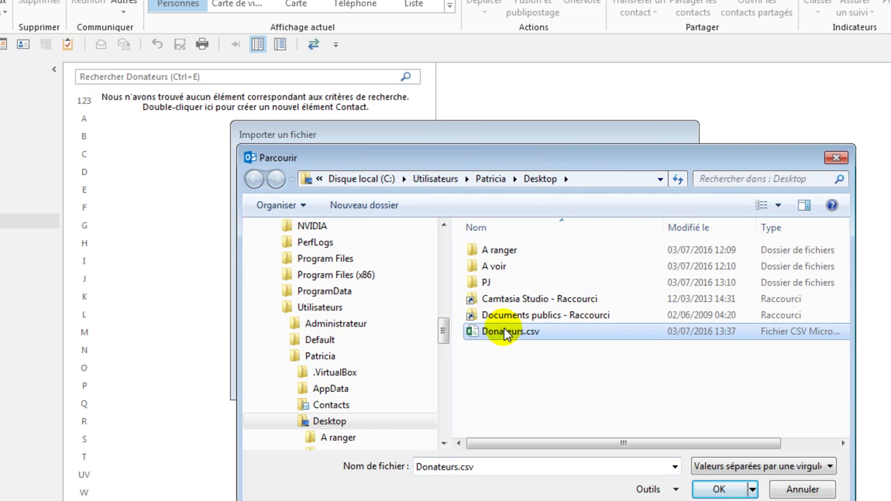
left_click(721, 490)
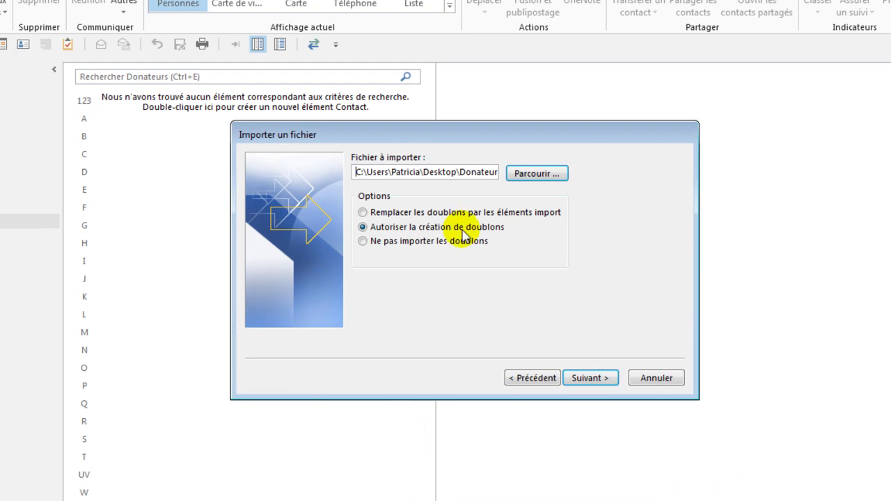
left_click(590, 380)
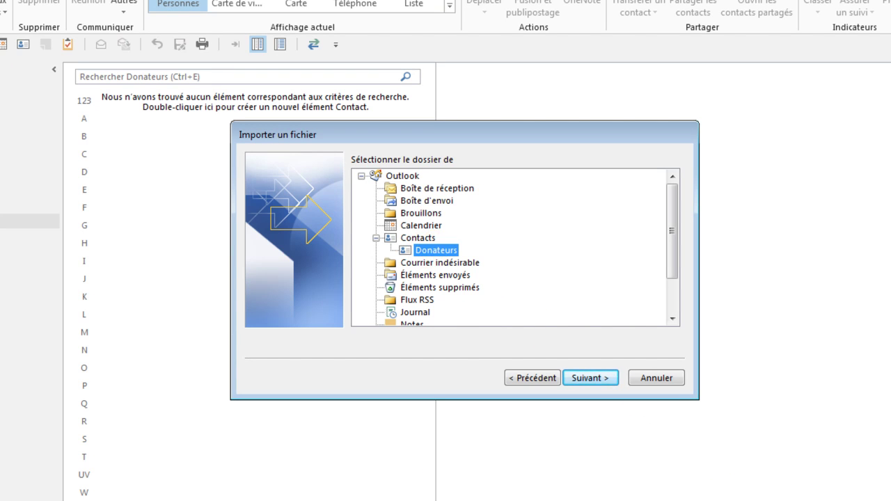
left_click(589, 377)
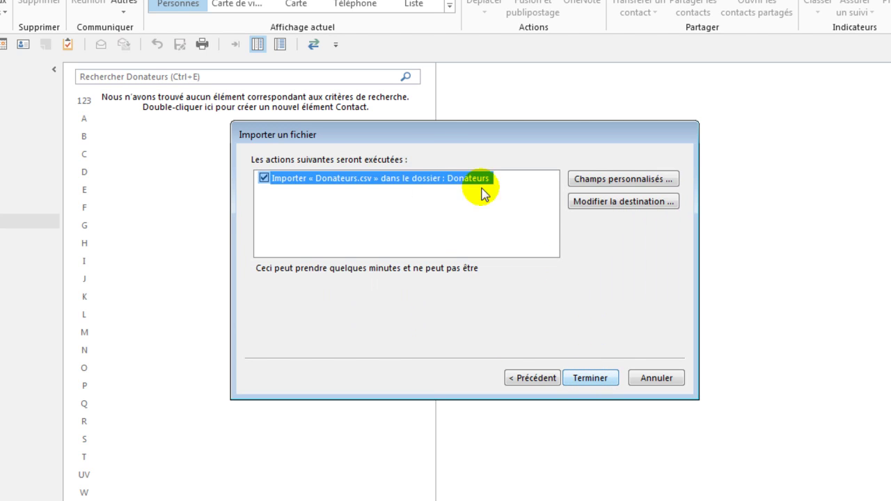
In the import's custom field mapping, map the source value Nom to the Nom field and Pr,nom to Prénom
left_click(264, 178)
left_click(264, 178)
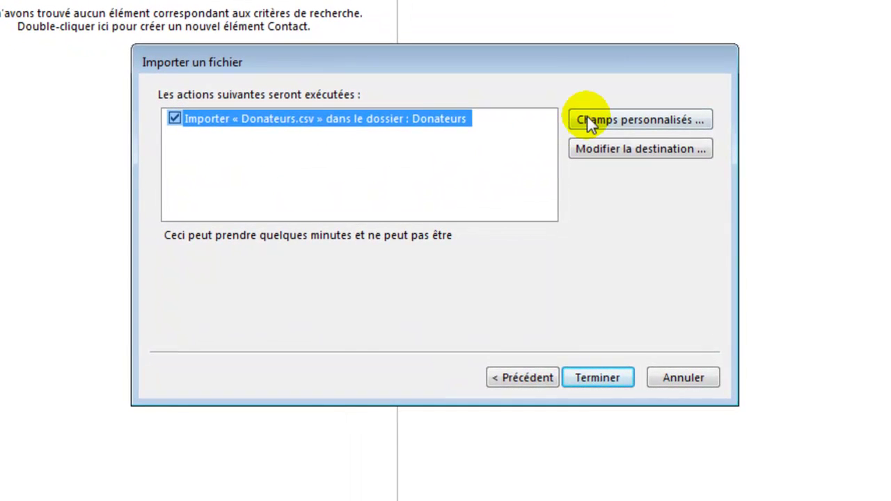
left_click(591, 118)
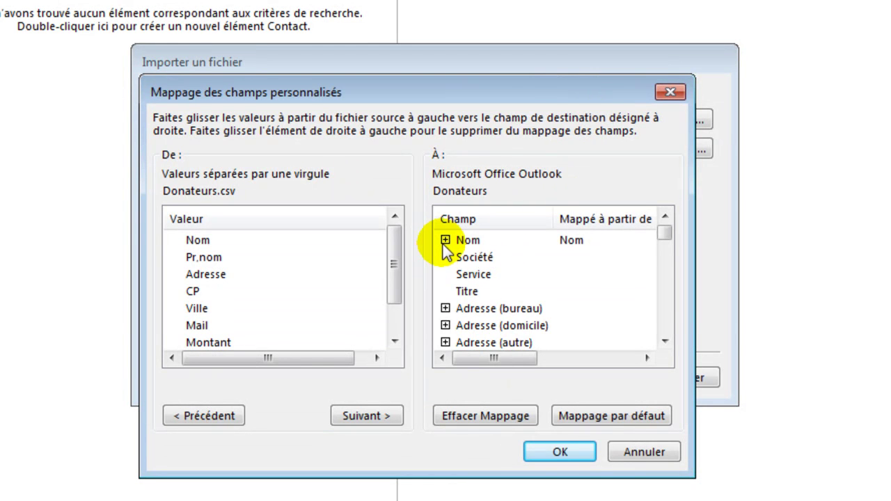
left_click(445, 242)
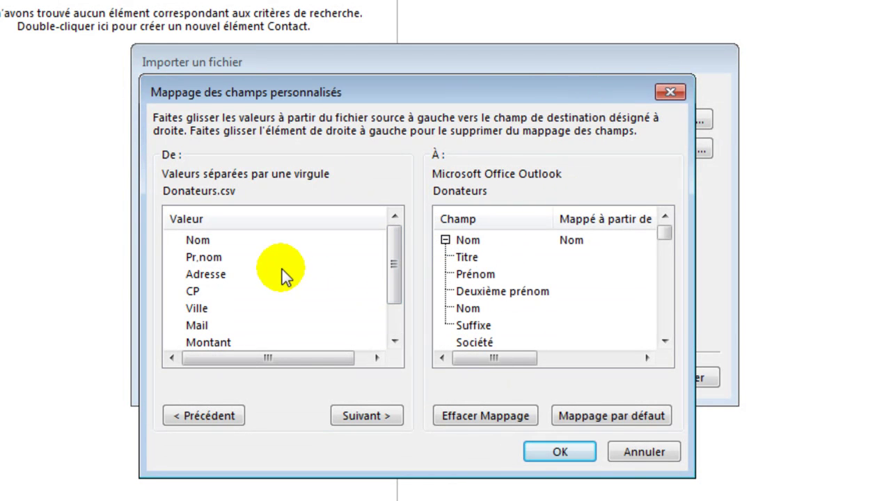
left_click_drag(200, 239, 568, 240)
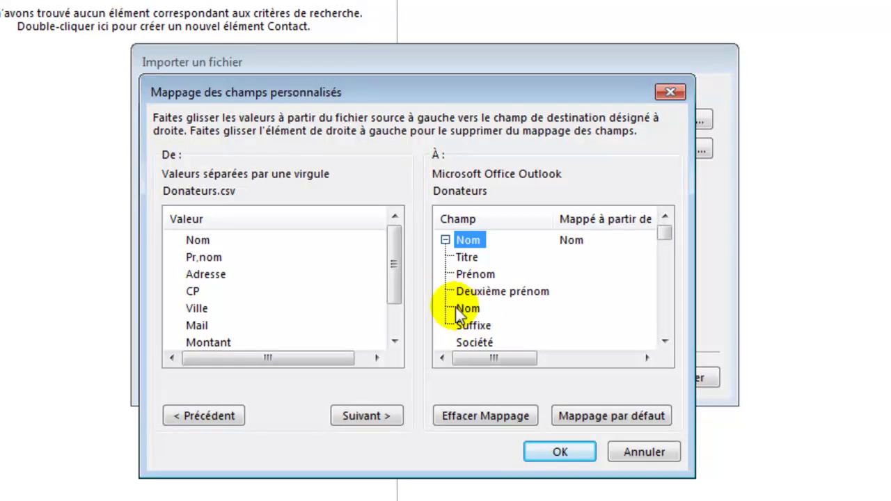
left_click_drag(218, 261, 567, 273)
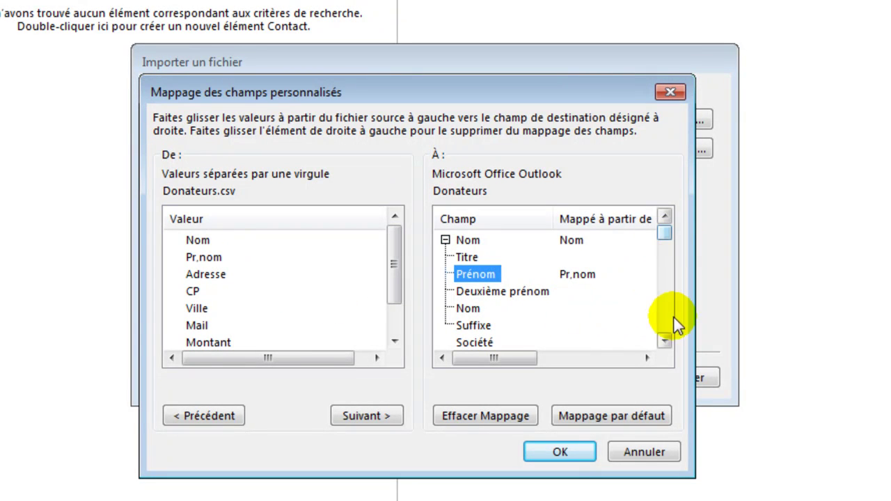
Map the source value Mail to Outlook's first e-mail address field, confirm the mapping and finish the import
left_click(664, 339)
left_click(664, 339)
left_click(664, 340)
left_click(664, 339)
left_click(664, 339)
left_click(663, 339)
left_click(664, 339)
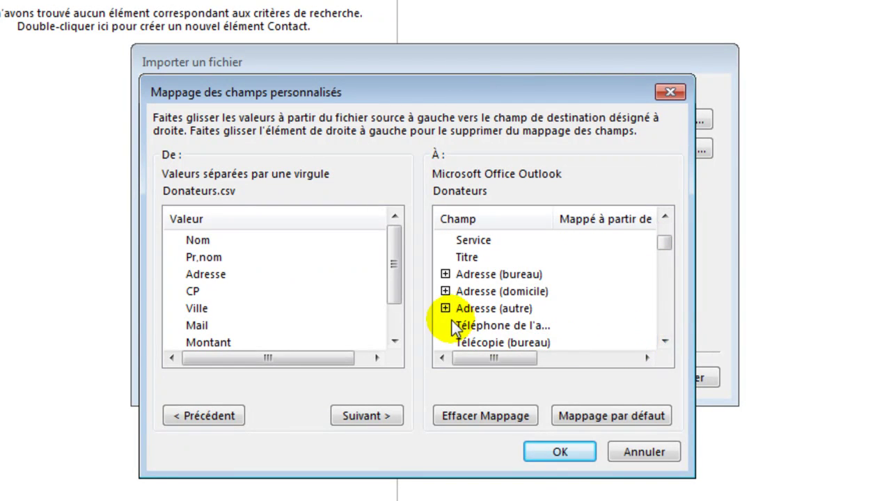
left_click(663, 340)
left_click(662, 340)
left_click(662, 340)
left_click(662, 340)
left_click(662, 340)
left_click(662, 340)
left_click(663, 340)
left_click(662, 340)
left_click(663, 340)
left_click(662, 340)
left_click(662, 340)
left_click(662, 340)
left_click(662, 339)
left_click(662, 340)
left_click(662, 339)
left_click(662, 340)
left_click(663, 340)
left_click(662, 340)
left_click(662, 340)
left_click(662, 340)
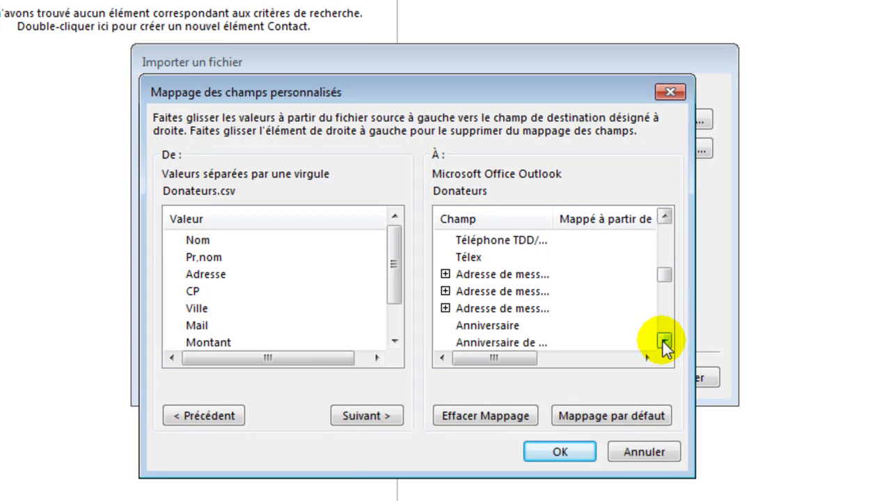
left_click(445, 274)
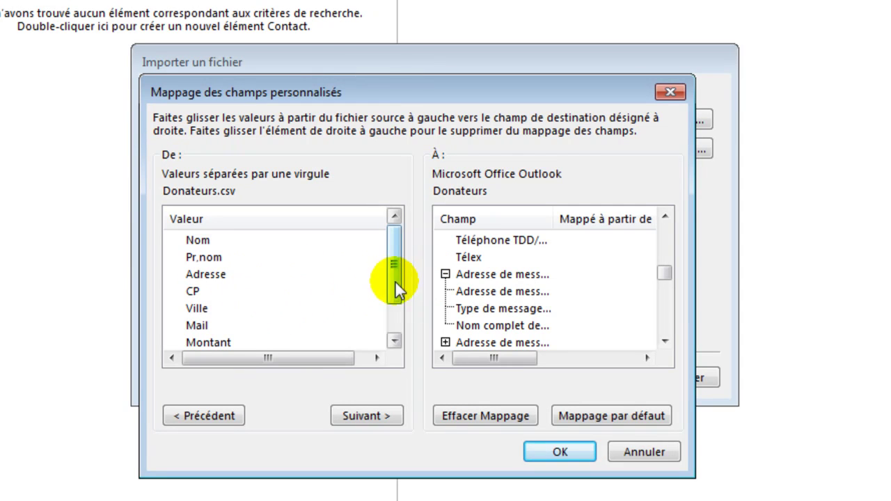
left_click_drag(395, 280, 392, 304)
left_click_drag(201, 297, 492, 277)
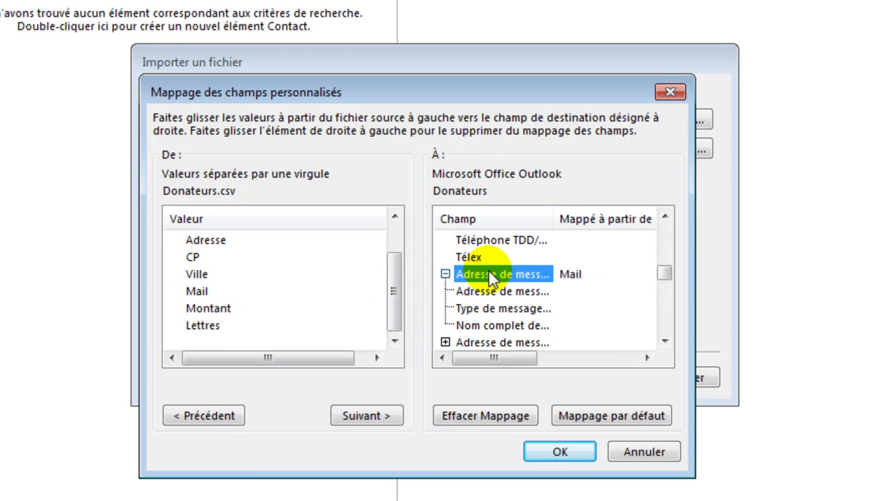
left_click(557, 451)
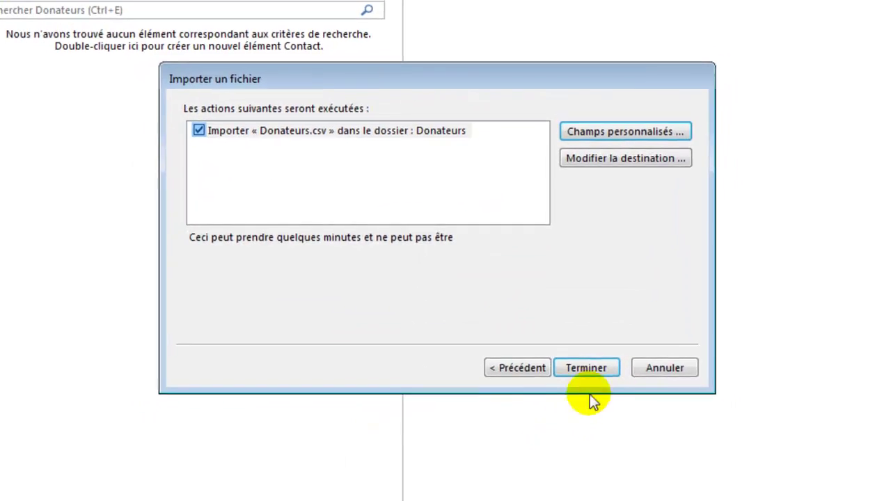
left_click(587, 369)
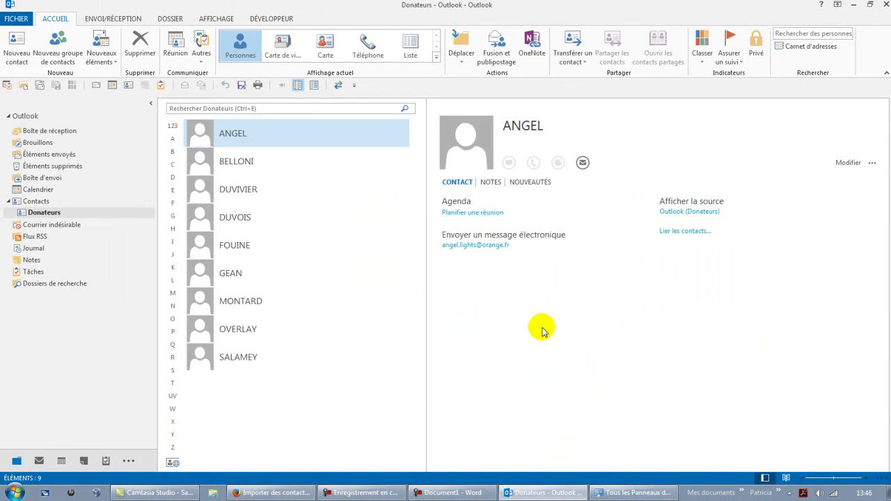
Check the name and e-mail address in the first imported contact's card, and close it
double_click(222, 137)
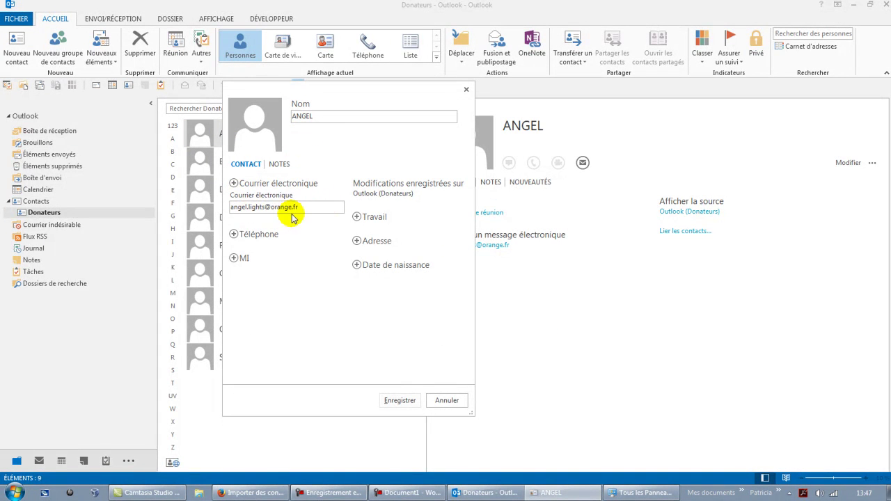
left_click(400, 401)
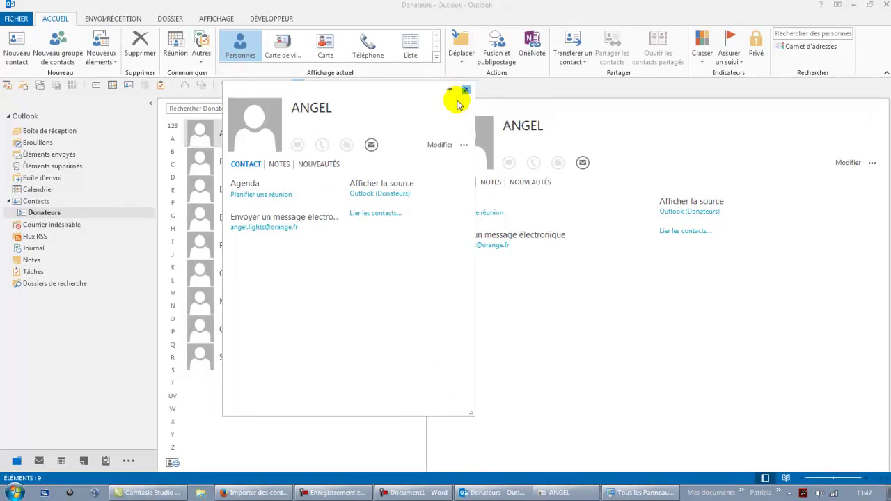
left_click(465, 89)
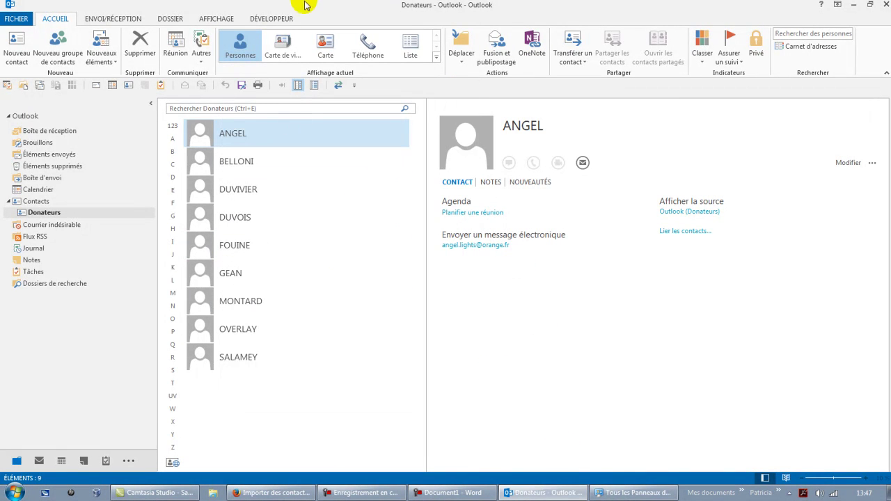
Set Outlook's macro security to enable all macros and confirm the setting
left_click(286, 20)
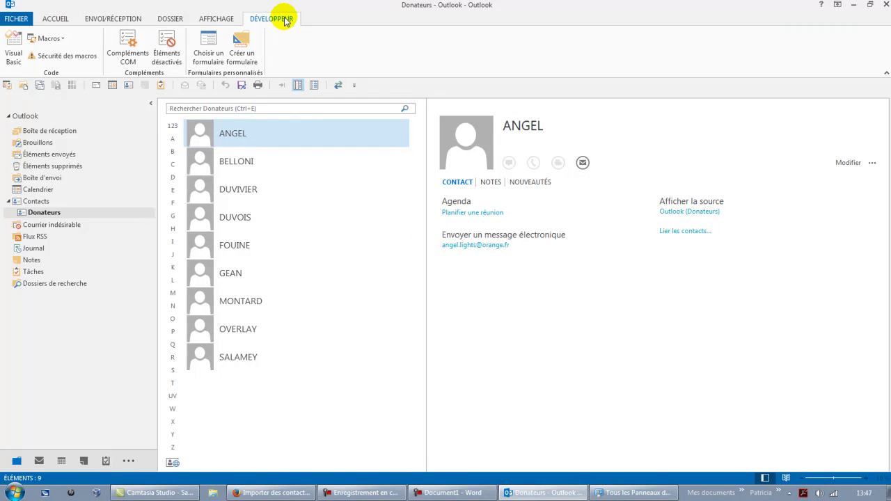
left_click(15, 49)
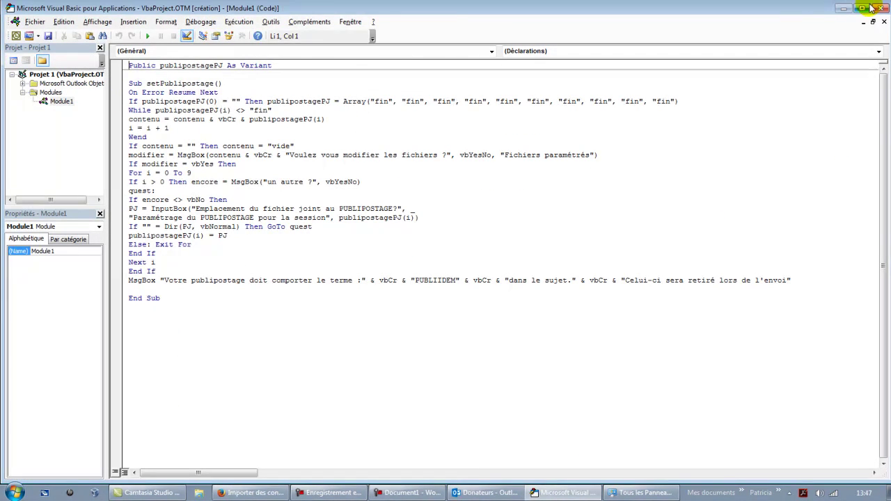
left_click(881, 7)
left_click(66, 59)
left_click(380, 144)
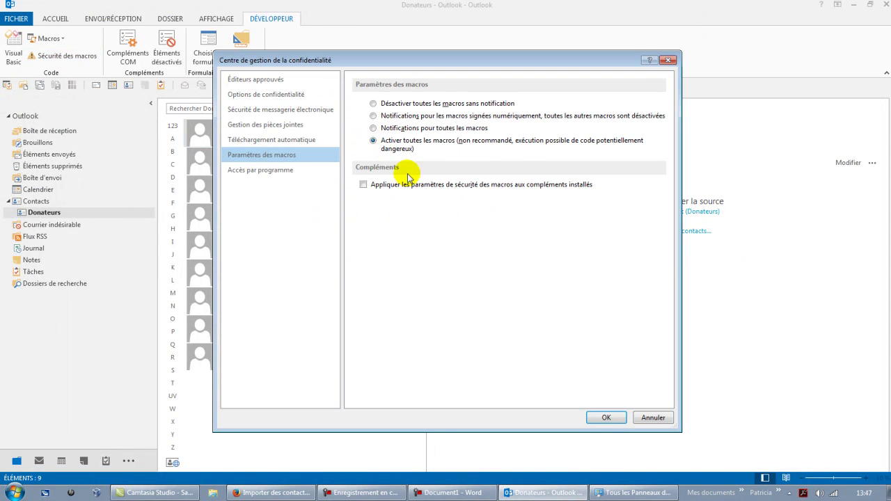
left_click(606, 418)
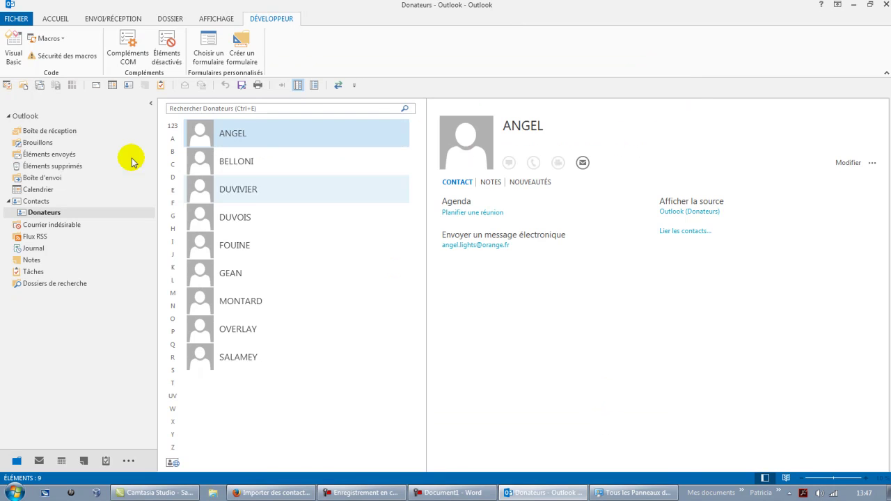
Examine the mail-merge attachment code in ThisOutlookSession and Module1 of Outlook's Visual Basic project
left_click(12, 57)
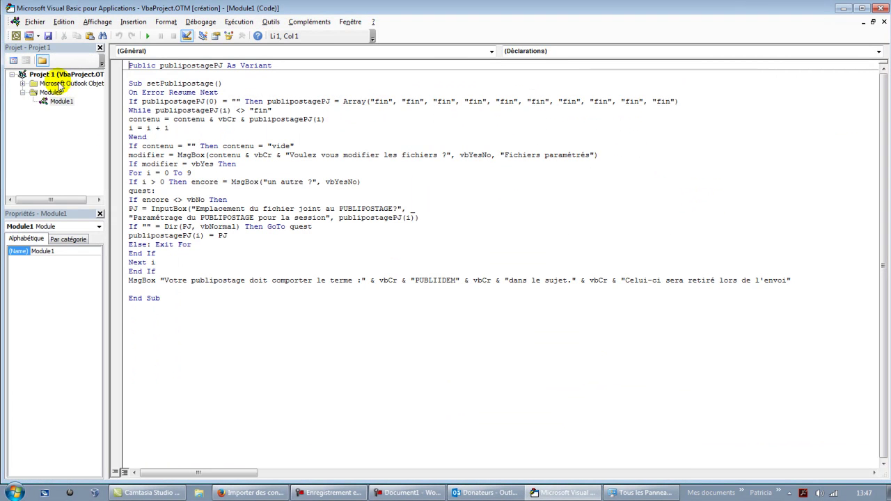
double_click(62, 84)
double_click(62, 93)
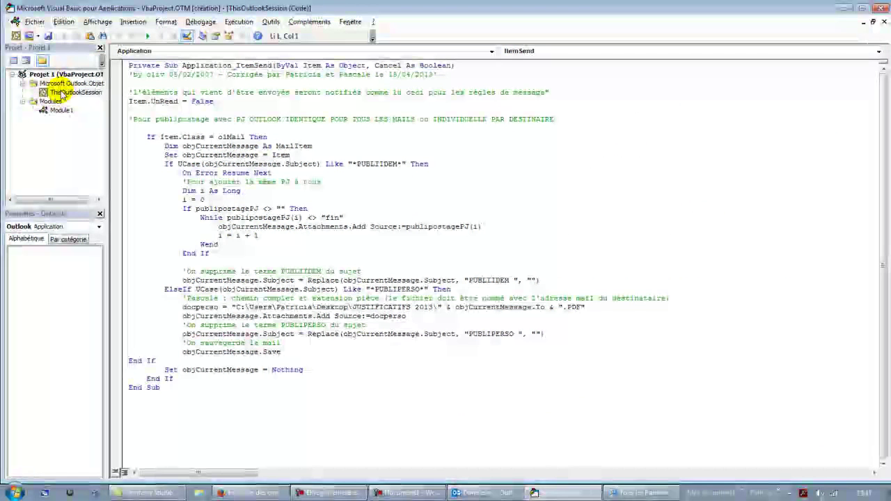
double_click(61, 112)
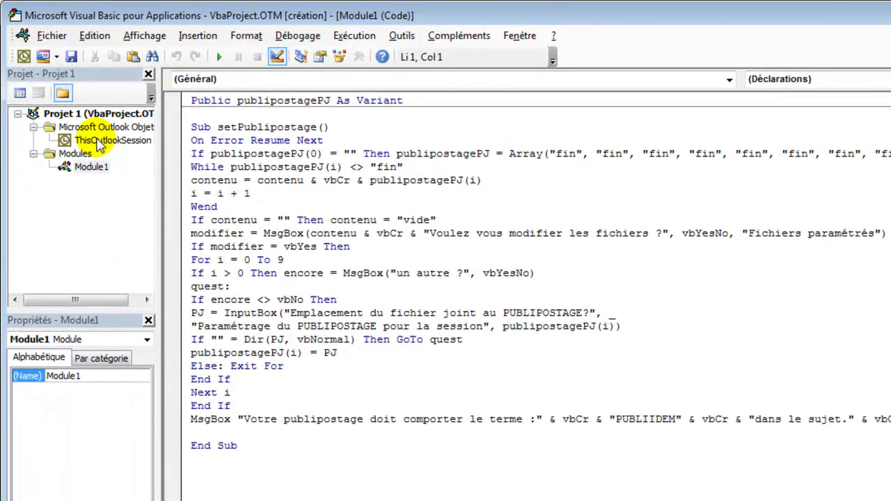
Select the docperso attachment folder path in ThisOutlookSession's code and copy the path of the desktop's PJ folder
double_click(98, 141)
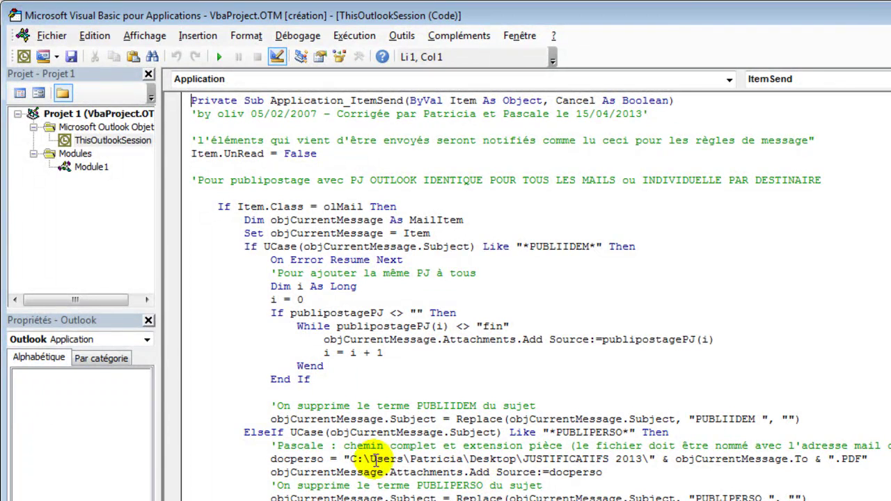
left_click_drag(350, 459, 645, 461)
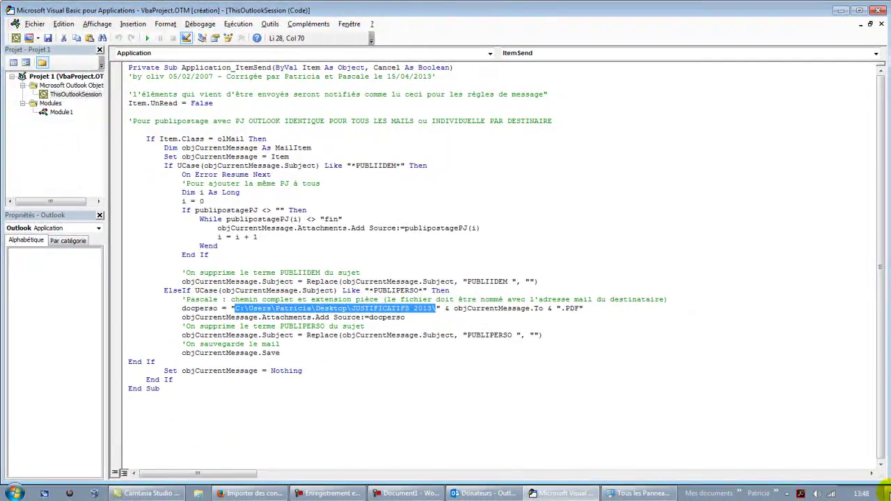
left_click(884, 491)
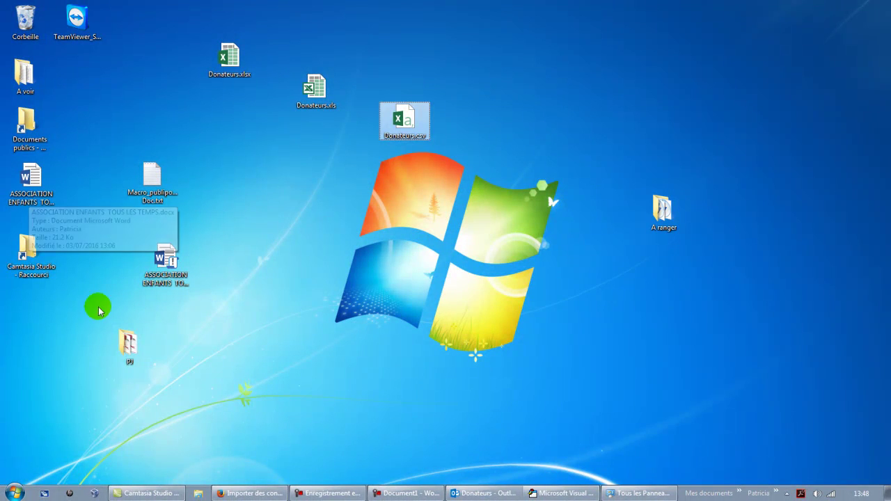
right_click(128, 342)
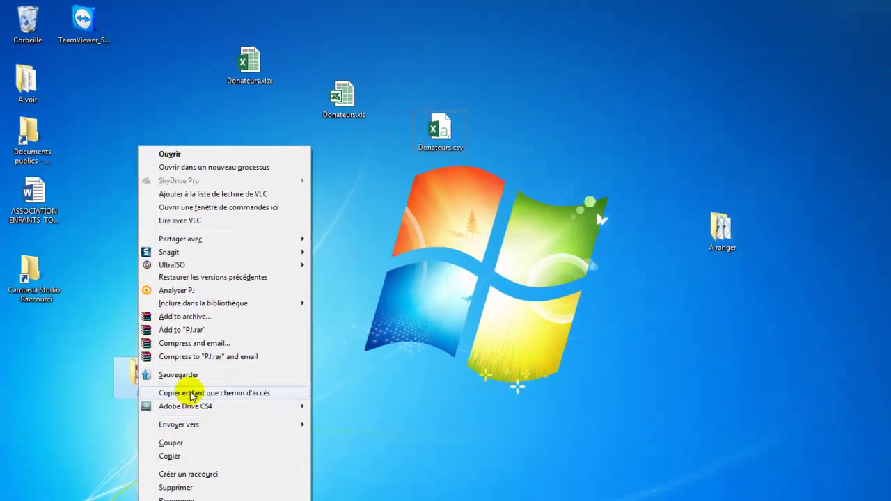
left_click(188, 390)
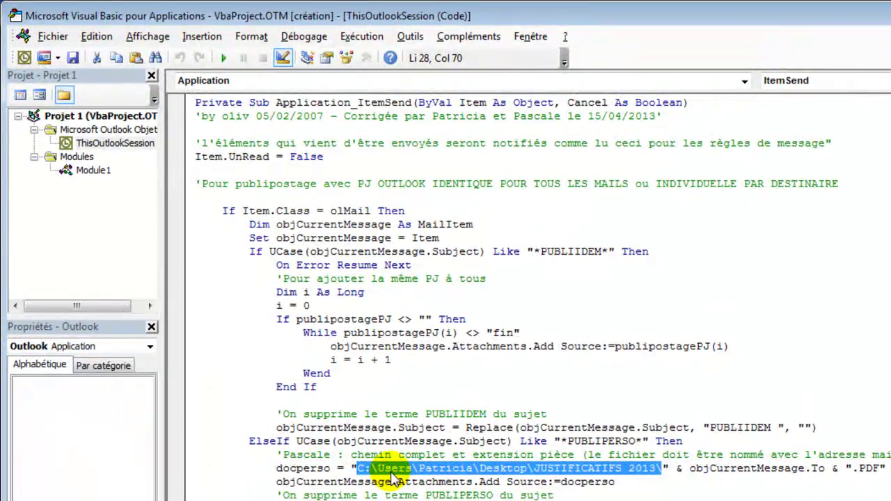
Replace the selected docperso path with the copied Desktop\PJ path, removing the duplicate quotation marks and ending it with a backslash
type("\"C:\\Users\\Patricia\\Desktop\\PJ\"")
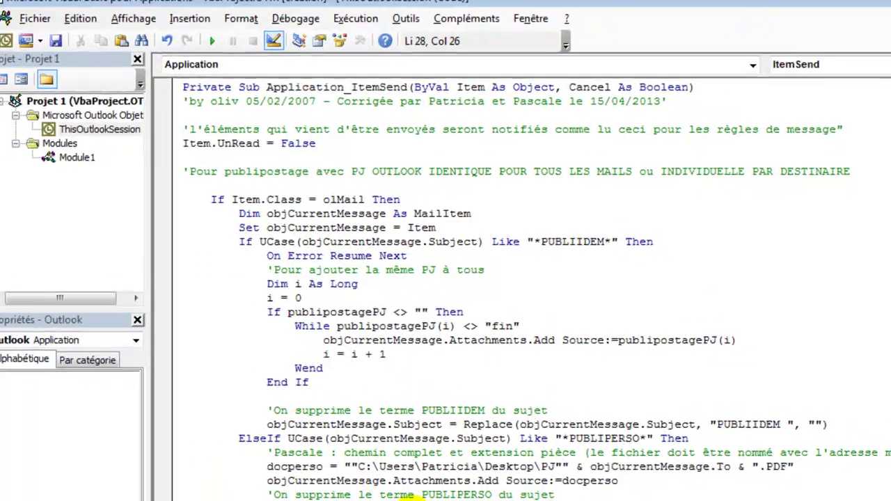
key("BackSpace")
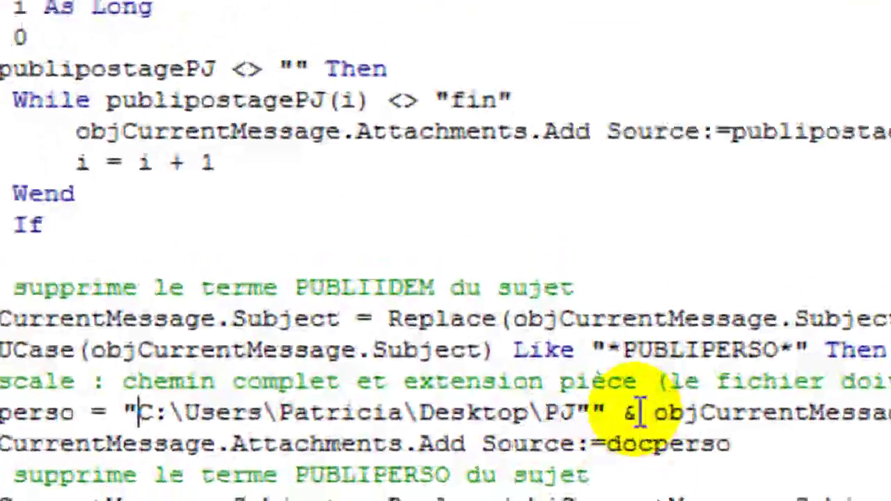
left_click(611, 413)
key("BackSpace")
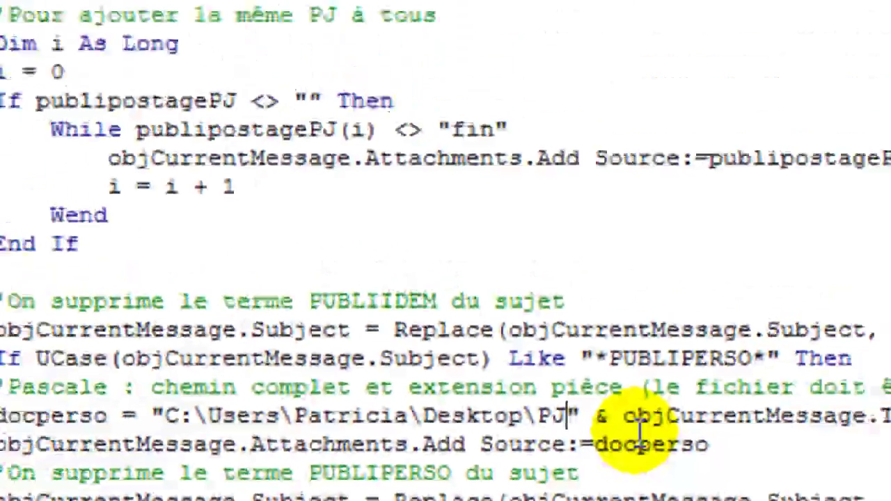
type("\\")
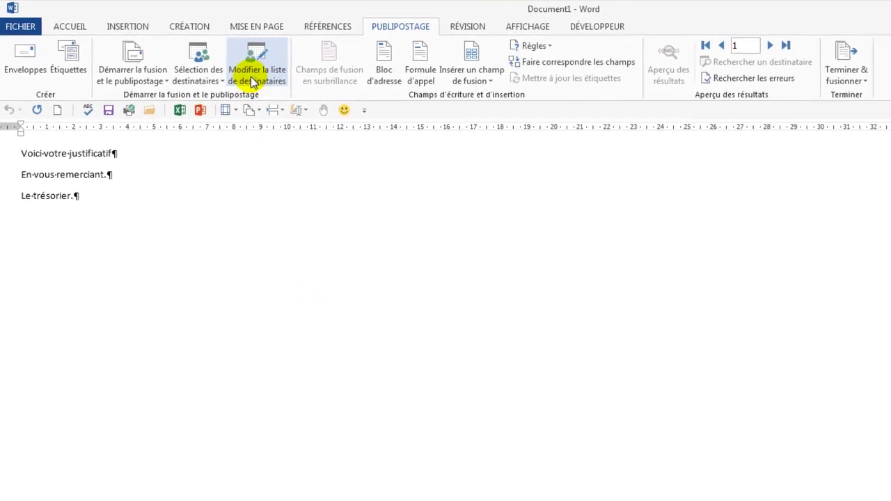
In Word, choose the Outlook contacts folder Donateurs as the merge recipients and accept the full recipient list
left_click(200, 78)
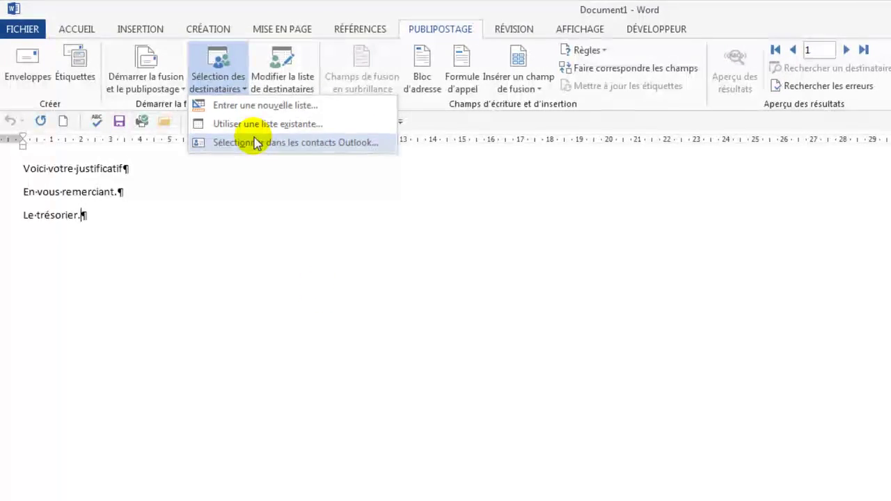
left_click(256, 143)
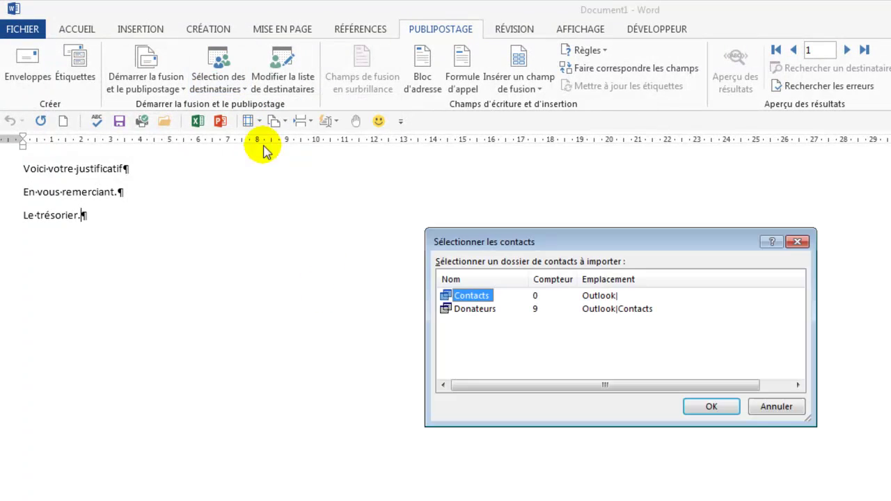
left_click(466, 312)
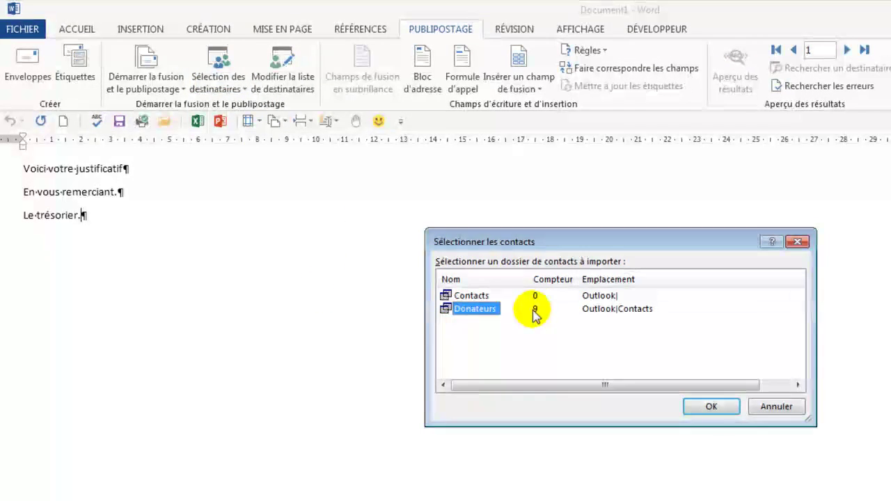
left_click(711, 410)
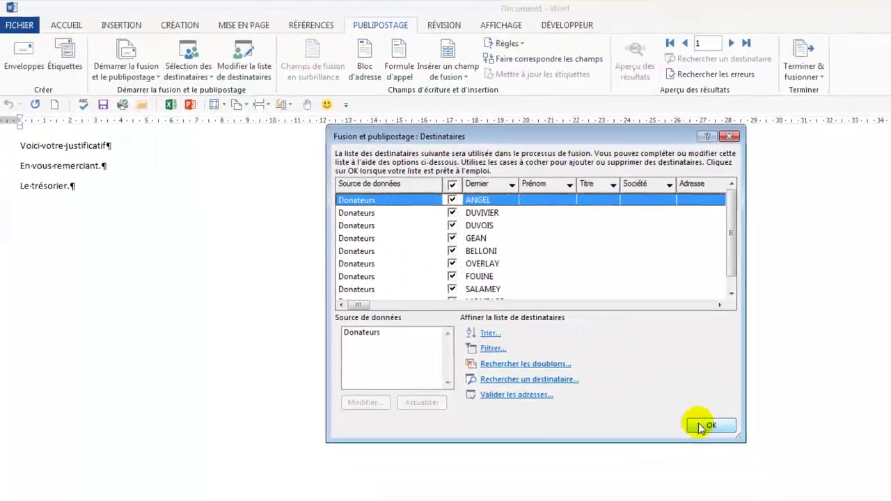
left_click(703, 426)
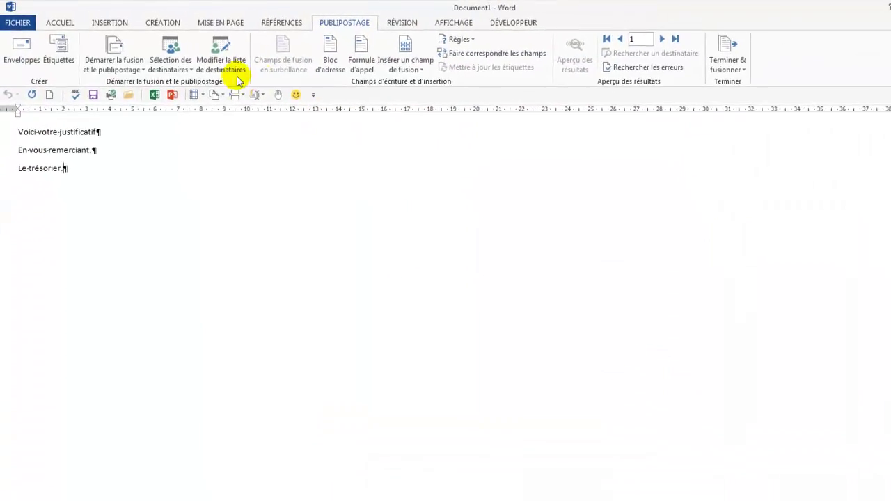
Merge all records to HTML e-mail messages using Adresse_électronique and the subject "PUBLIPERSO Votre justificatif 2015"
left_click(713, 70)
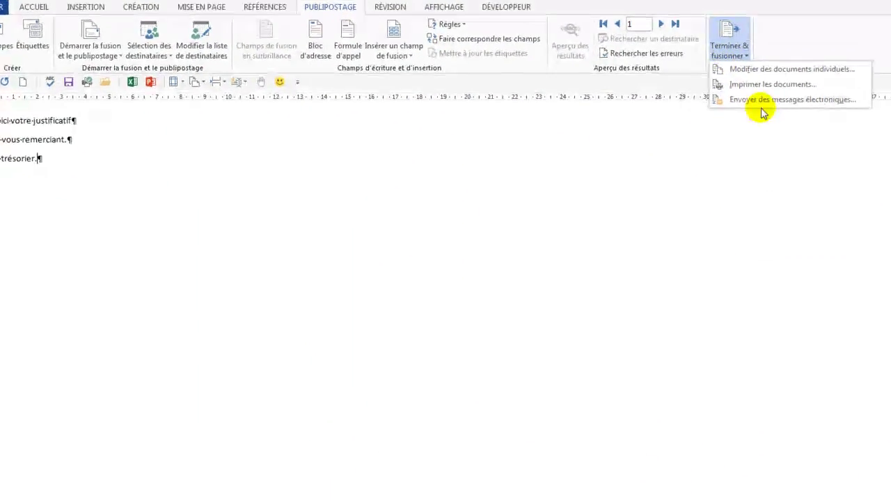
left_click(746, 107)
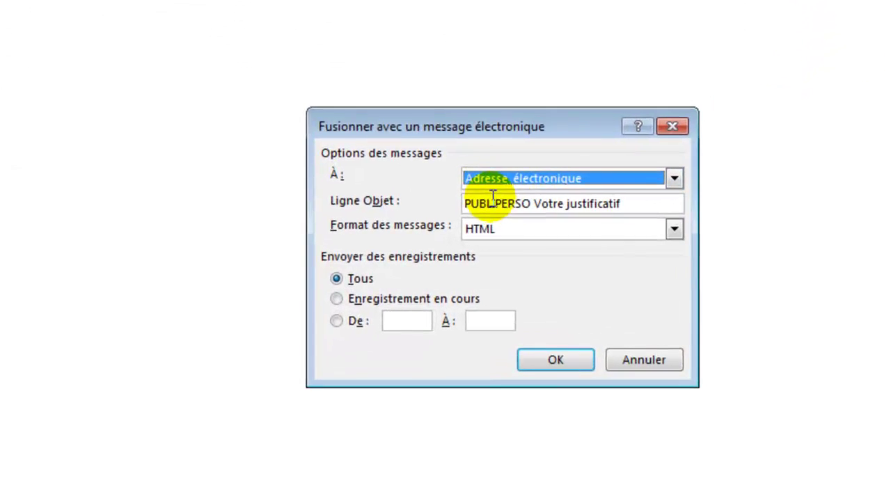
left_click(651, 200)
type("2015")
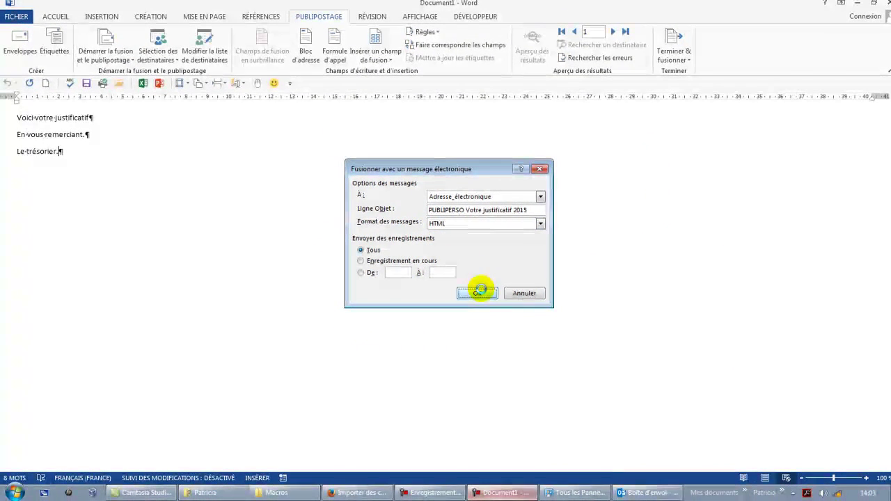
Switch to Outlook's outbox, check the subject and PDF attachment of the first merged message, and close it
left_click(629, 493)
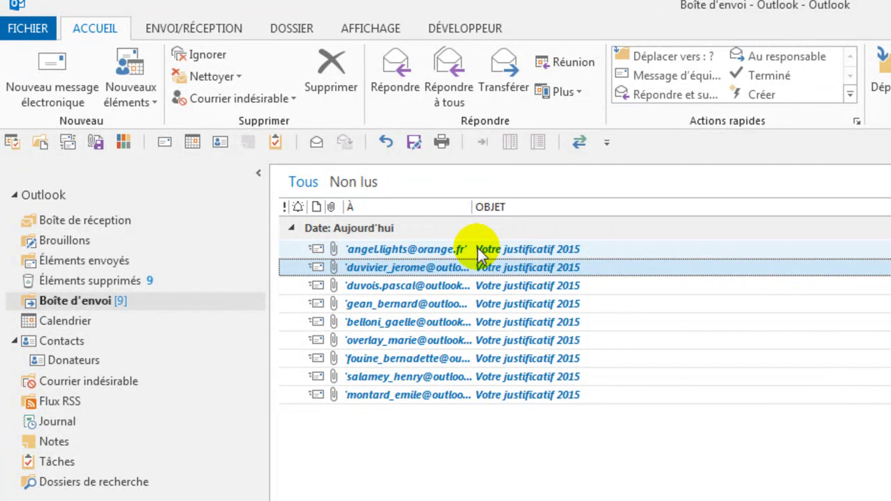
double_click(406, 250)
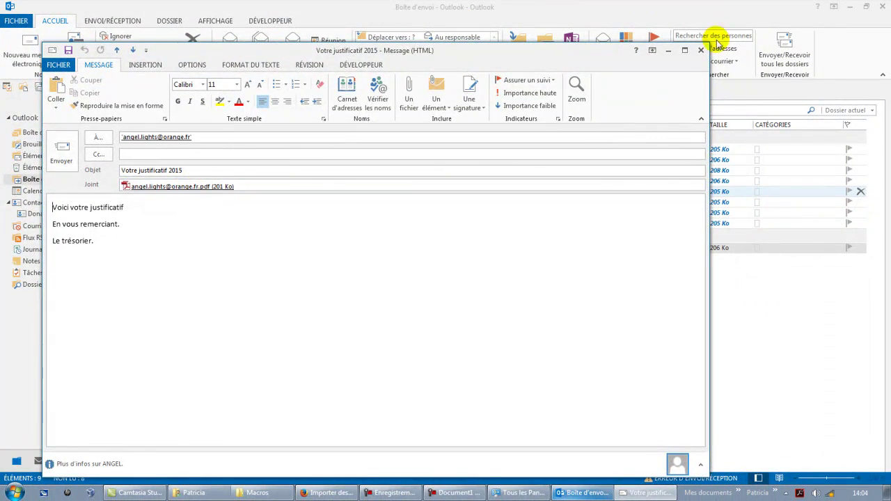
left_click(701, 50)
Reopen Outlook's Visual Basic editor and examine the SentOnBehalfOfName sender address in the ThisOutlookSession code
left_click(279, 20)
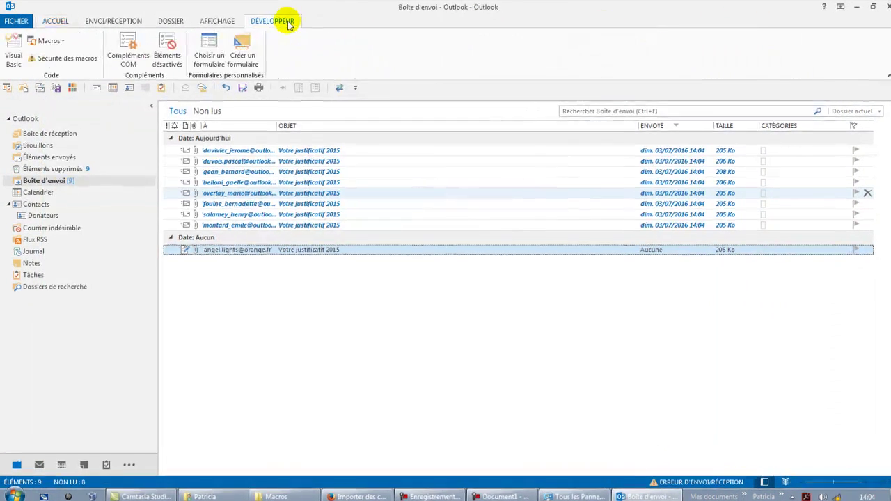
left_click(14, 54)
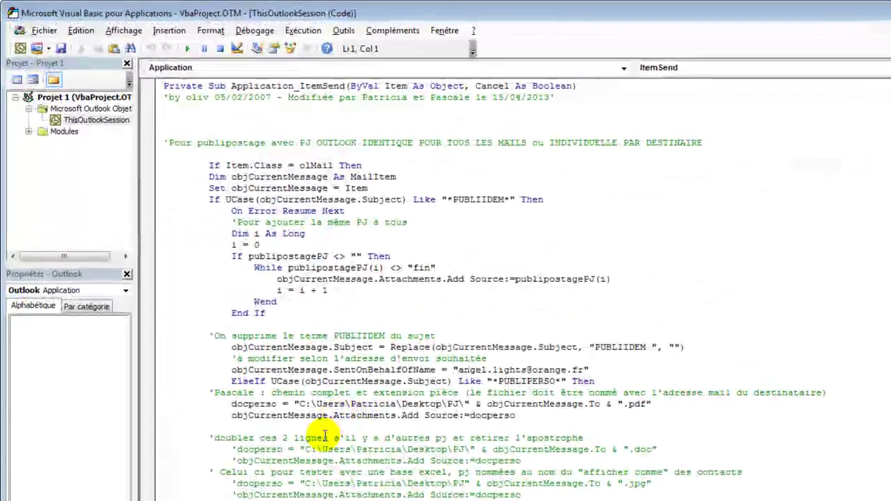
left_click(510, 445)
left_click(547, 472)
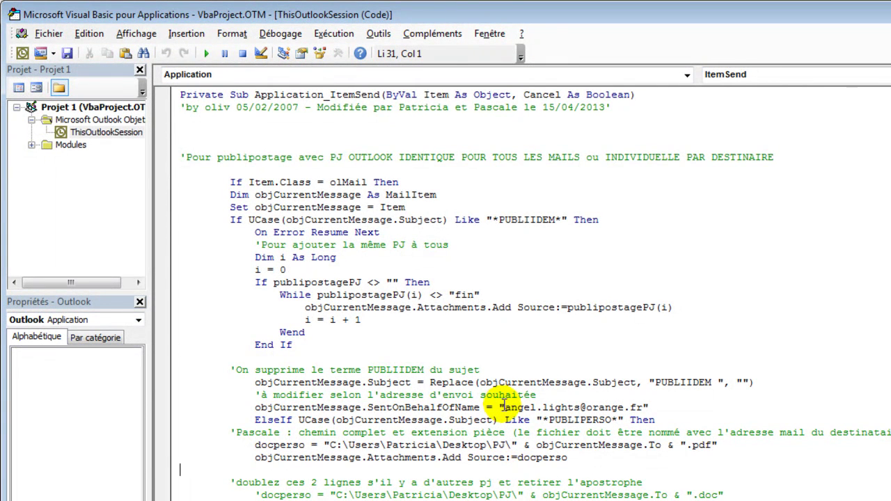
left_click_drag(506, 408, 635, 408)
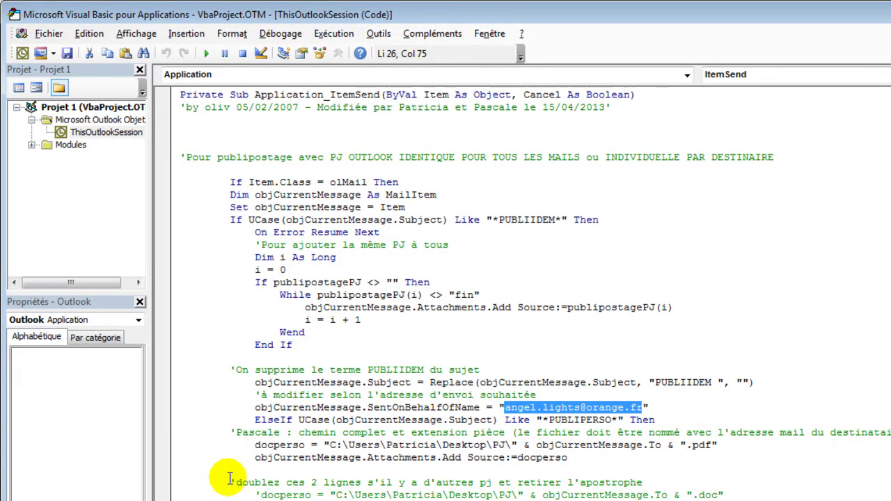
Uncomment the additional .doc attachment line in the ThisOutlookSession code and comment it out again
left_click(255, 495)
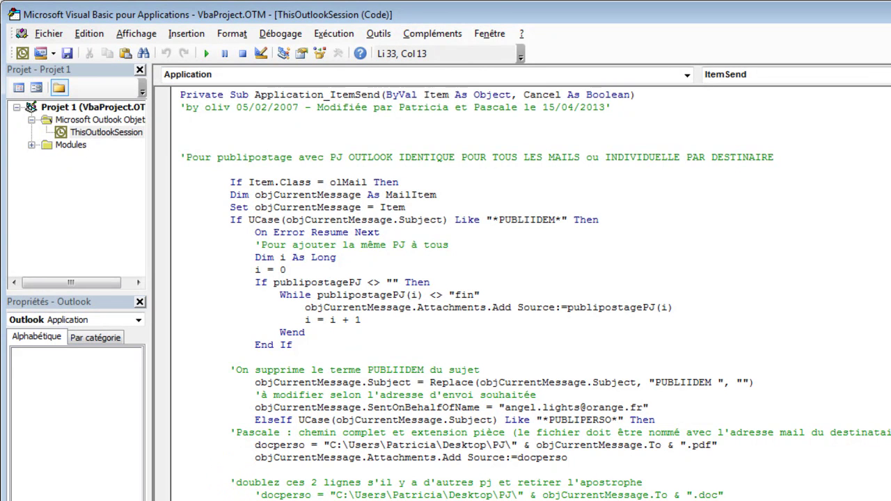
key("Delete")
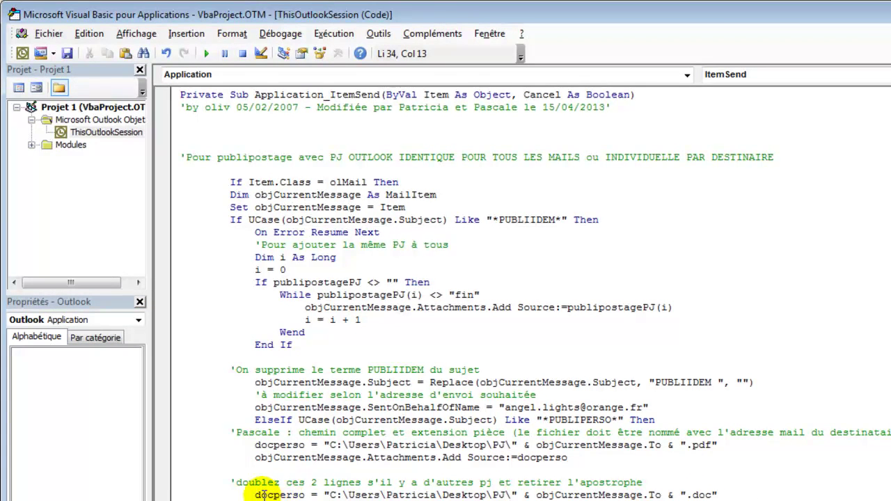
left_click(253, 496)
type("'")
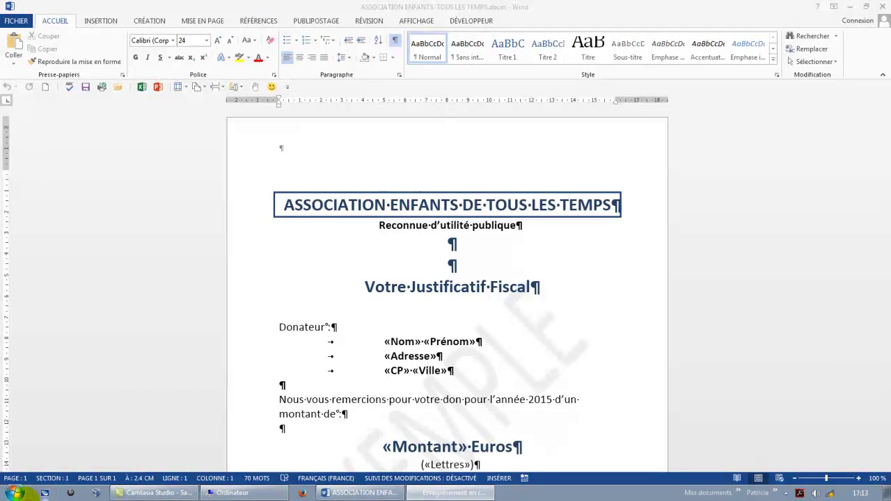
Open Donateurs.xlsx from the desktop as read-only, check which column holds the Mail field, and close the workbook
left_click(14, 493)
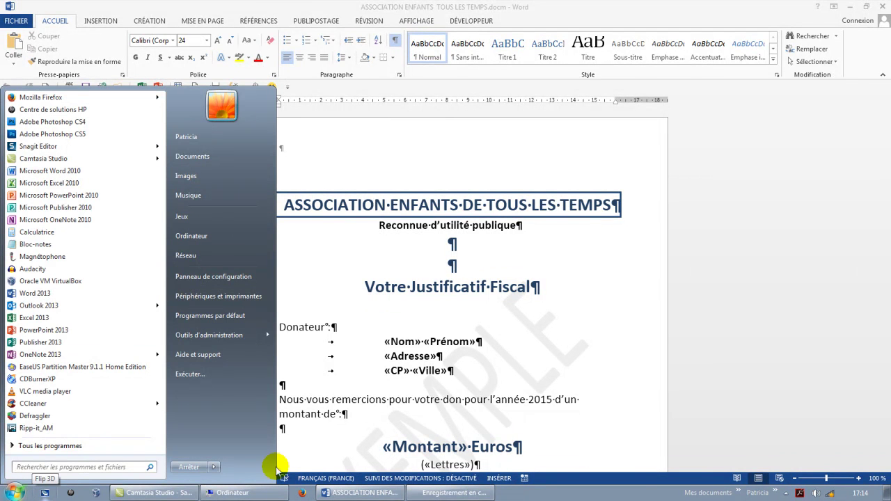
left_click(889, 494)
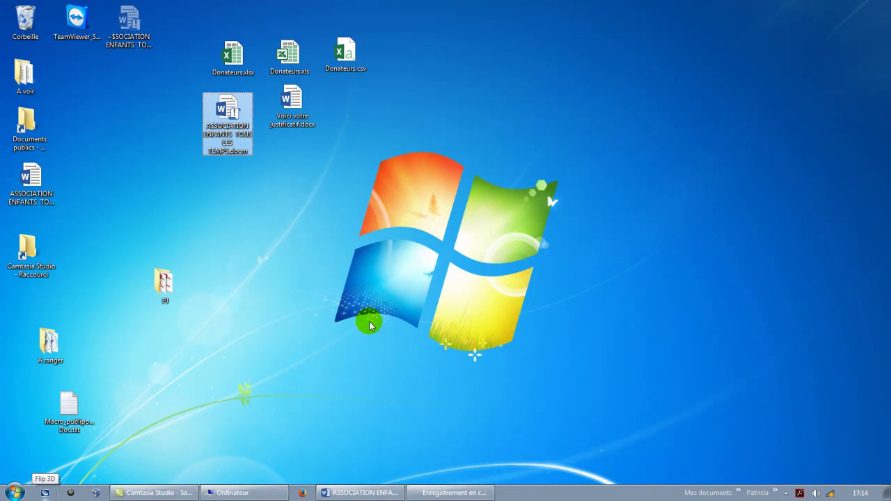
left_click(231, 59)
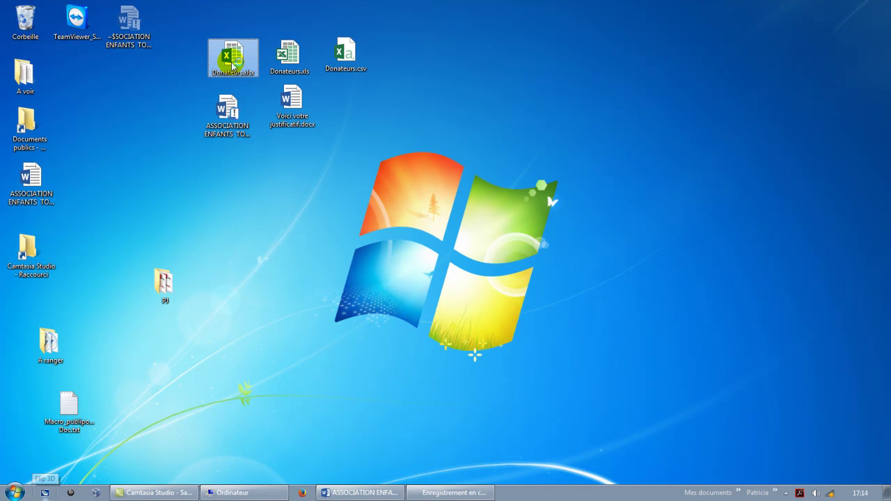
double_click(231, 61)
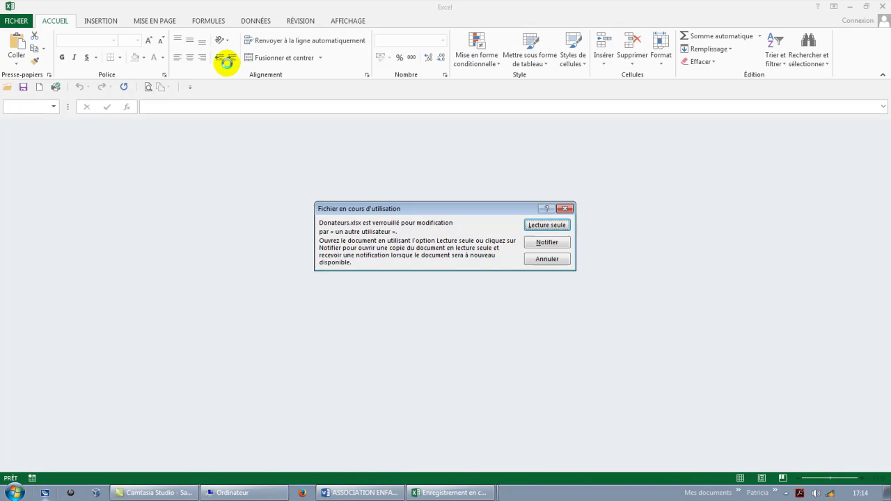
left_click(547, 224)
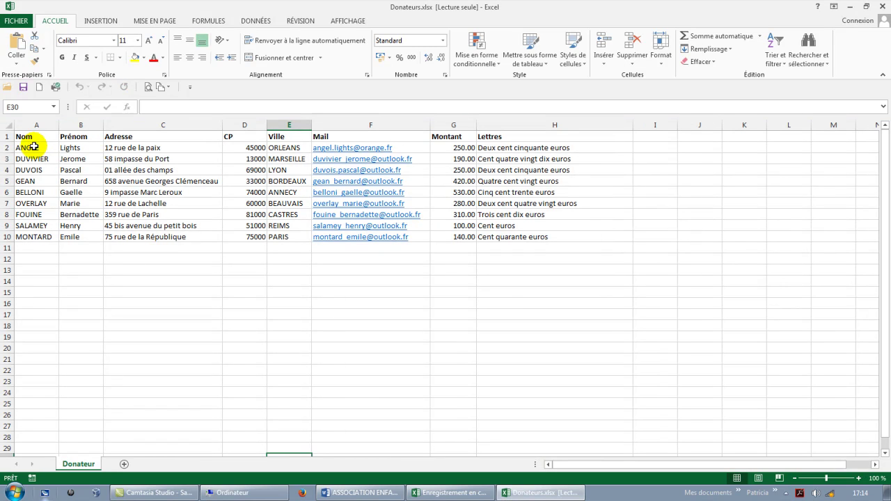
left_click(341, 138)
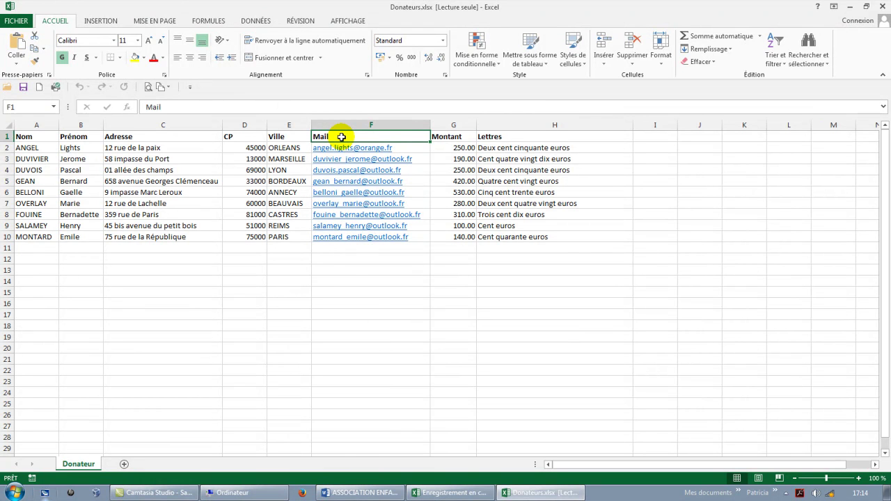
left_click(883, 6)
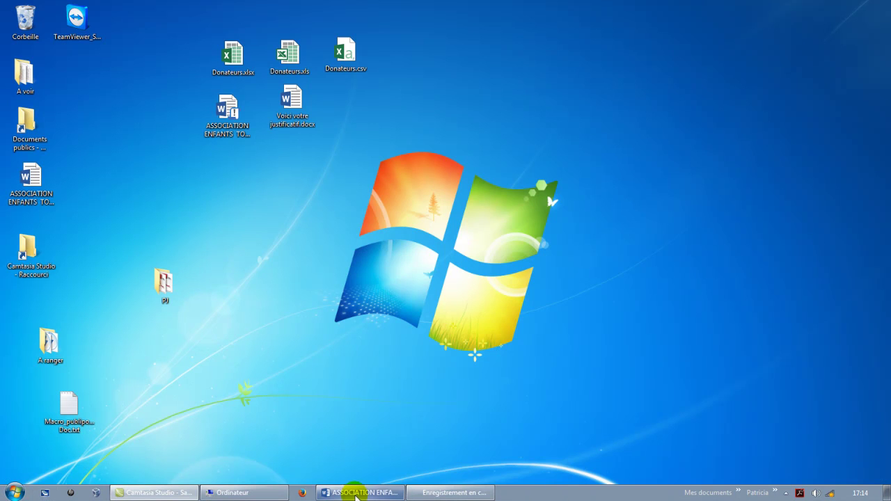
Return to the ASSOCIATION ENFANTS TOUS LES TEMPS.docm letter in Word and open its ThisDocument macro code
left_click(355, 494)
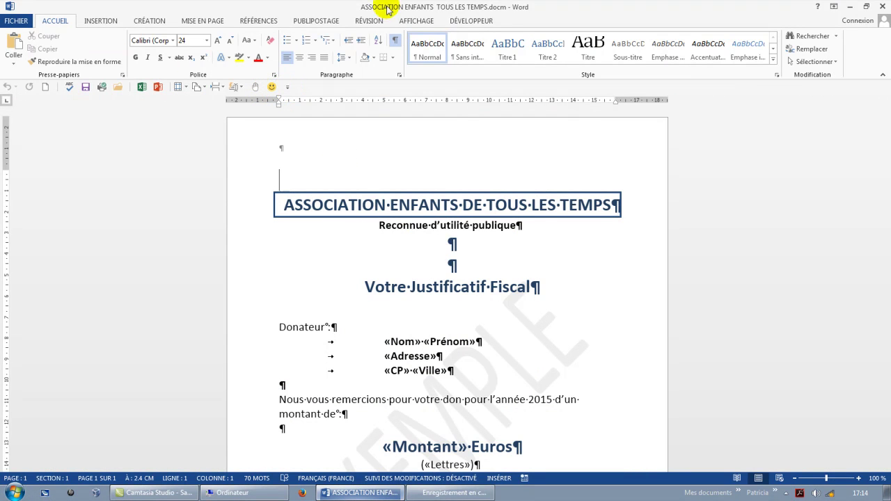
left_click(465, 20)
left_click(20, 49)
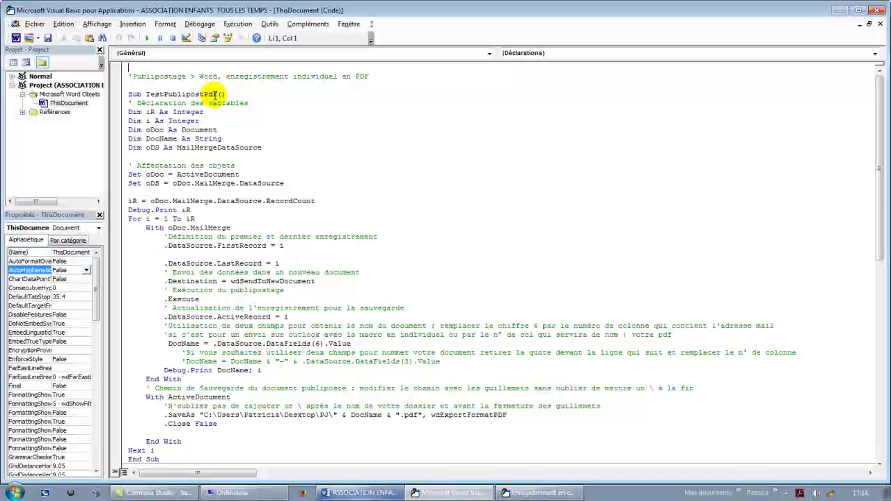
Examine the TestPublipostPdf code, noting the DataFields column number used for DocName and the folder path in the SaveAs line
left_click(209, 94)
scroll(238, 289, "down", 7)
left_click(212, 317)
scroll(259, 258, "up", 5)
double_click(317, 290)
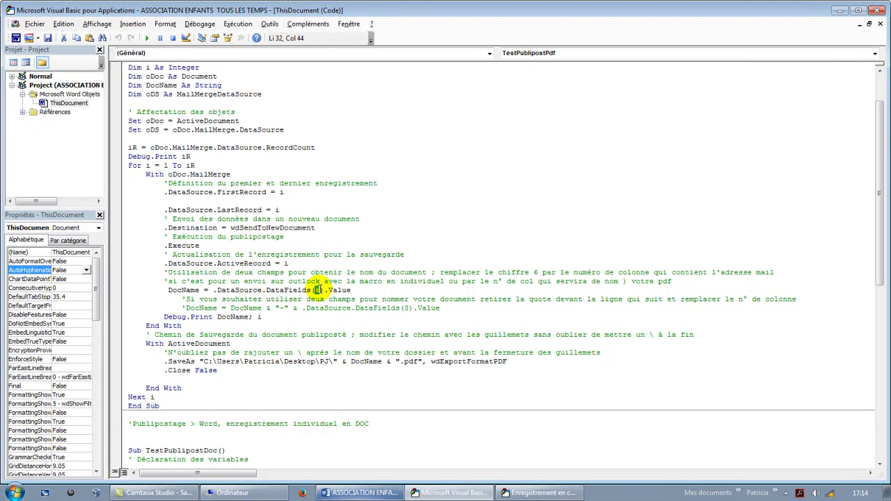
left_click(186, 317)
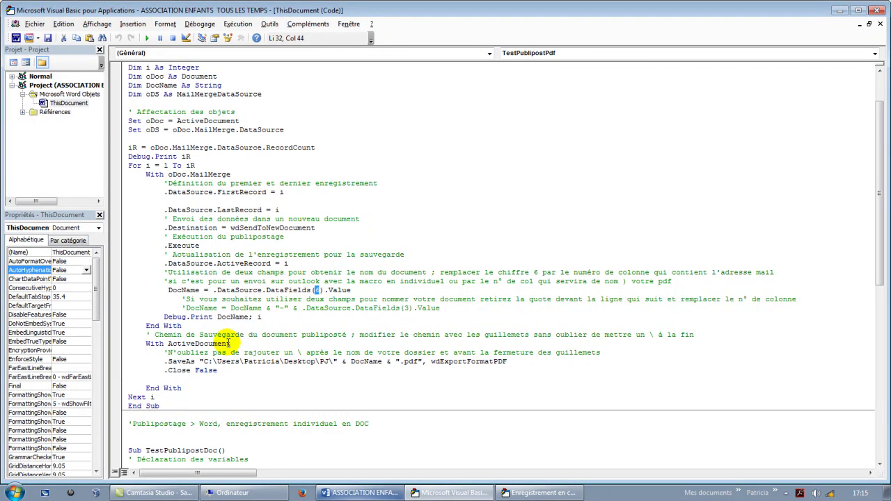
left_click_drag(199, 361, 337, 361)
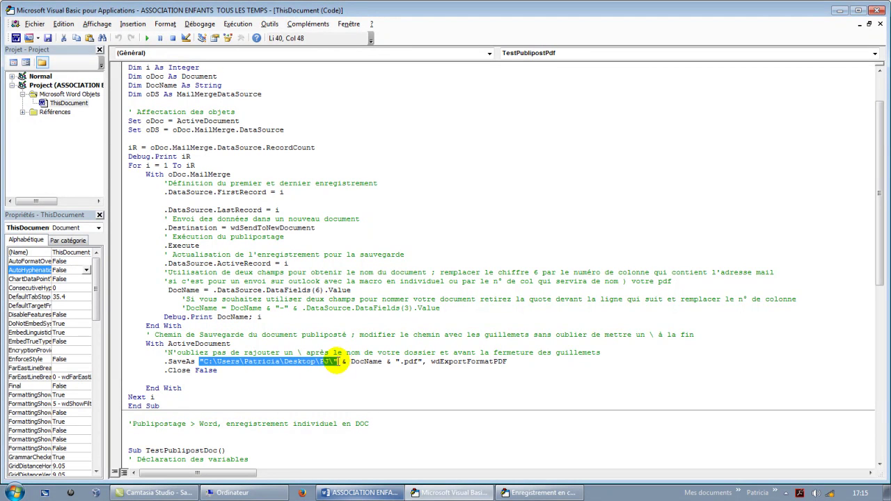
Check the PJ folder on the desktop and return to the ThisDocument macro code
left_click(886, 494)
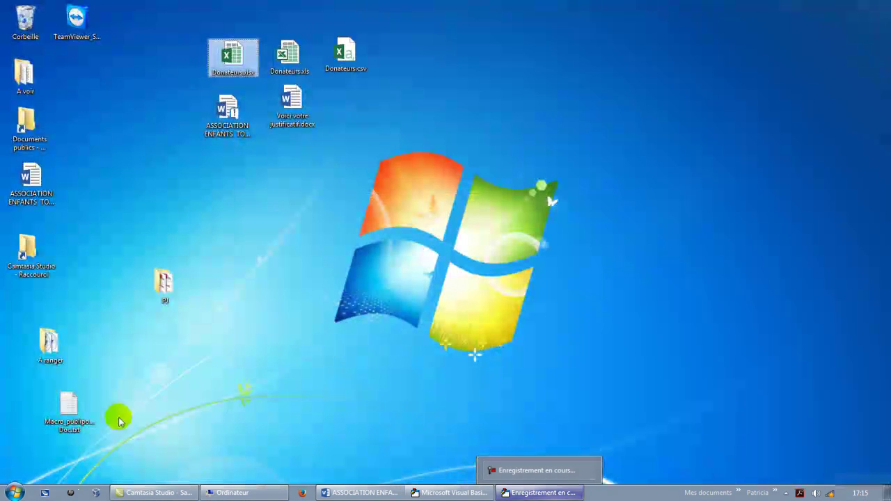
right_click(164, 302)
left_click(186, 361)
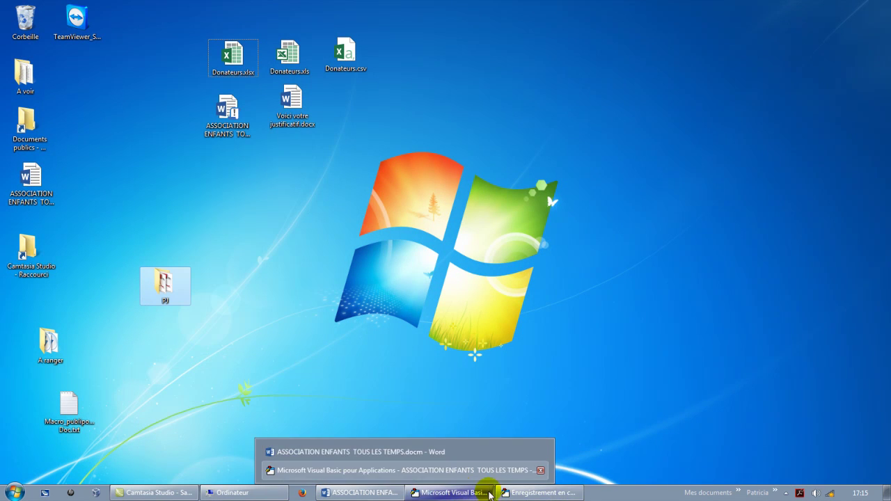
left_click(461, 491)
left_click(339, 494)
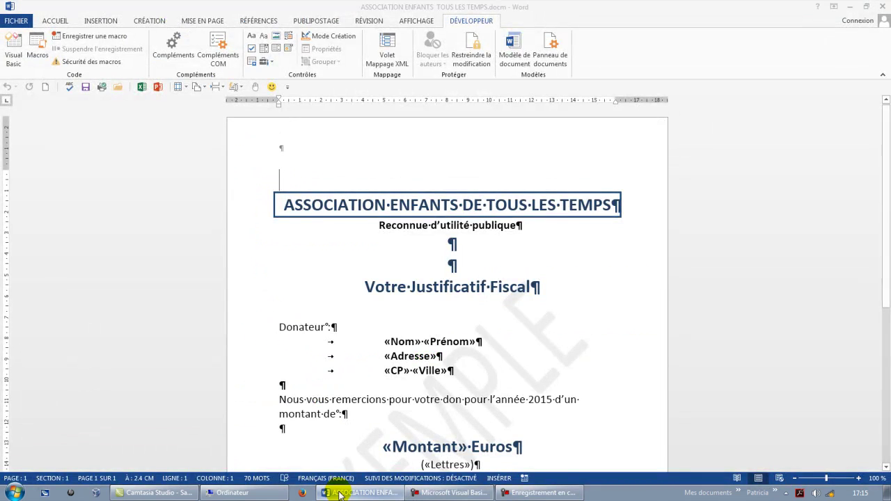
left_click(438, 494)
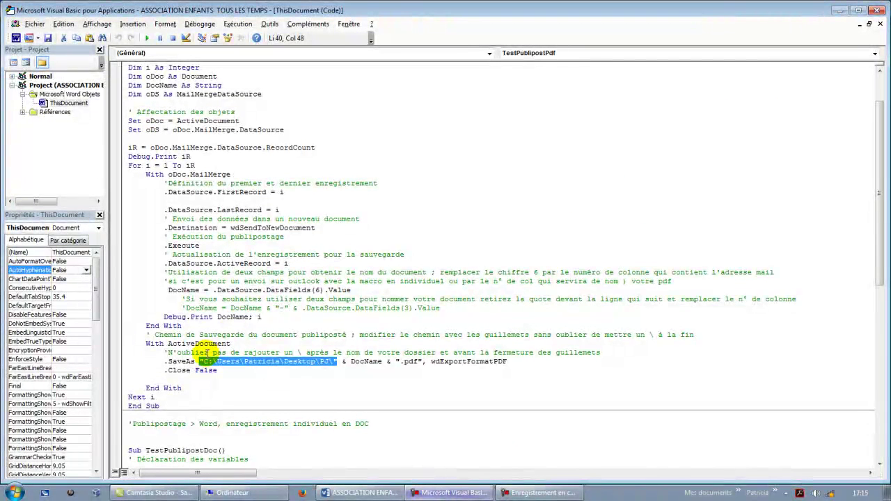
Delete the backslash after PJ in the PDF SaveAs path and re-enter it before the closing quotation mark
left_click(325, 366)
key("BackSpace")
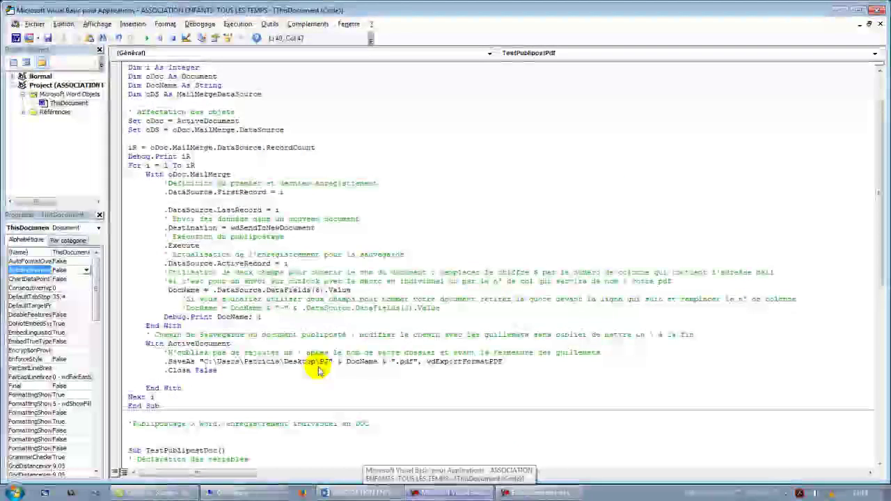
key("Left")
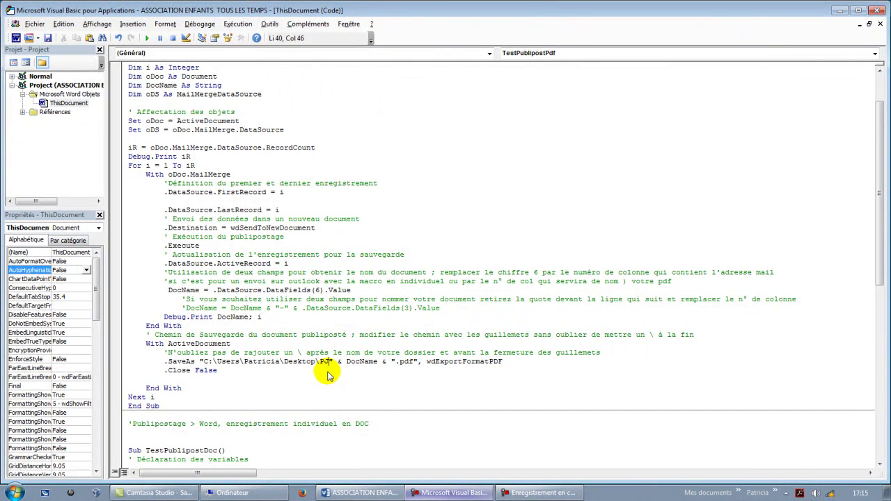
type("\\")
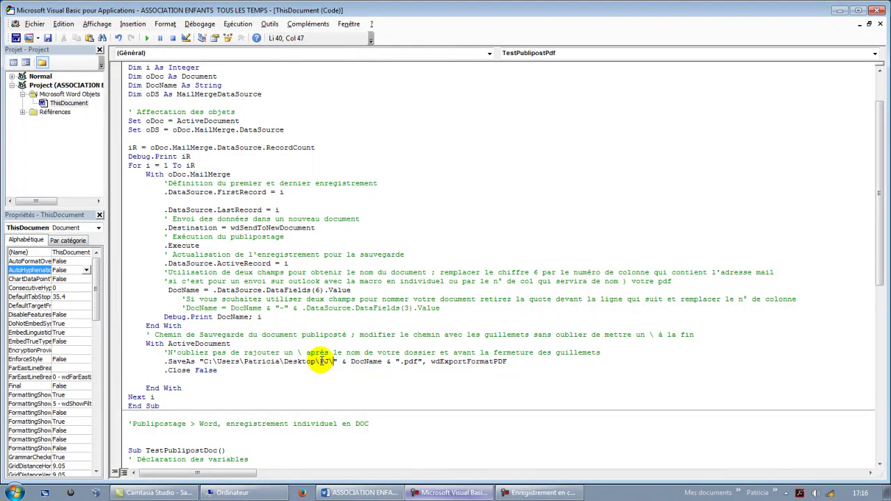
In TestPublipostDoc, uncomment the second DocName line, set its DataFields number to 1, and comment the line out again
scroll(320, 361, "down", 14)
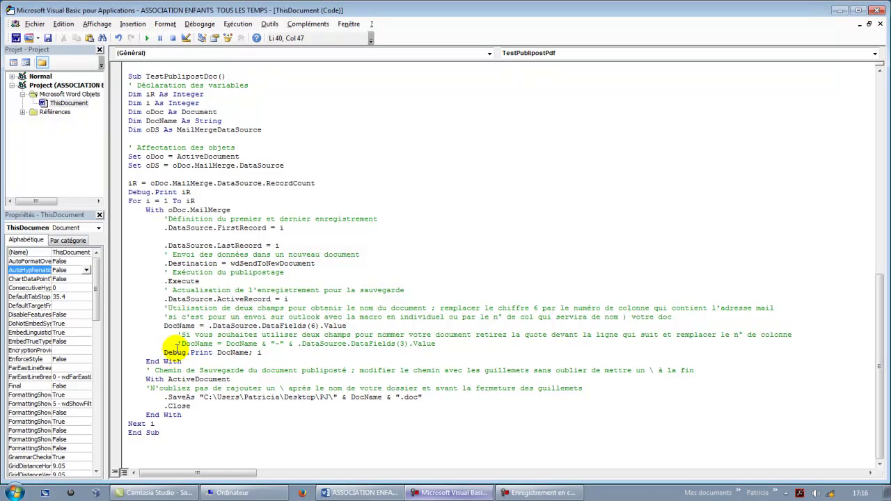
left_click(177, 343)
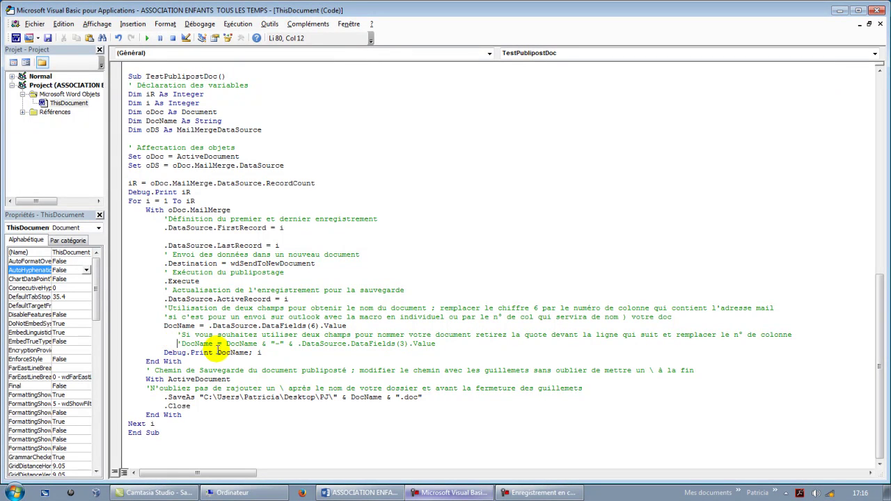
key("Delete")
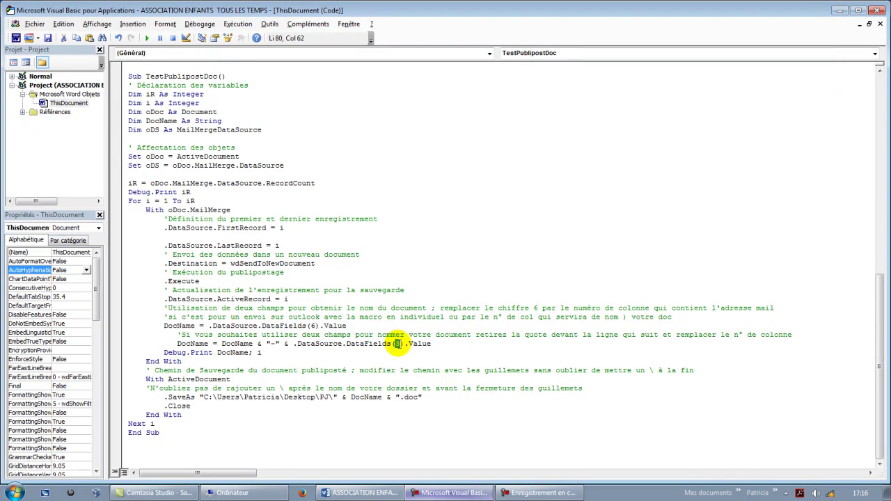
double_click(397, 344)
type("1")
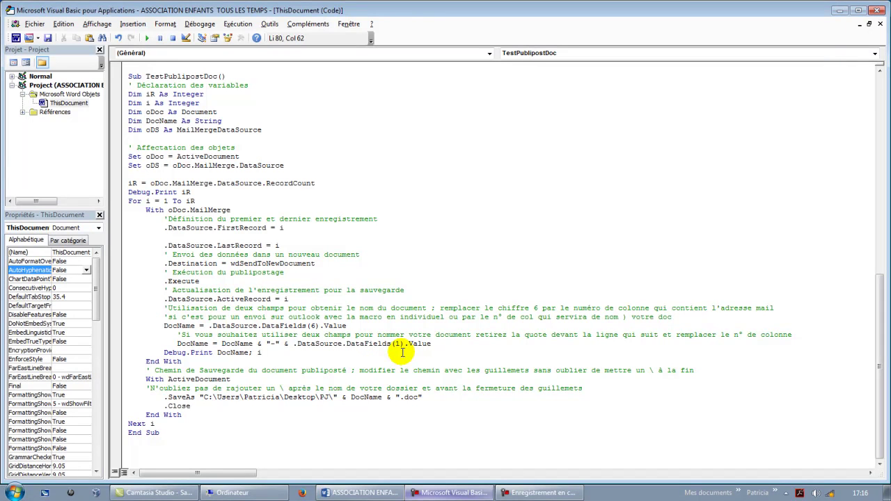
left_click(175, 344)
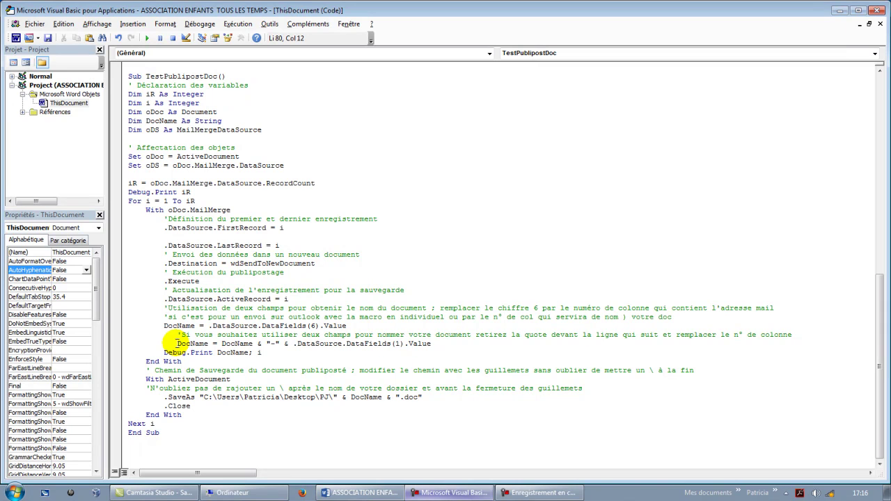
type("'")
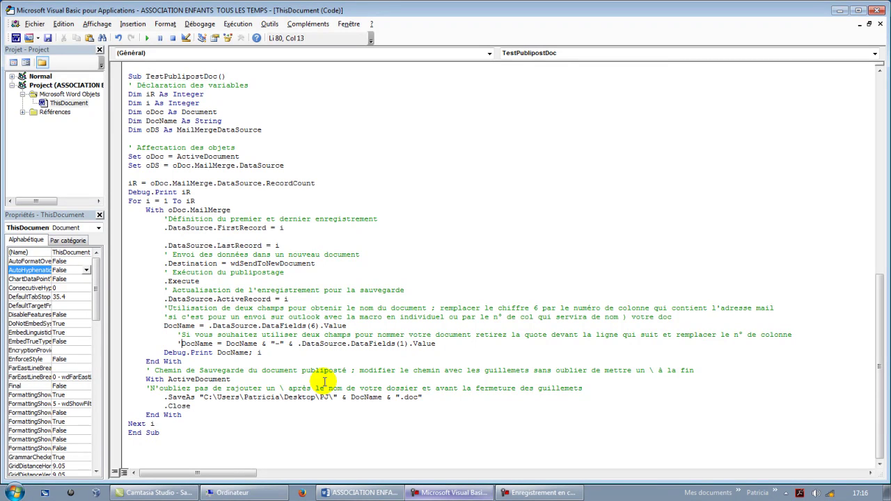
Open Donateurs.xlsx as read-only to check the Prénom column's position, close it, and go back to the DocName line in TestPublipostDoc
left_click(875, 492)
double_click(238, 58)
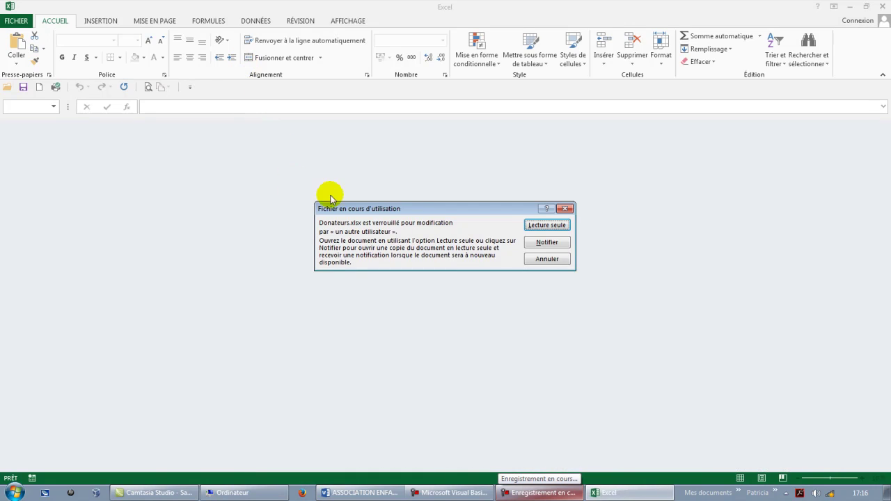
left_click(547, 225)
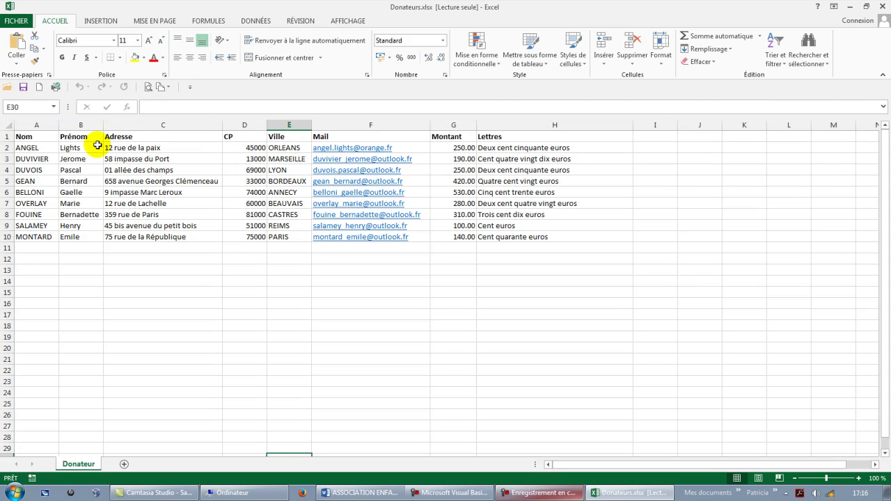
left_click(74, 136)
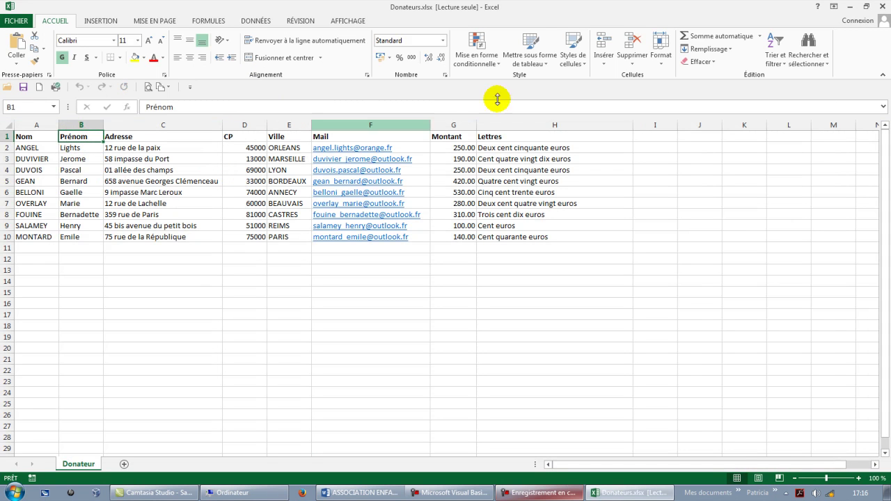
left_click(882, 8)
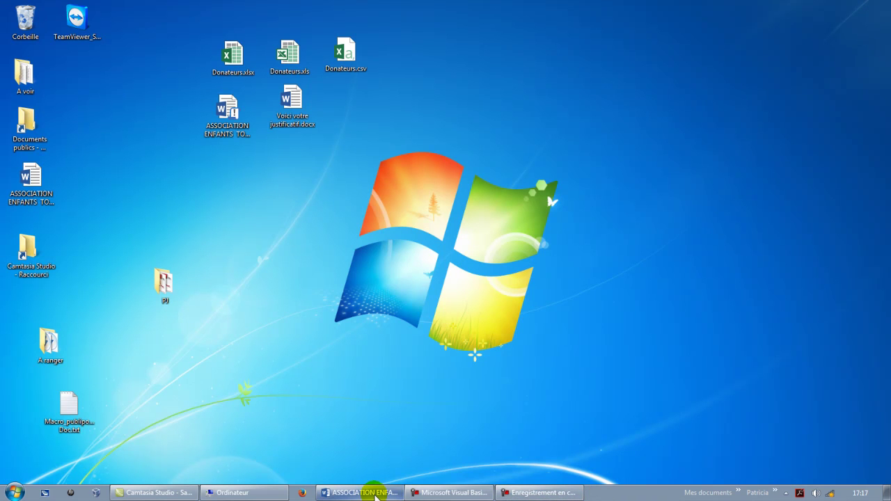
left_click(432, 493)
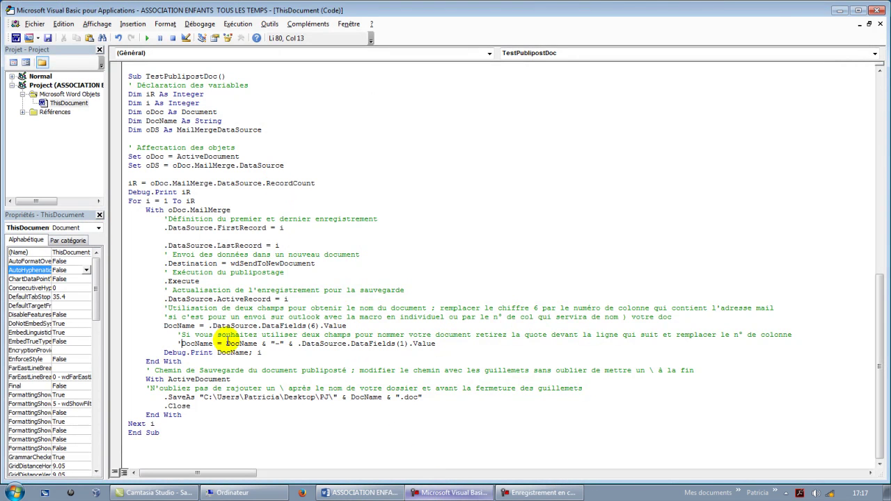
left_click(310, 309)
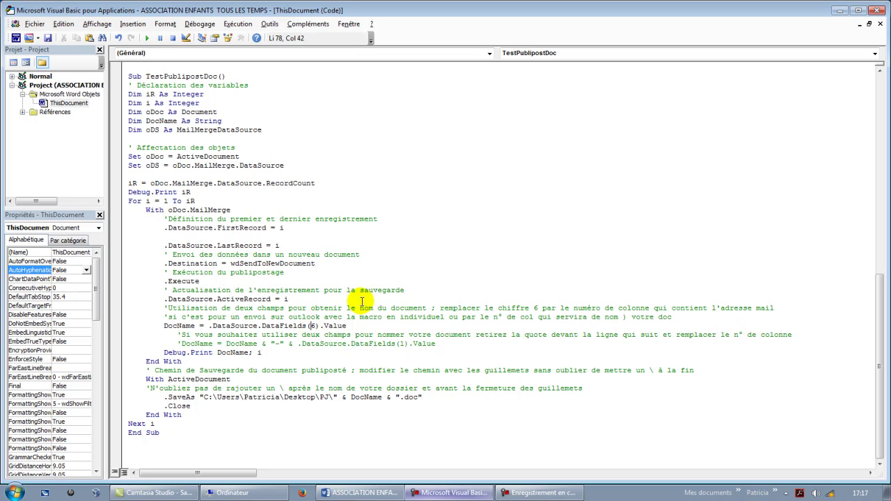
Close the Visual Basic editor, run the TestPublipostPdf macro on the letter, and open the PJ folder to check the PDFs
left_click(877, 10)
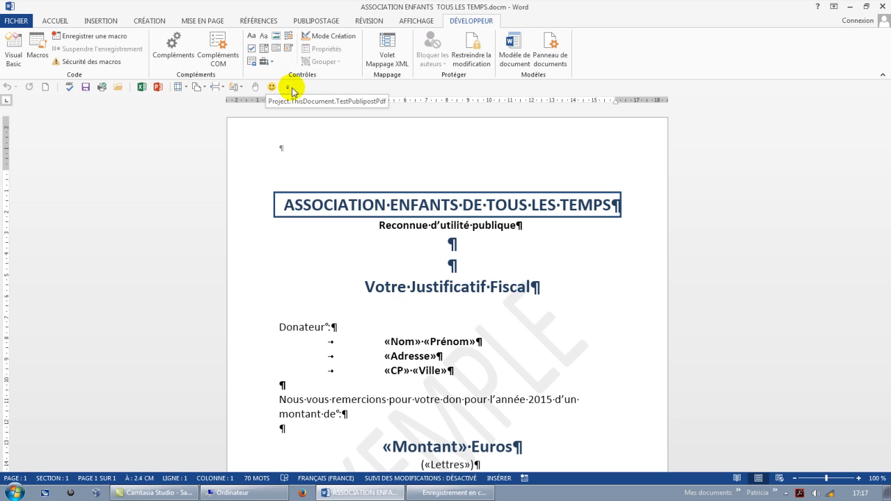
left_click(33, 53)
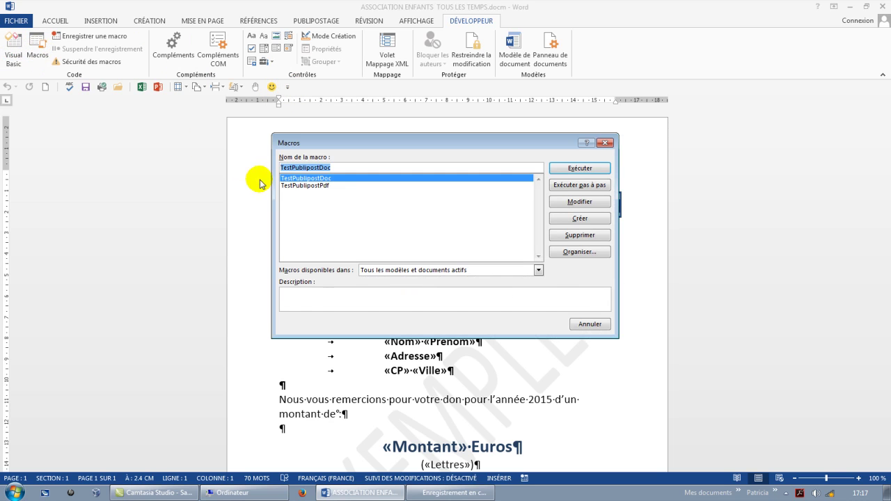
left_click(314, 186)
left_click(578, 168)
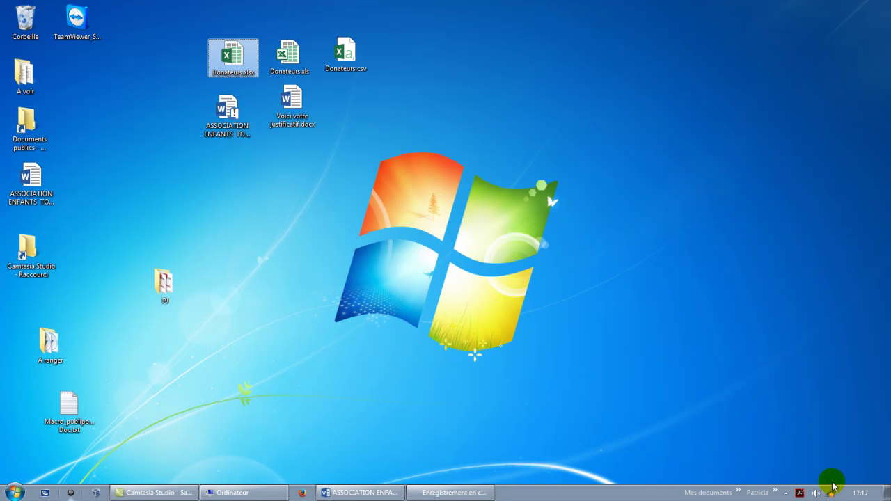
double_click(176, 291)
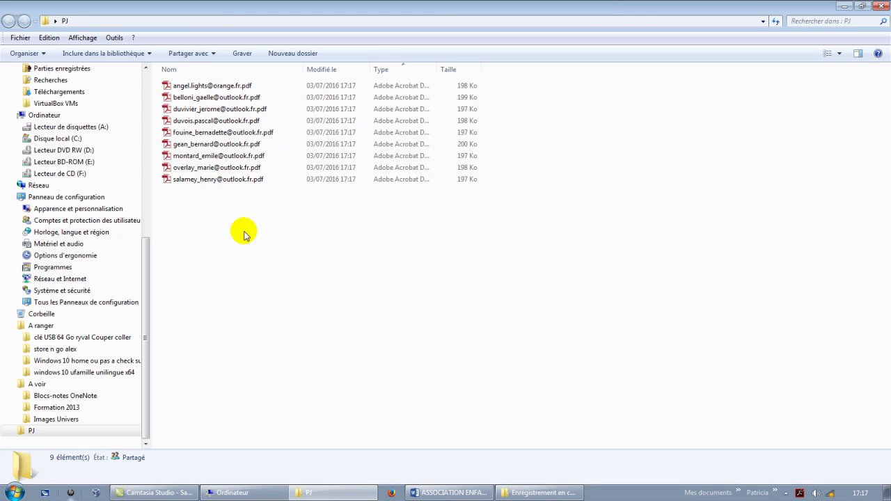
Set the DocName DataFields number to 1 in TestPublipostPdf, close the code editor, and run the macro again from Word
left_click(430, 492)
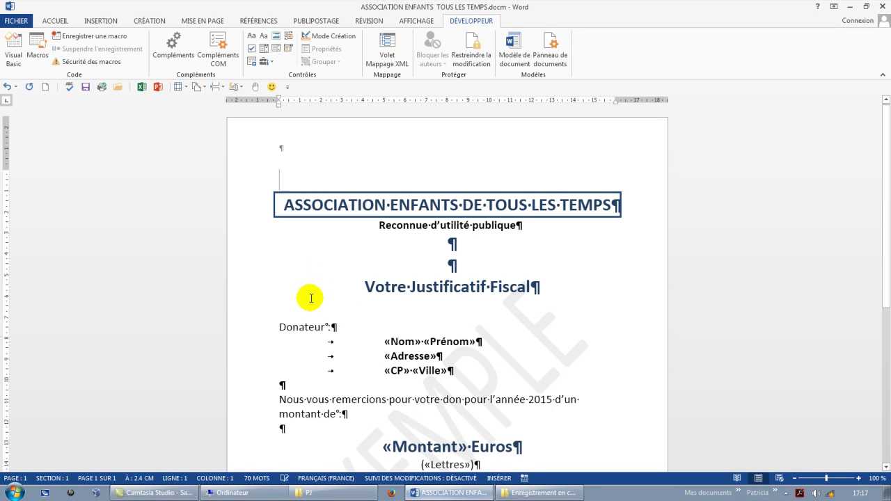
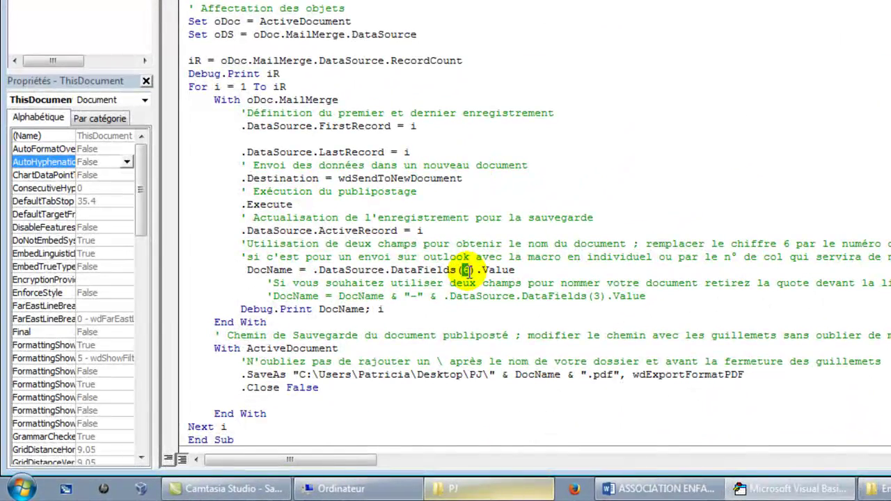
type("1")
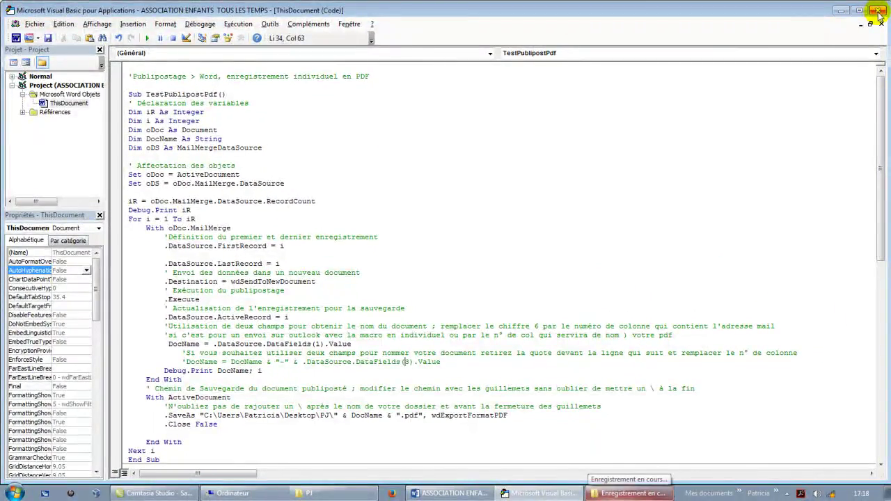
left_click(880, 12)
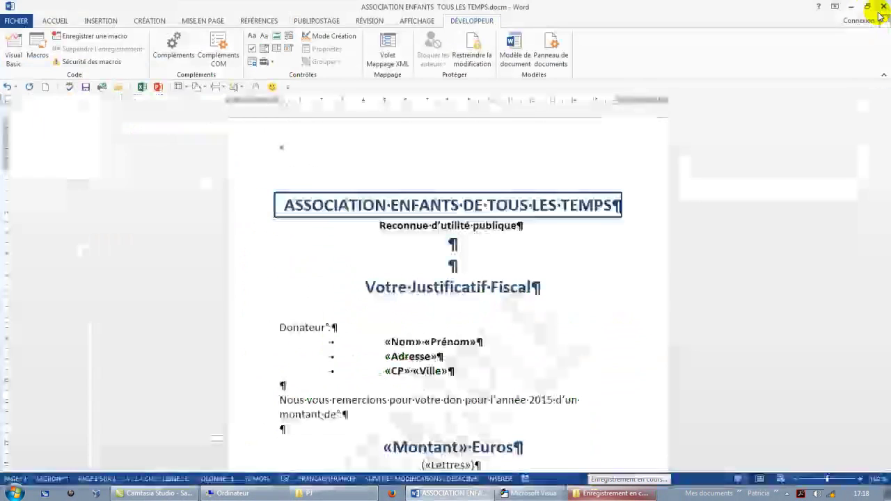
left_click(272, 89)
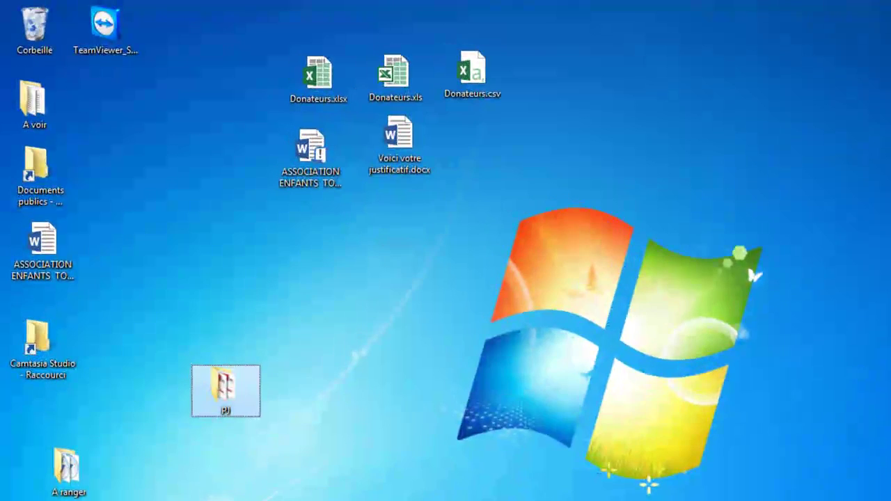
Open the PJ folder, sort the PDFs by name to review their file names, close the folder, and return to the Word letter
double_click(237, 432)
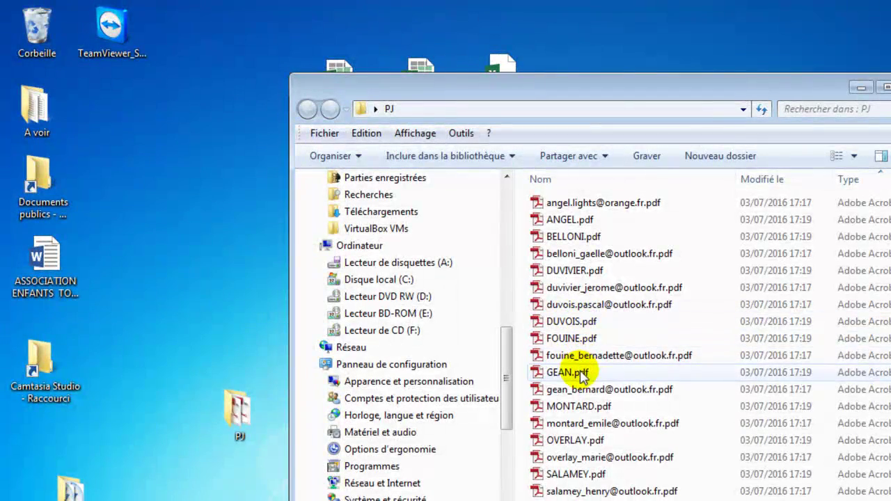
left_click(640, 184)
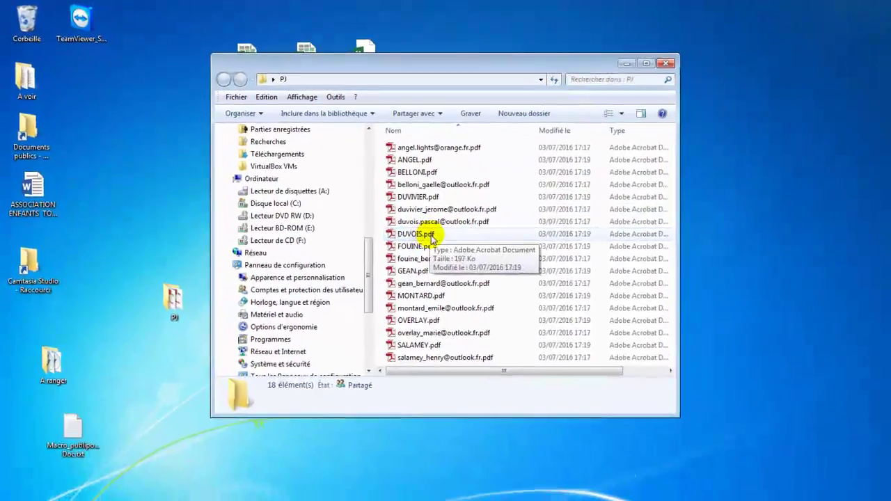
left_click(667, 63)
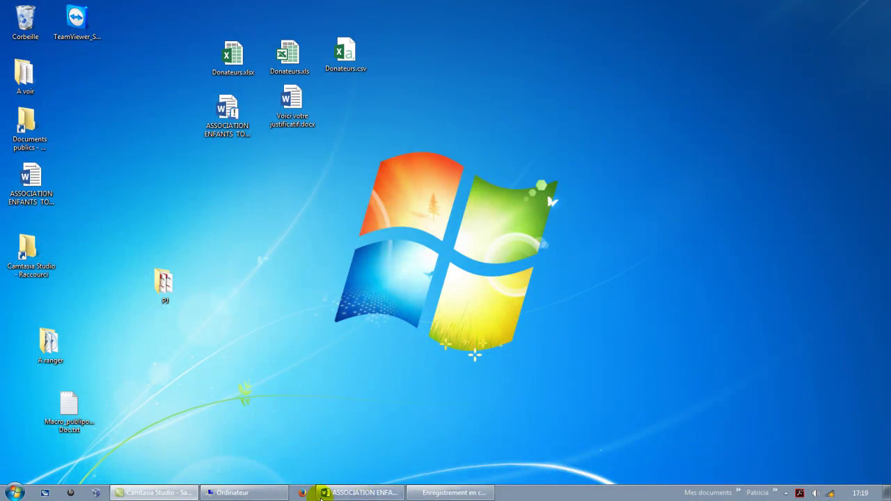
left_click(377, 493)
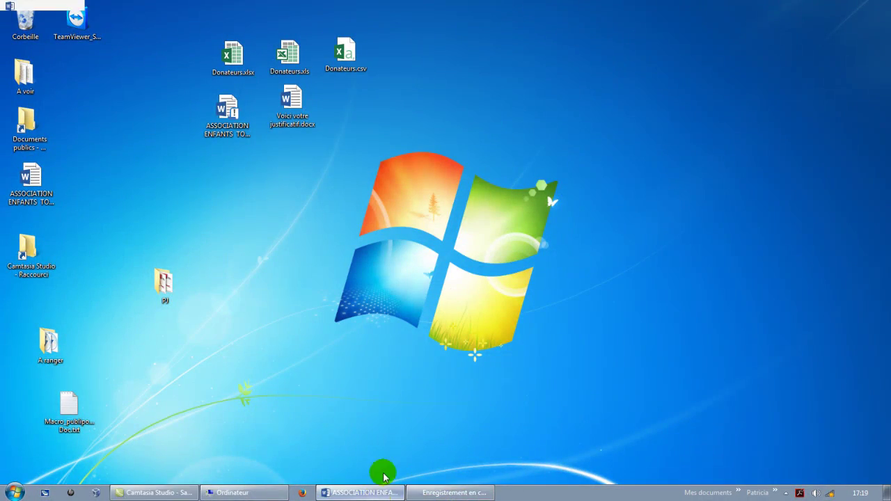